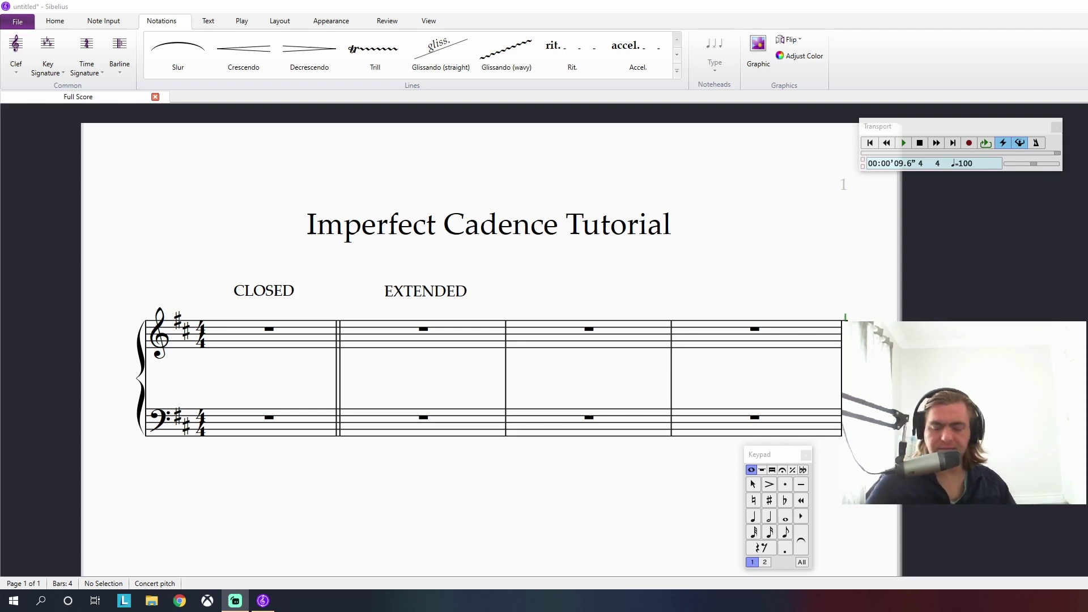
Add Roman numerals I and V in bar 1 and move both below the bass staff.
key("ctrl+e")
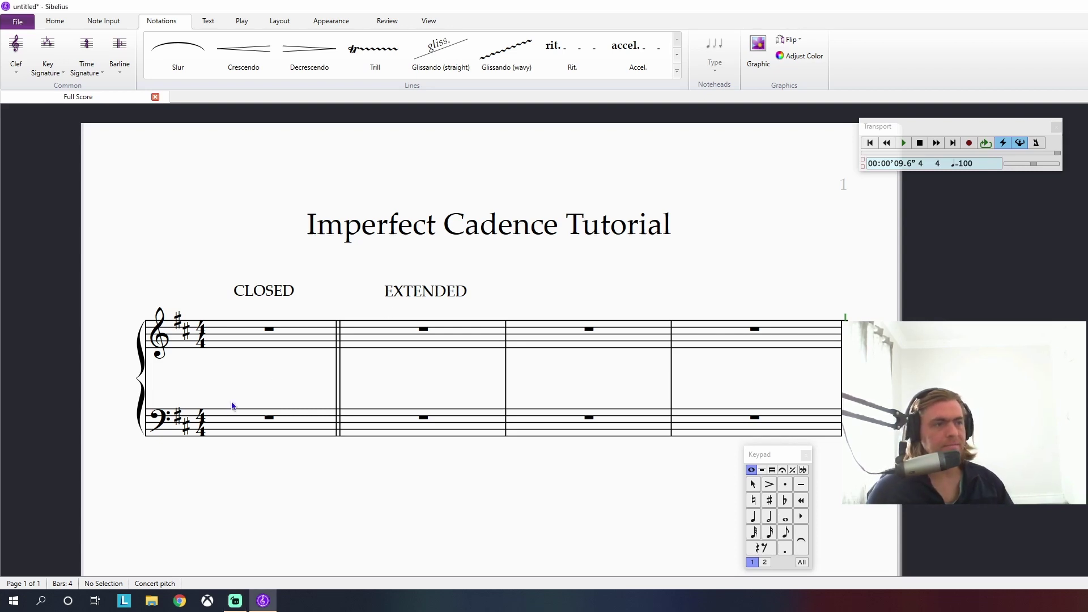
left_click(230, 397)
type("I")
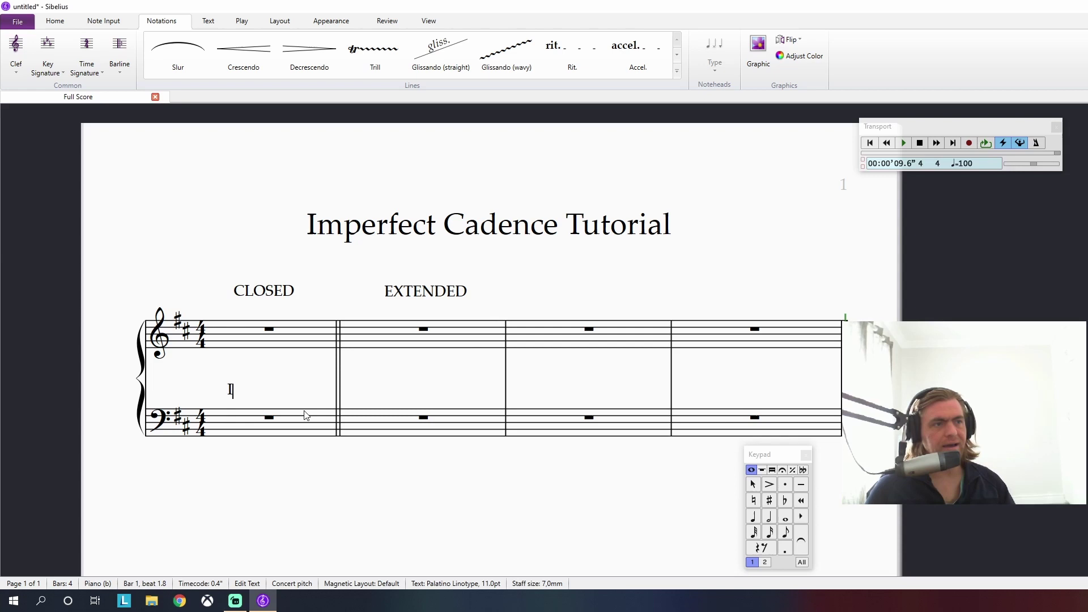
left_click(291, 398)
left_click(288, 392)
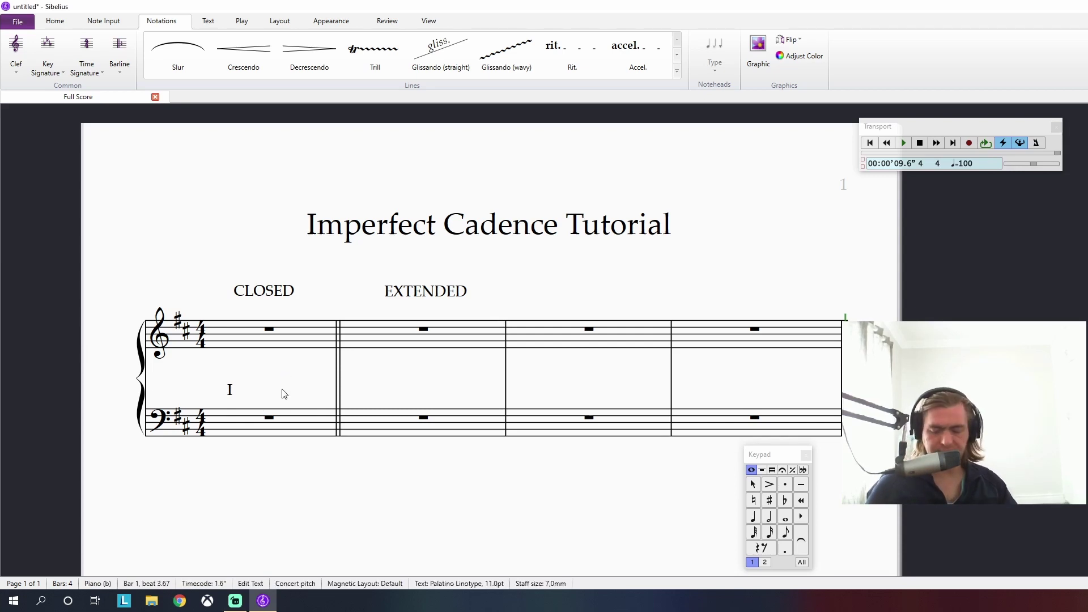
type("V")
left_click(250, 391)
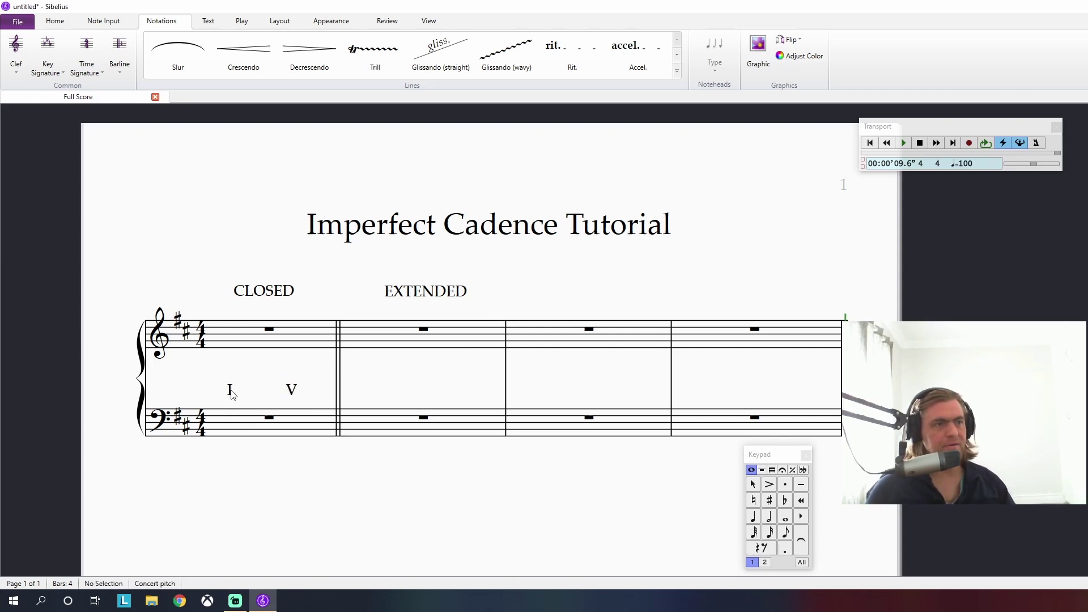
left_click_drag(229, 389, 230, 458)
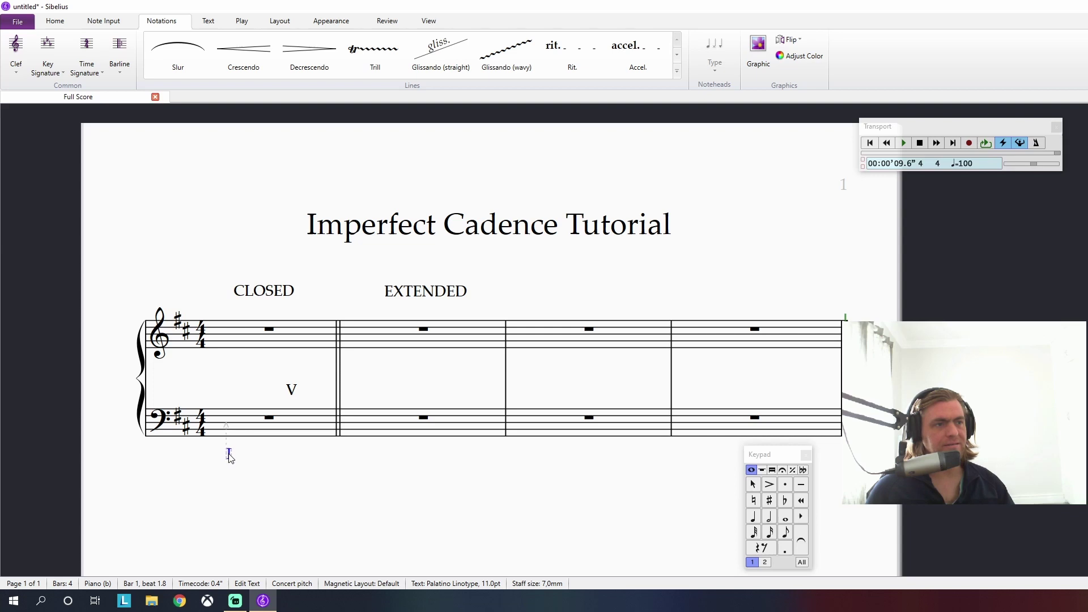
key("Escape")
left_click(274, 480)
left_click_drag(292, 399, 292, 461)
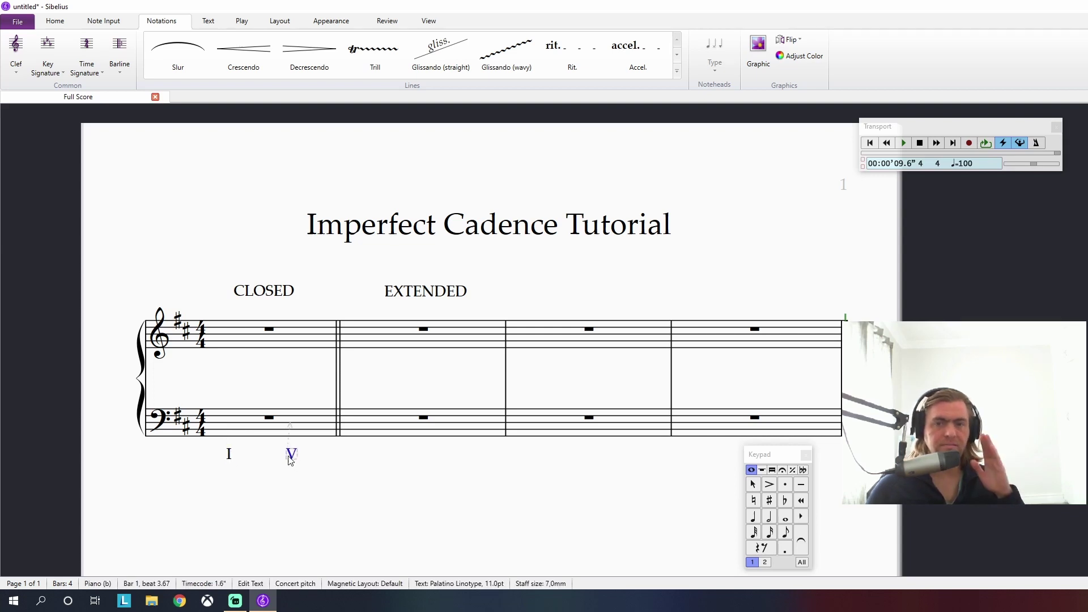
Split bar 1's bass rest into two half rests and align I to beat 1, V to beat 3.
left_click(269, 418)
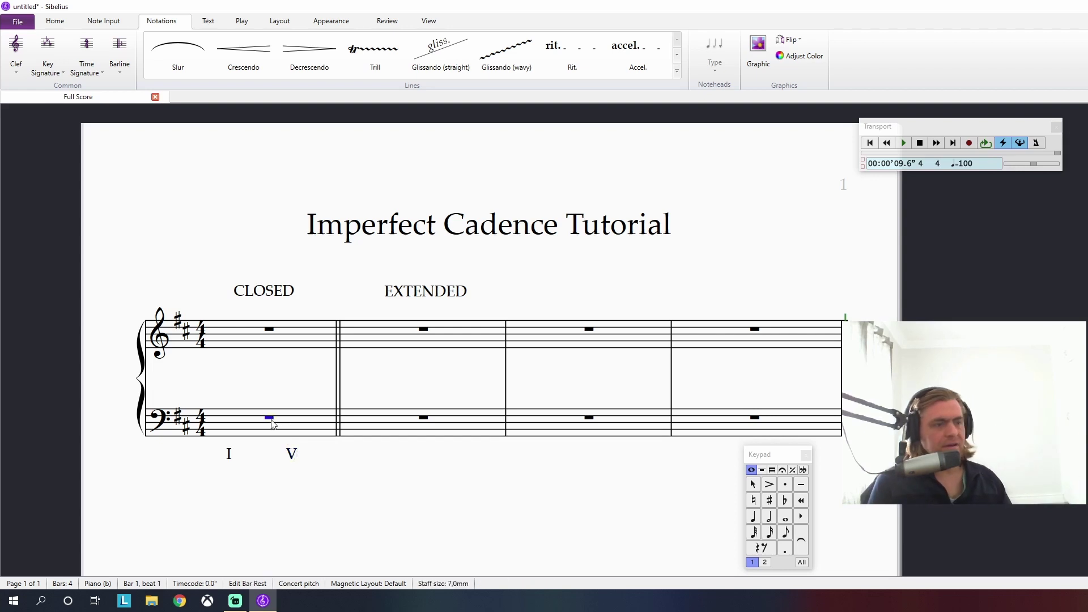
key("5")
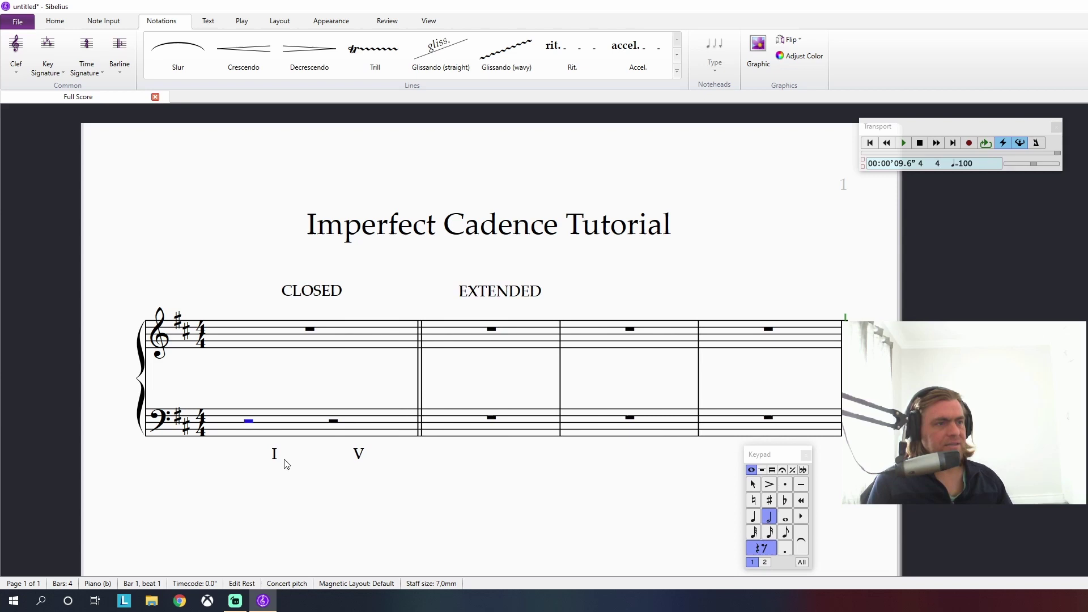
left_click_drag(276, 459, 250, 472)
left_click_drag(358, 458, 334, 460)
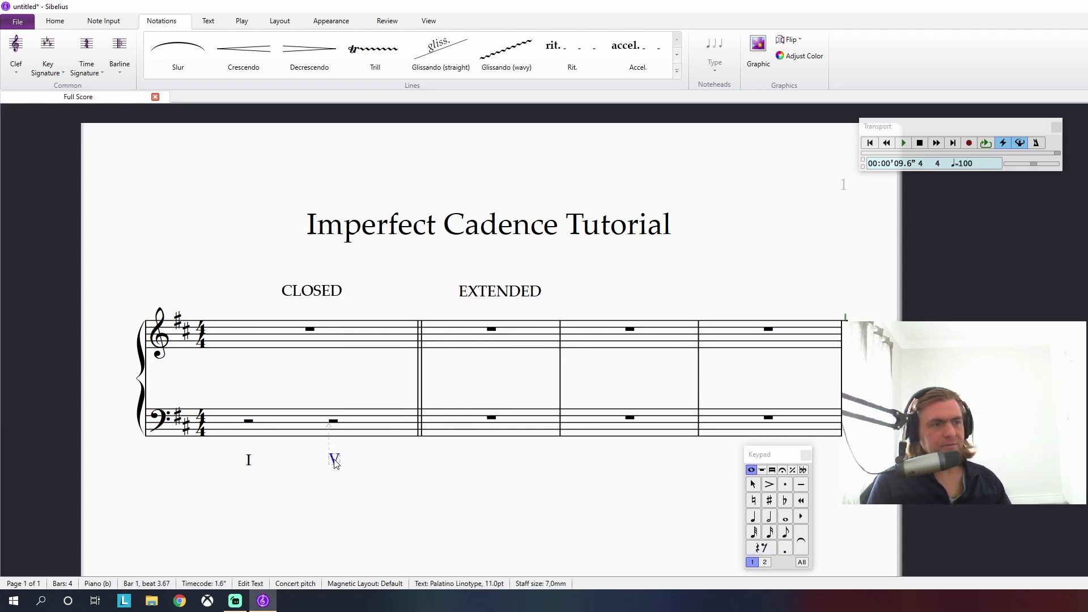
left_click(368, 462)
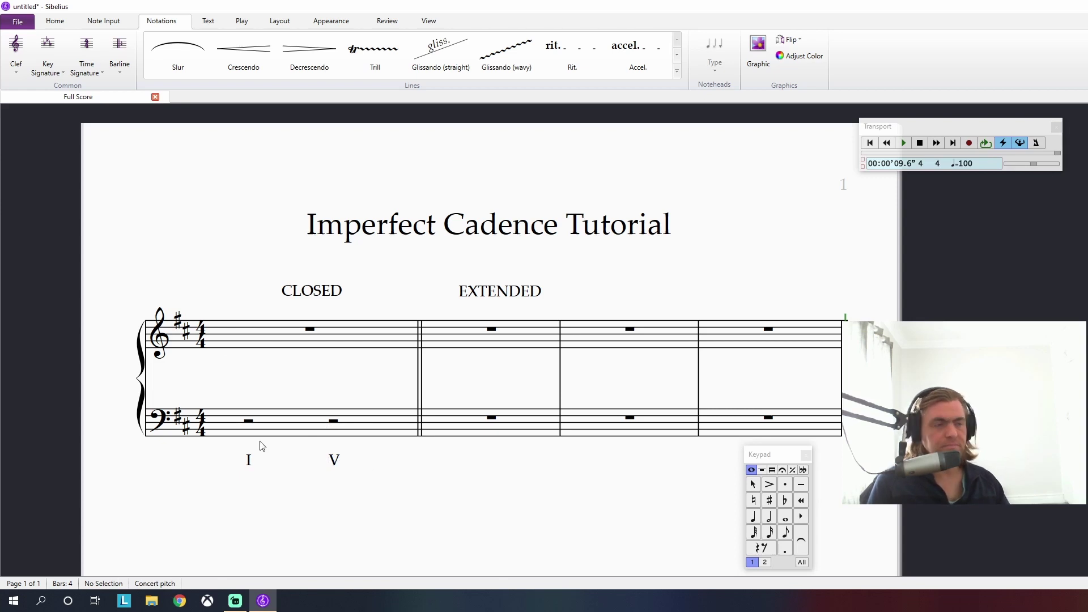
Add the text DFA and place it beneath the I numeral in bar 1.
key("ctrl+t")
left_click(244, 486)
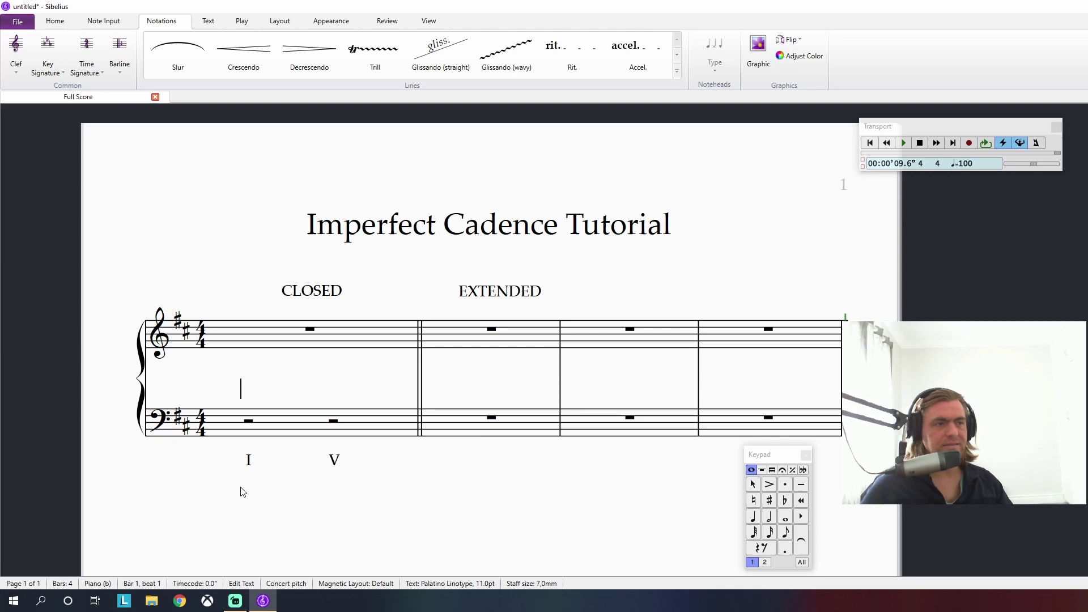
type("DFA")
key("Escape")
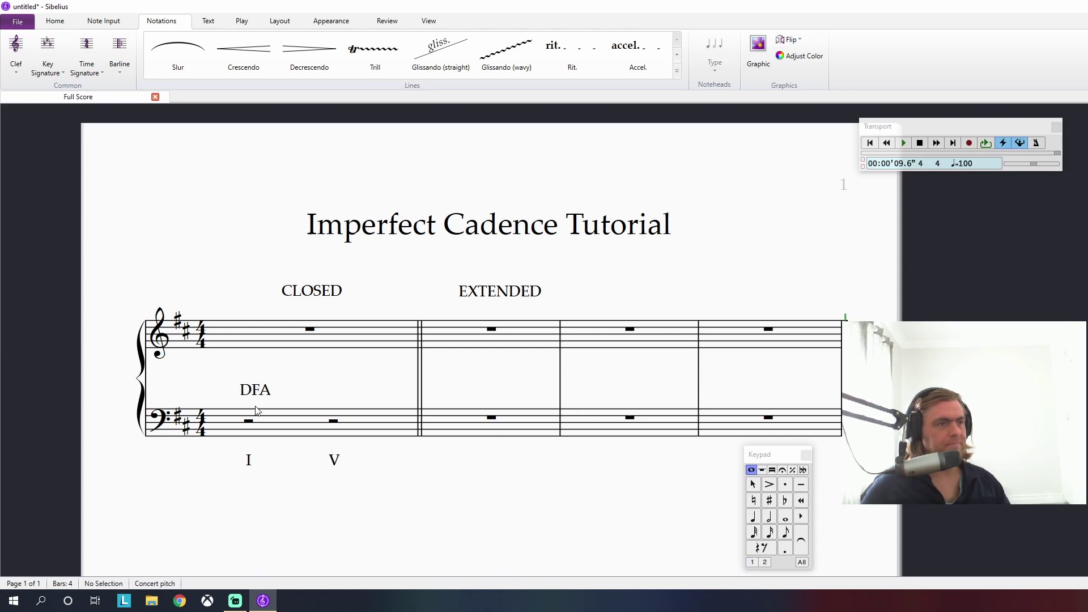
left_click_drag(263, 391, 258, 491)
left_click(295, 495)
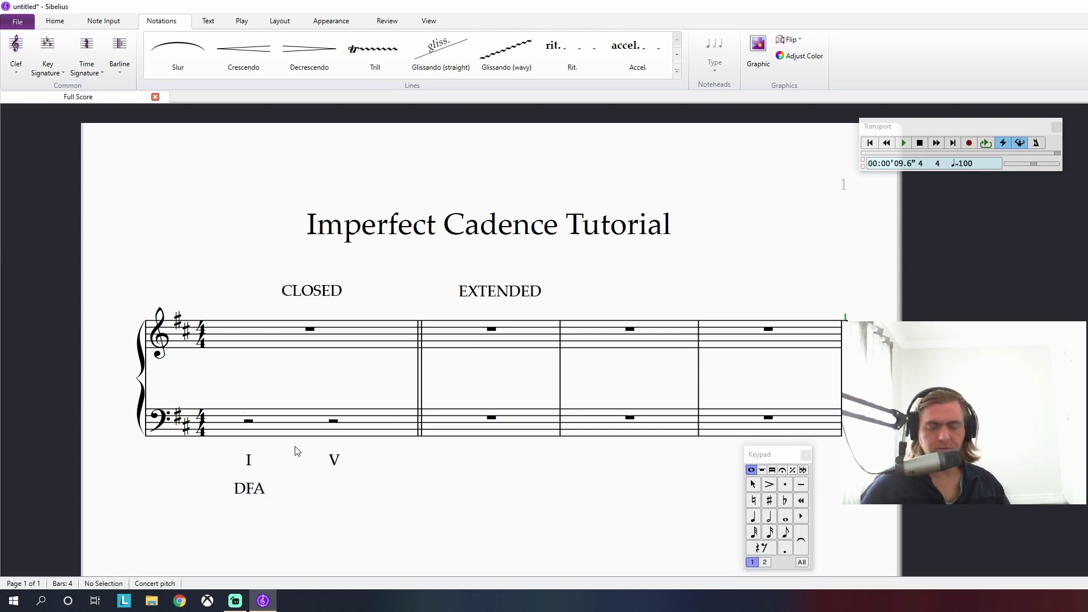
Add the text ACE and place it beneath the V numeral in bar 1.
key("ctrl+t")
left_click(324, 388)
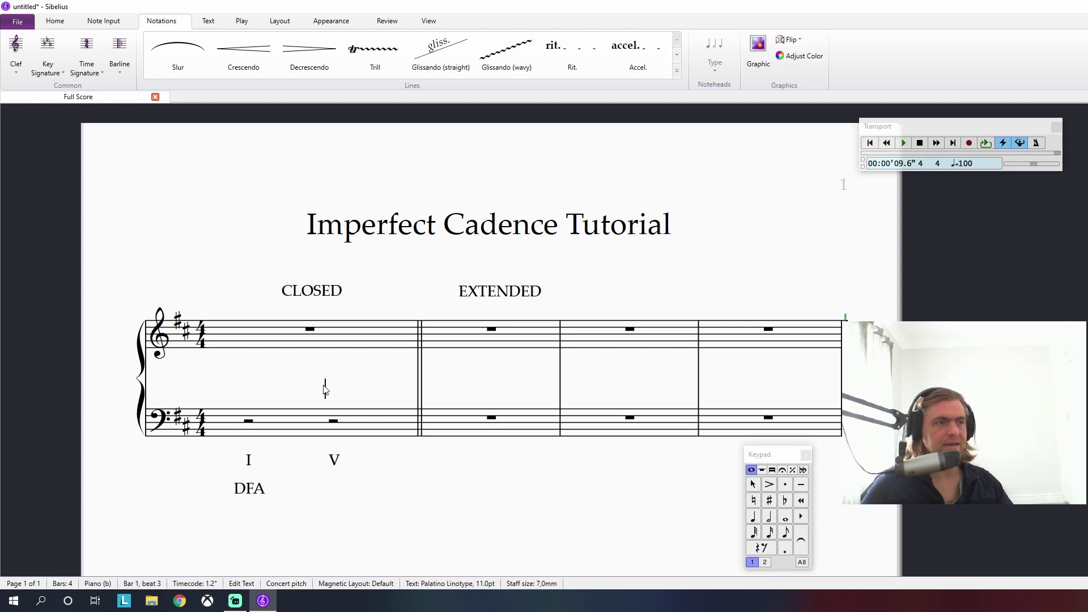
type("AC")
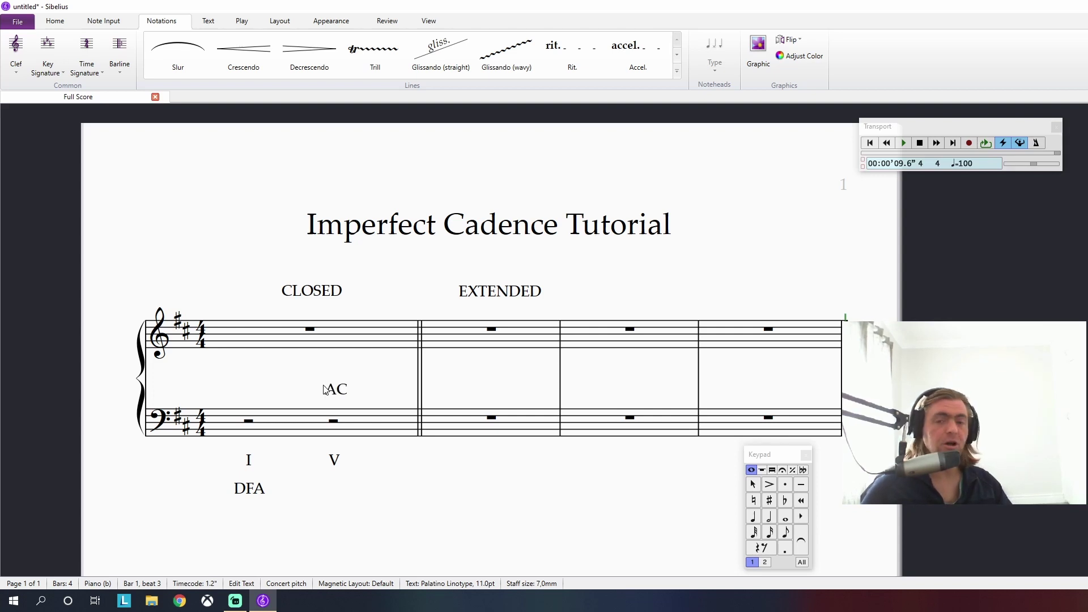
type("E")
key("Escape")
left_click(391, 384)
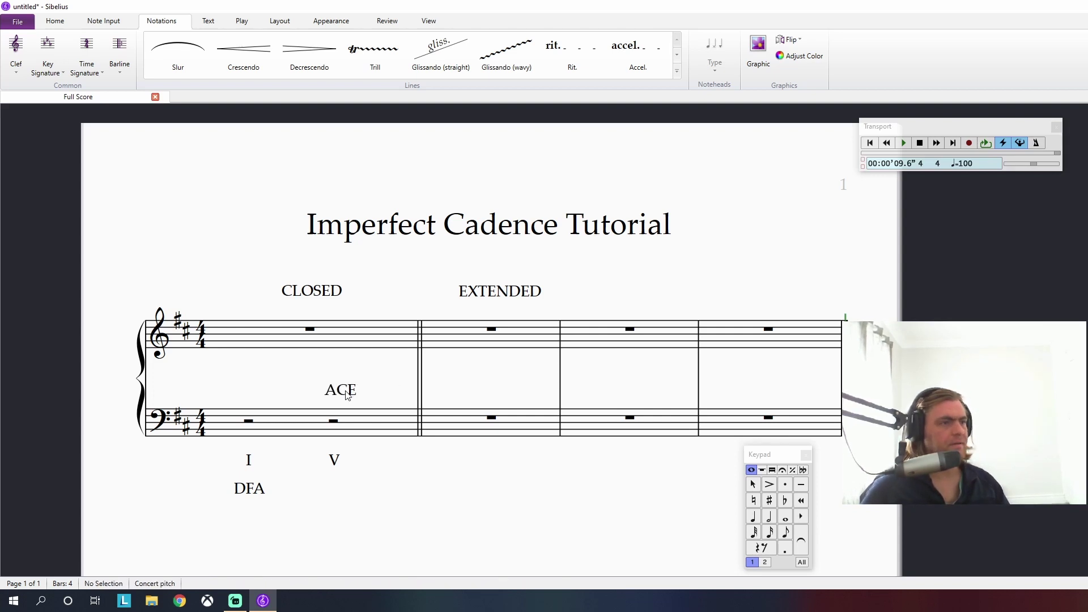
left_click_drag(347, 395, 344, 496)
left_click(408, 498)
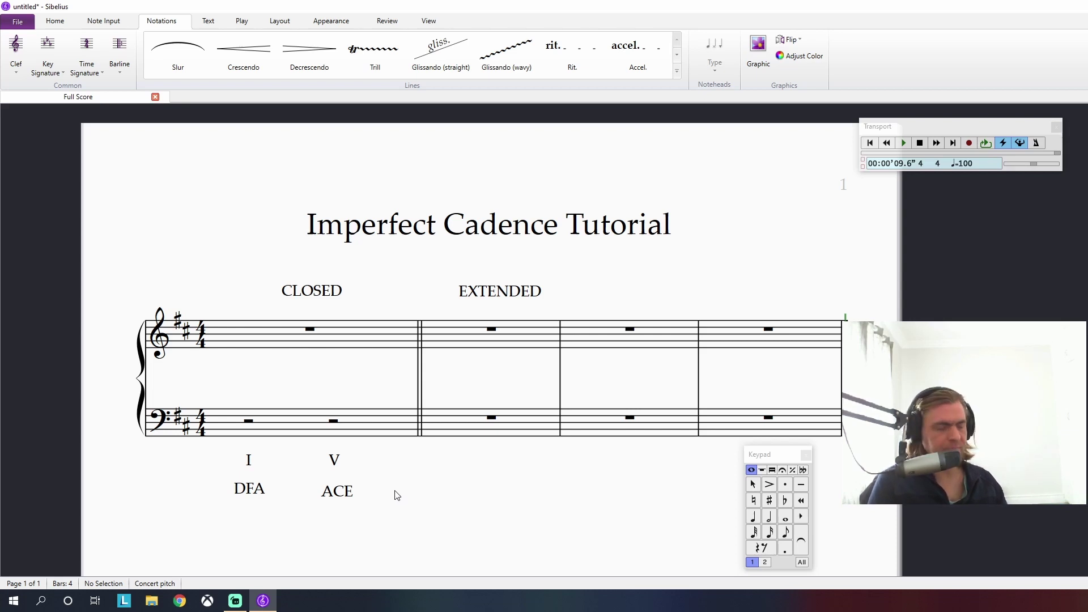
Split bar 1's treble rest into half rests and enter a D3 half note in the bass on beat 1.
left_click(250, 421)
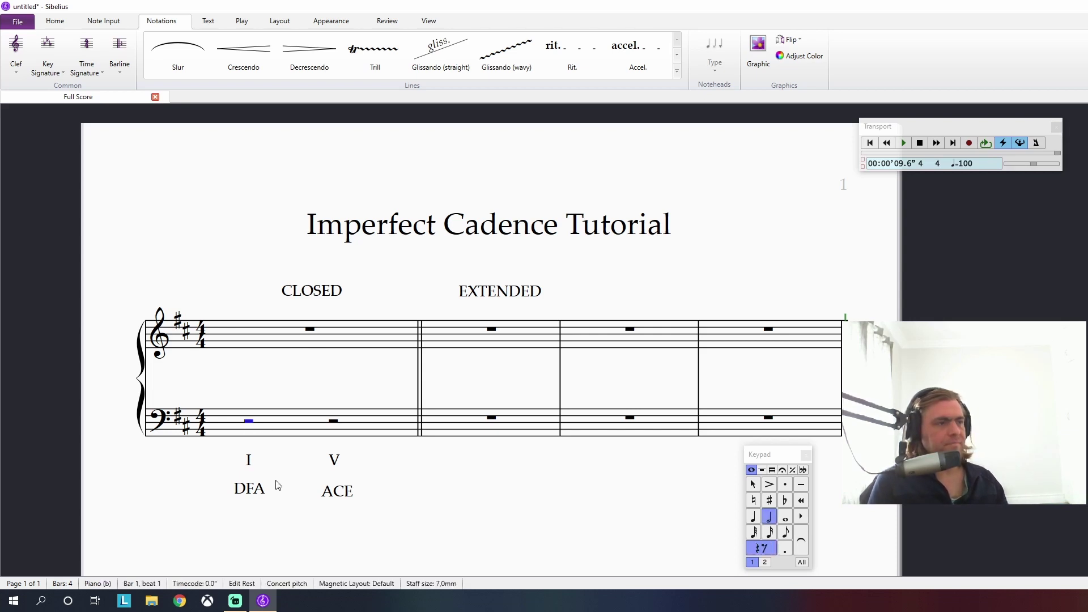
left_click(310, 331)
key("5")
left_click(252, 424)
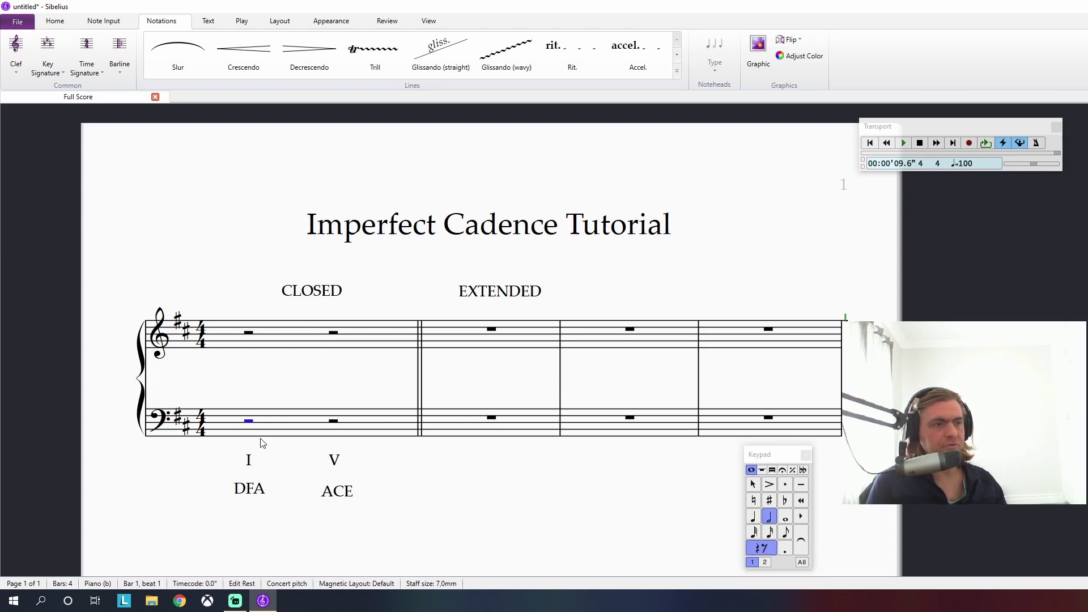
key("d")
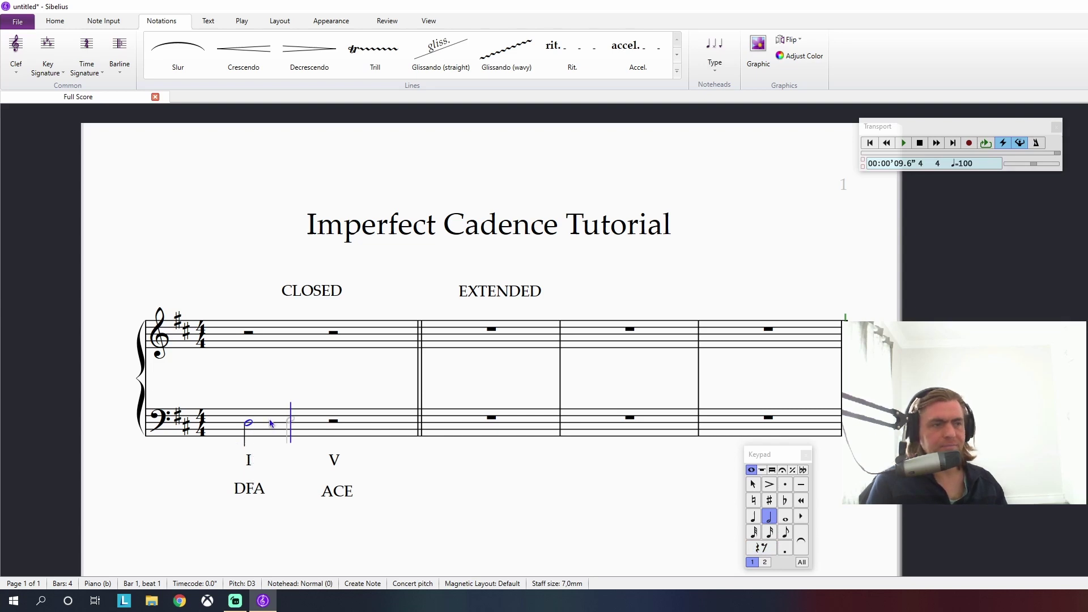
key("Escape")
key("Right")
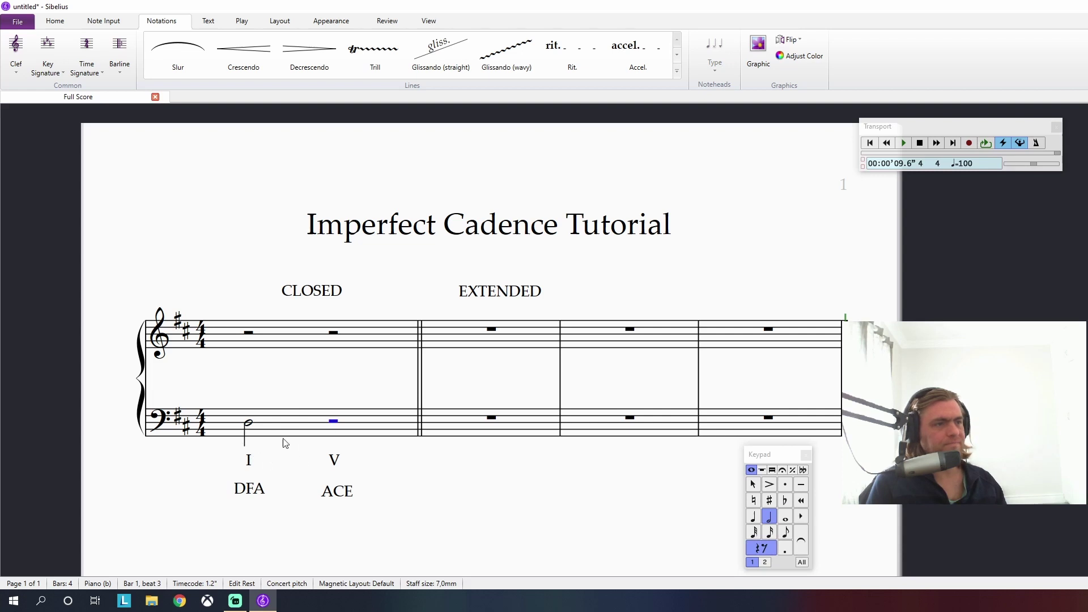
Add D4 above the bass D3 and an F#4–A4 half-note chord in the treble.
left_click(248, 423)
key("Delete")
key("ctrl+z")
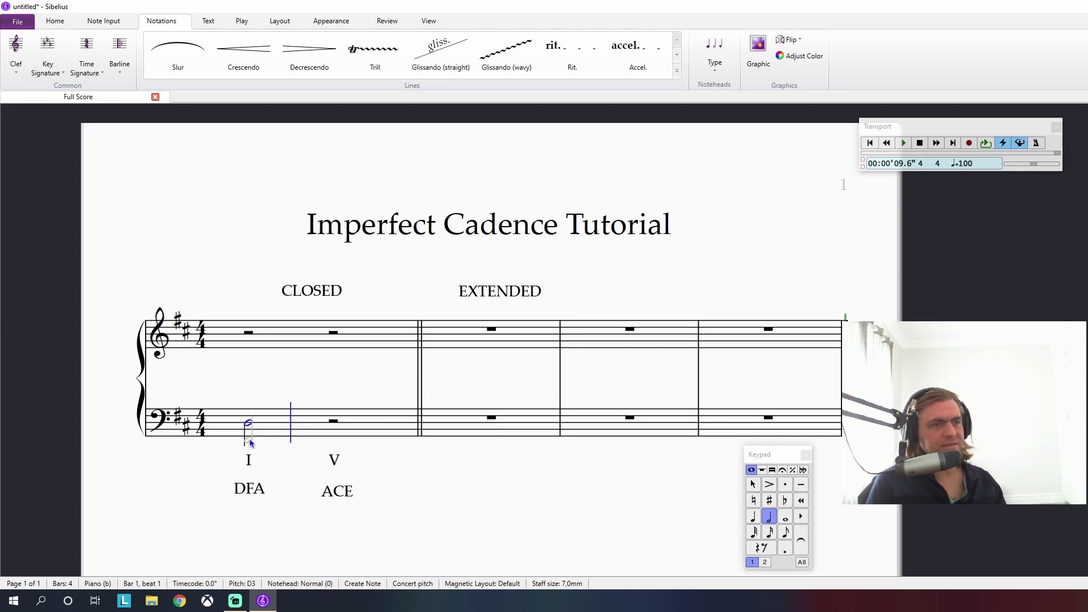
left_click(248, 402)
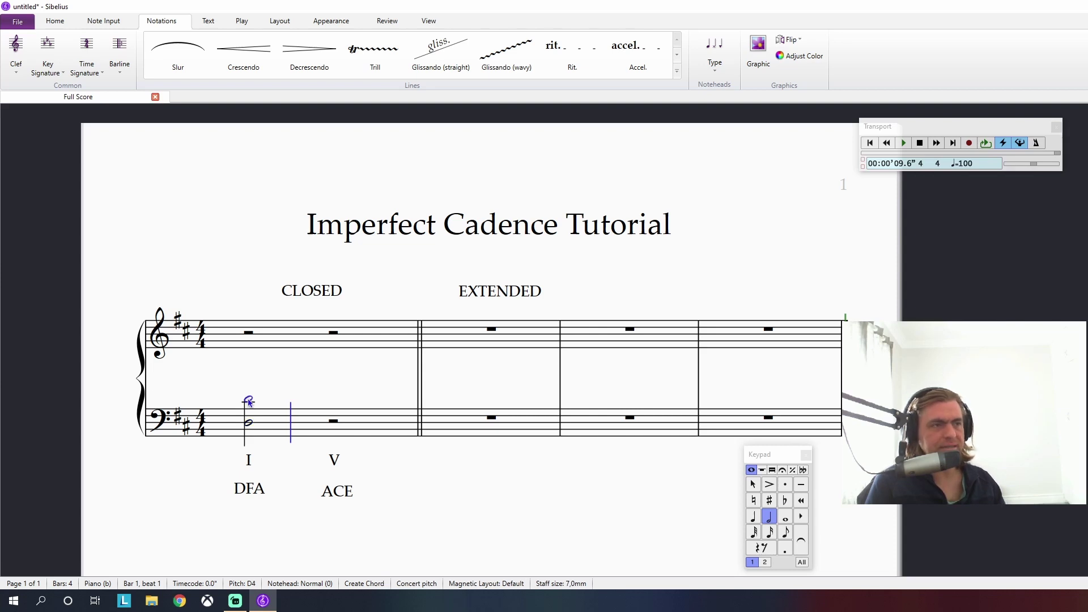
left_click(246, 343)
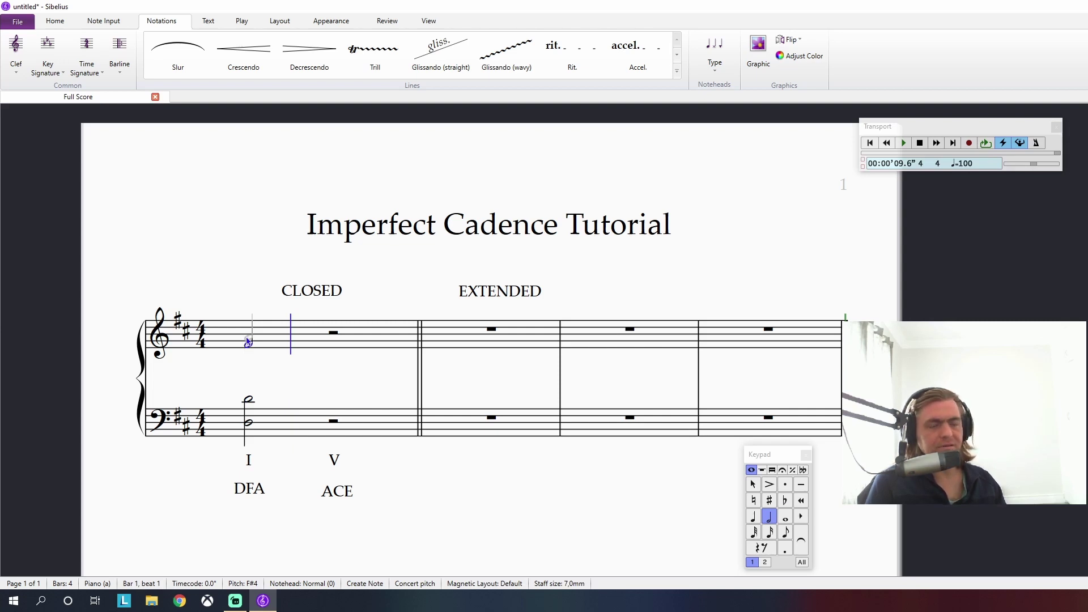
key("3")
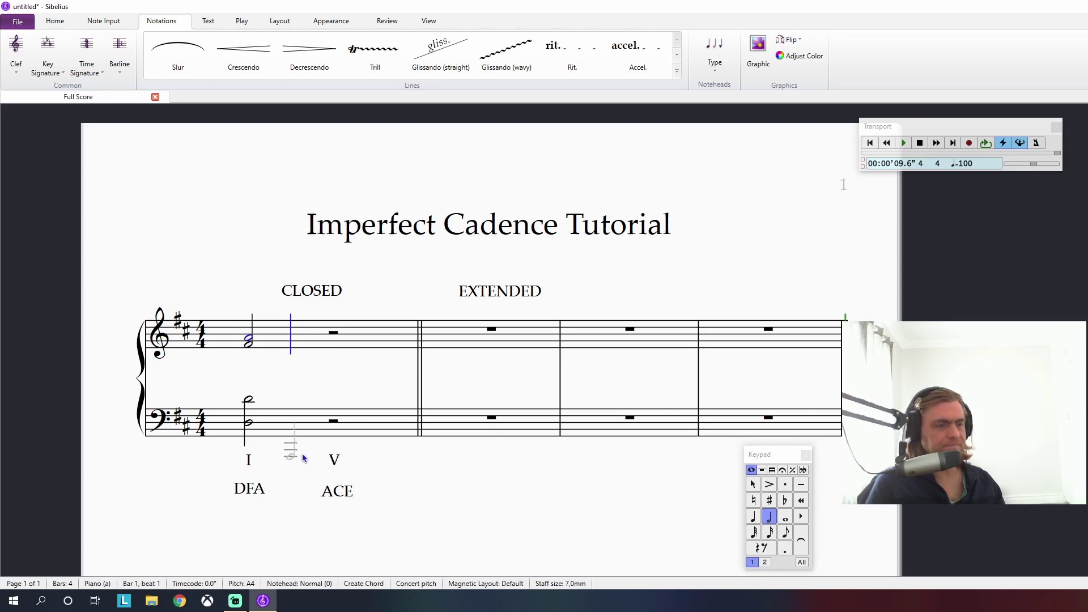
key("Right")
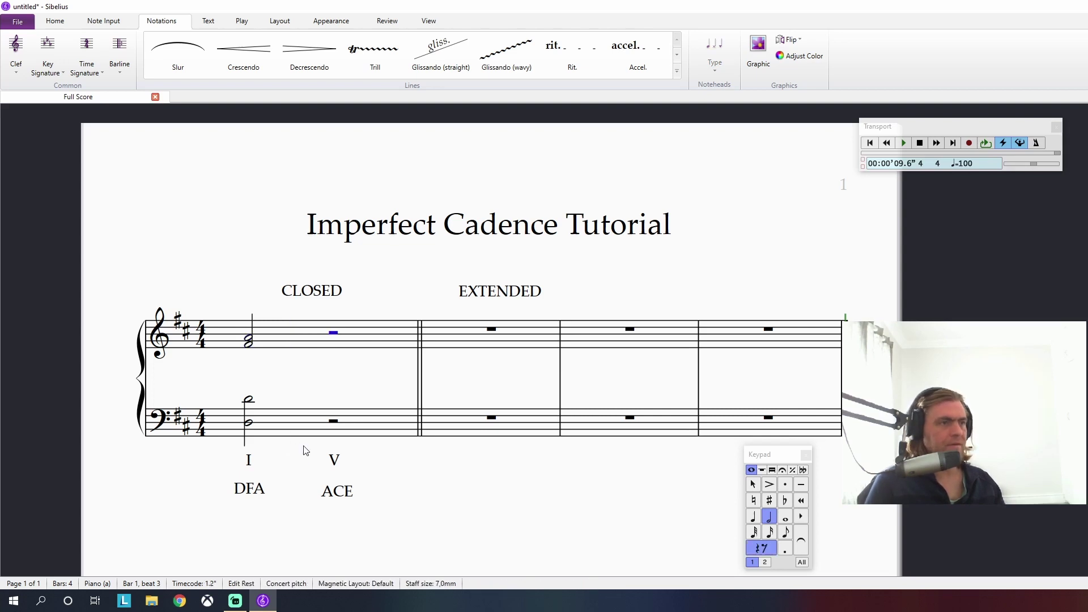
Enter bar 1's beat-3 V chord as half notes: A3 and C#4 in the bass, E4 in the treble.
left_click(334, 421)
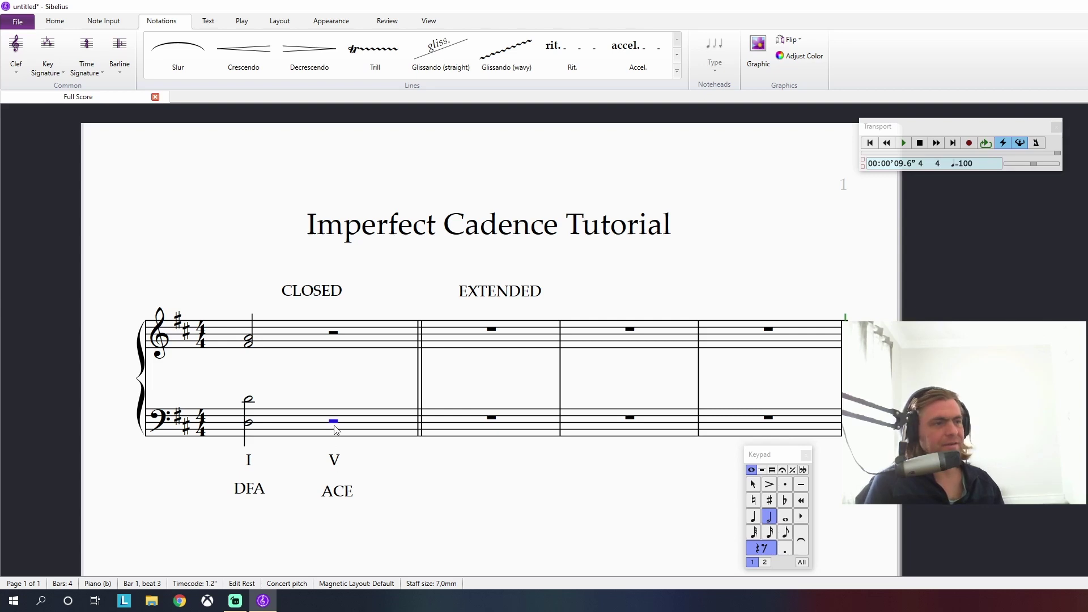
key("n")
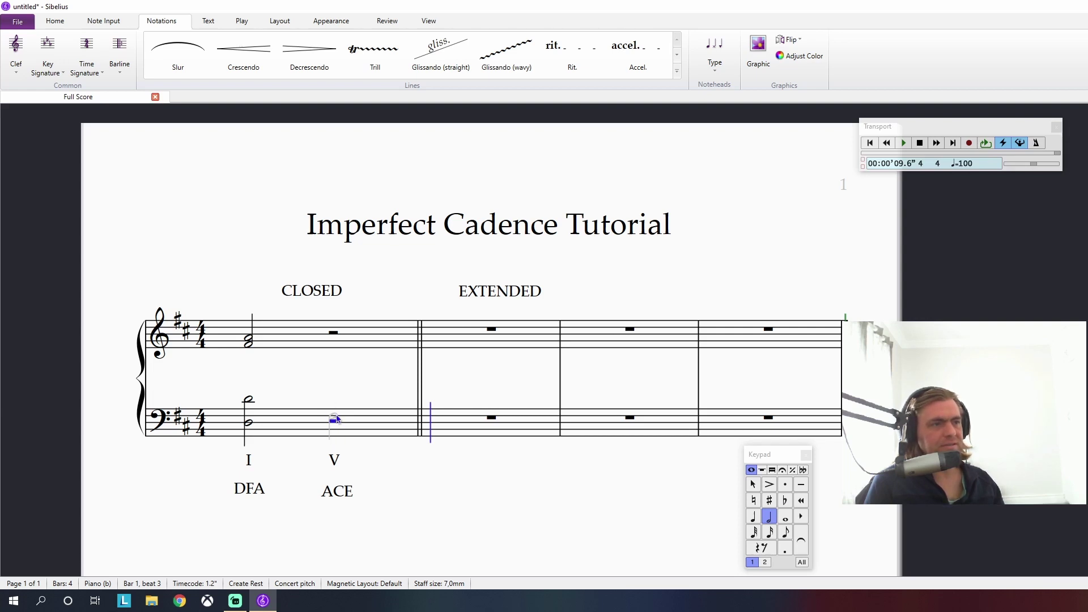
left_click(334, 410)
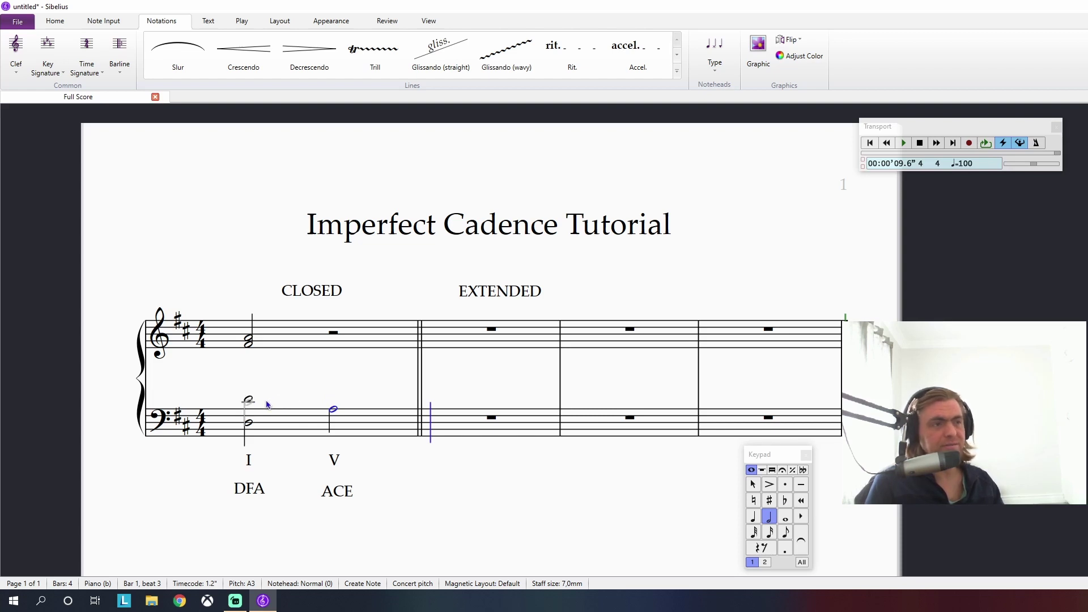
left_click(342, 403, "ctrl")
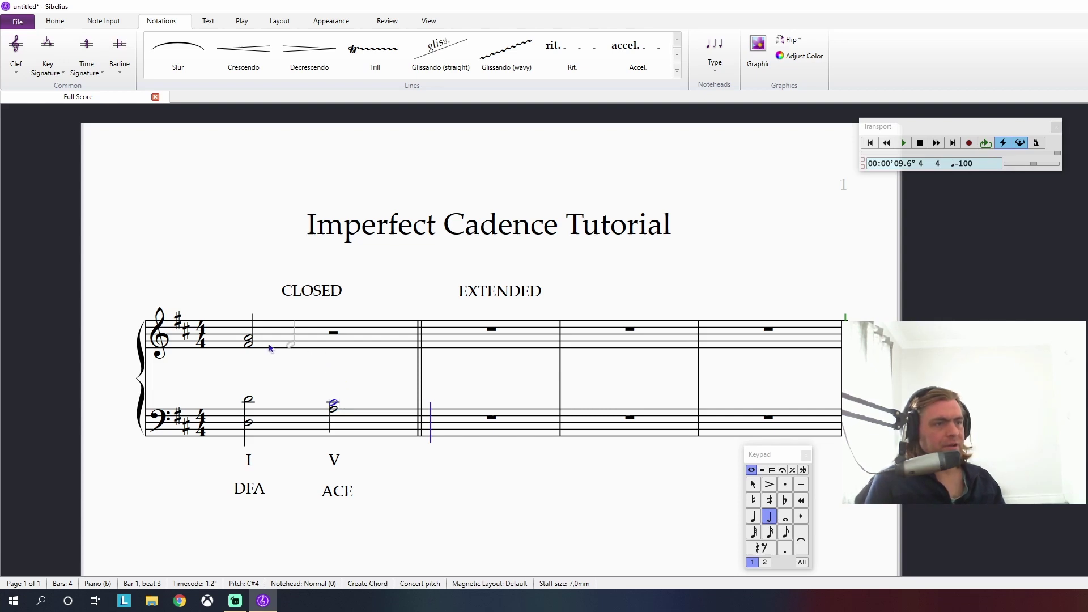
left_click(331, 349)
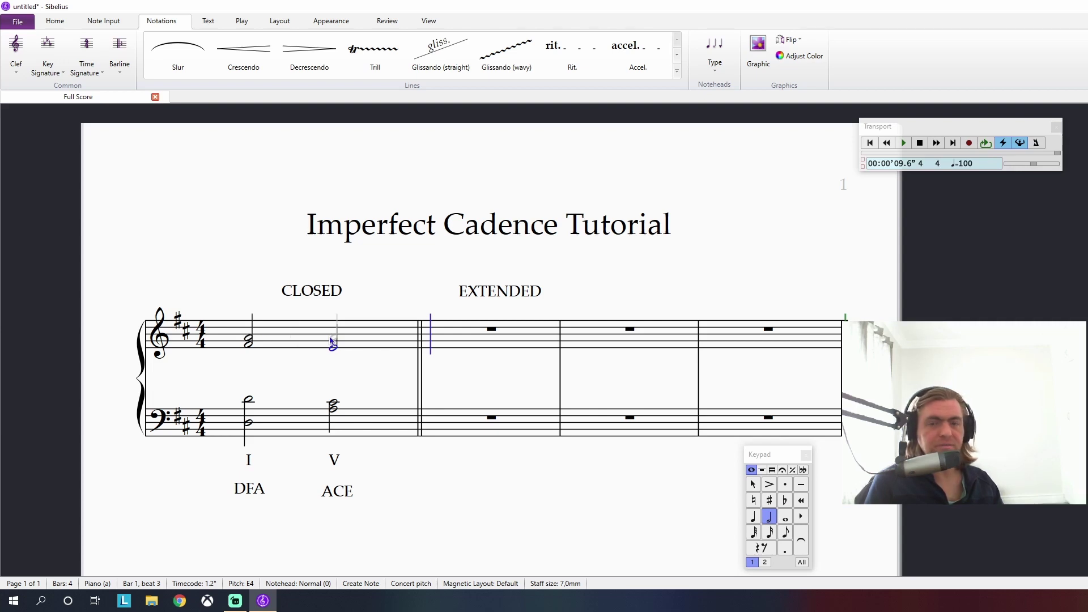
key("Escape")
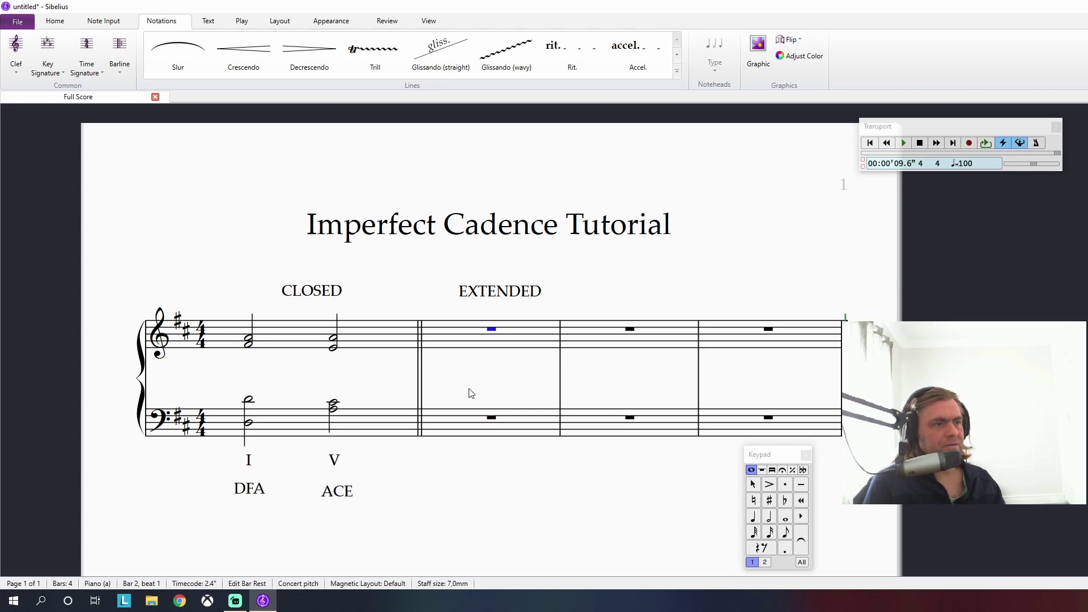
Add I and V numerals below the bass staff in bar 2.
key("Escape")
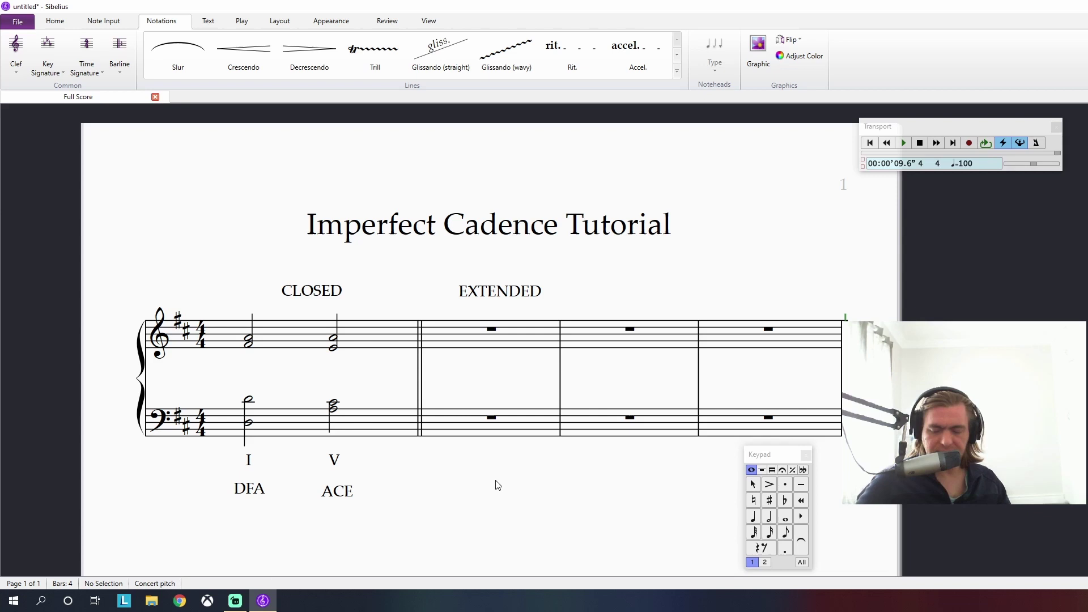
left_click(461, 456)
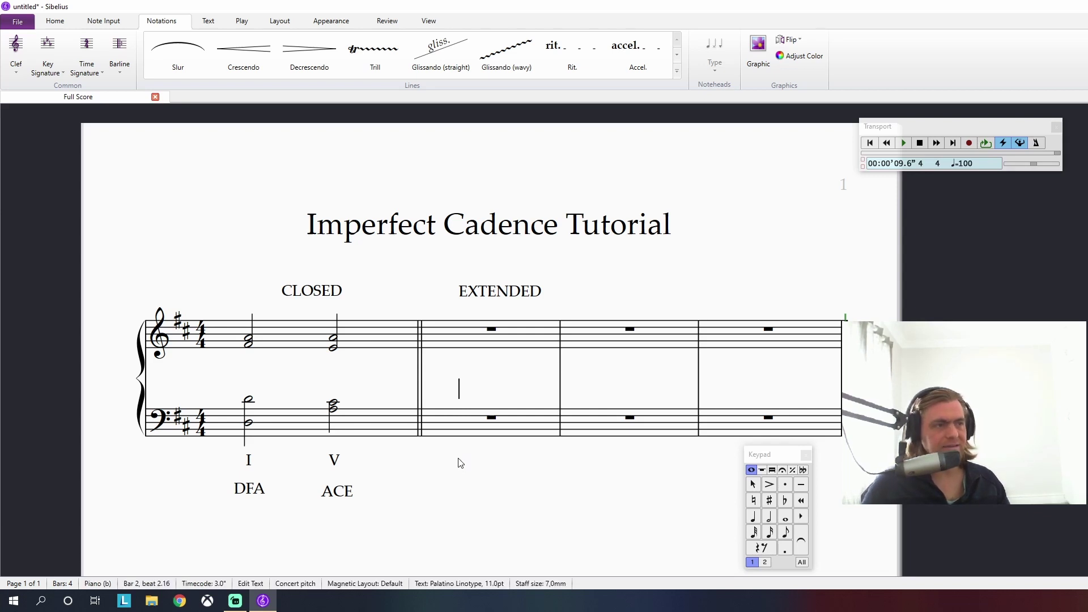
type("I")
key("Escape")
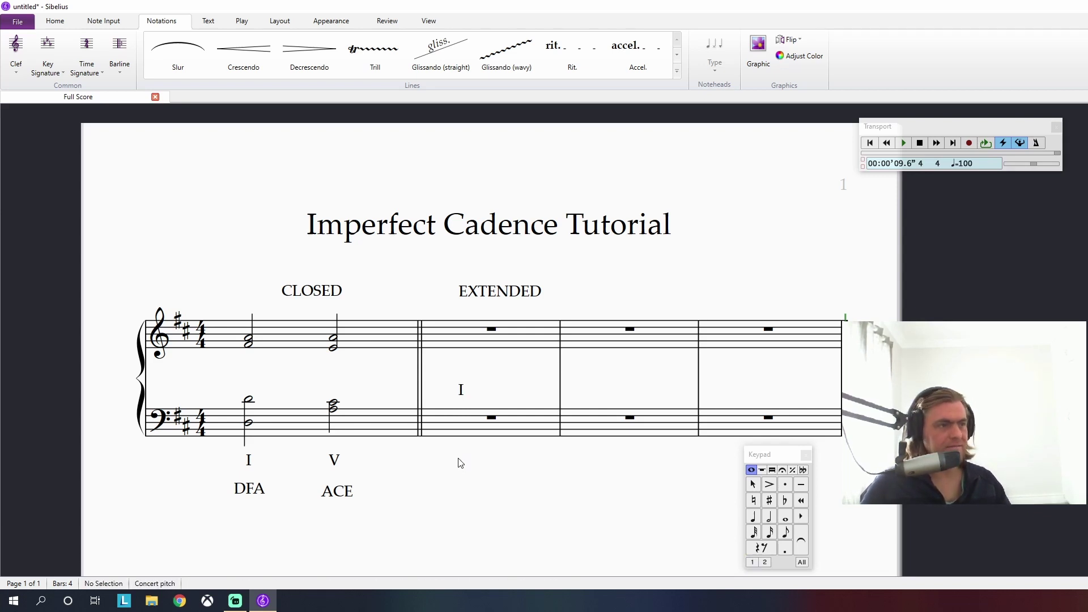
left_click(460, 453)
type("I")
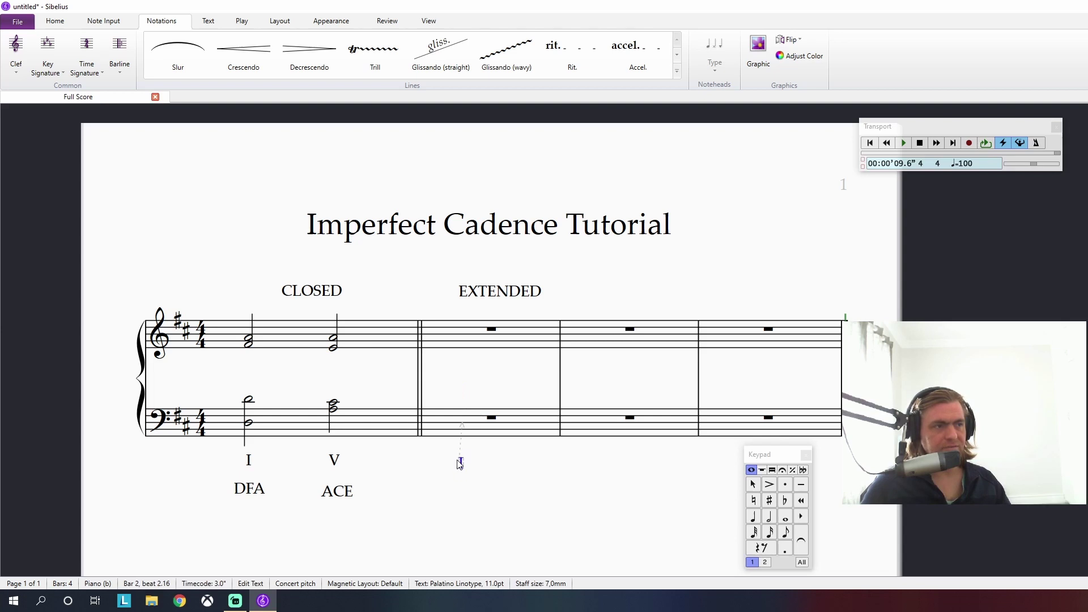
key("Escape")
key("Escape")
left_click(519, 391)
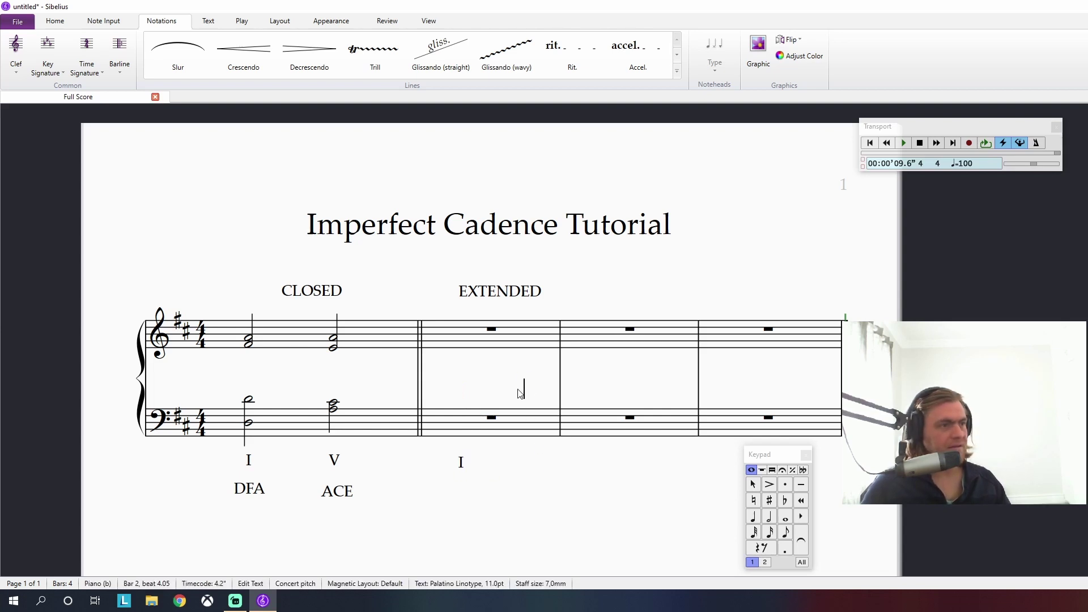
type("V")
key("Escape")
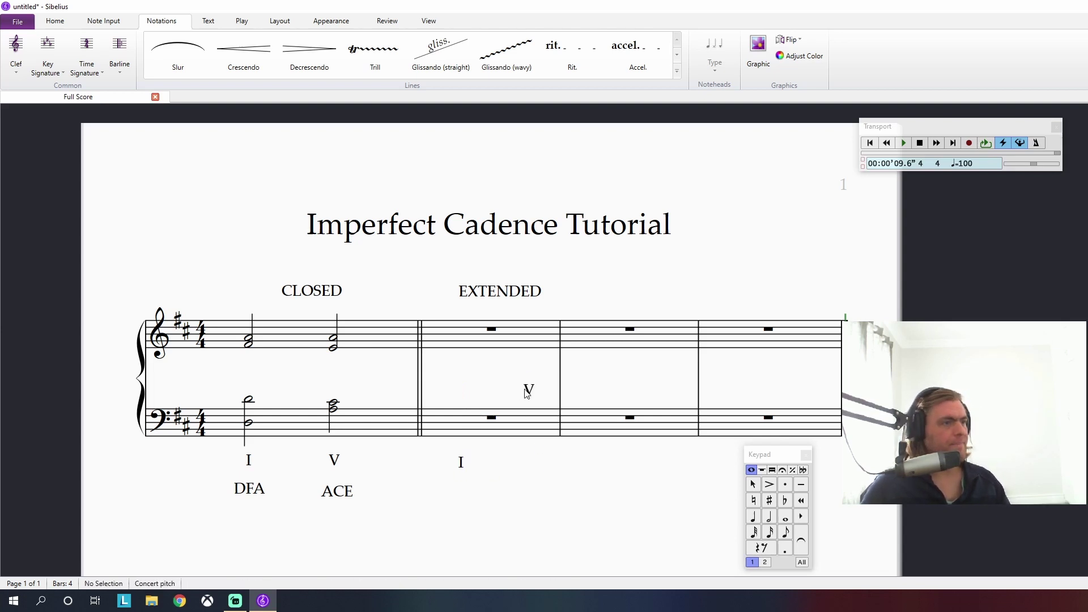
left_click_drag(527, 390, 527, 463)
key("Escape")
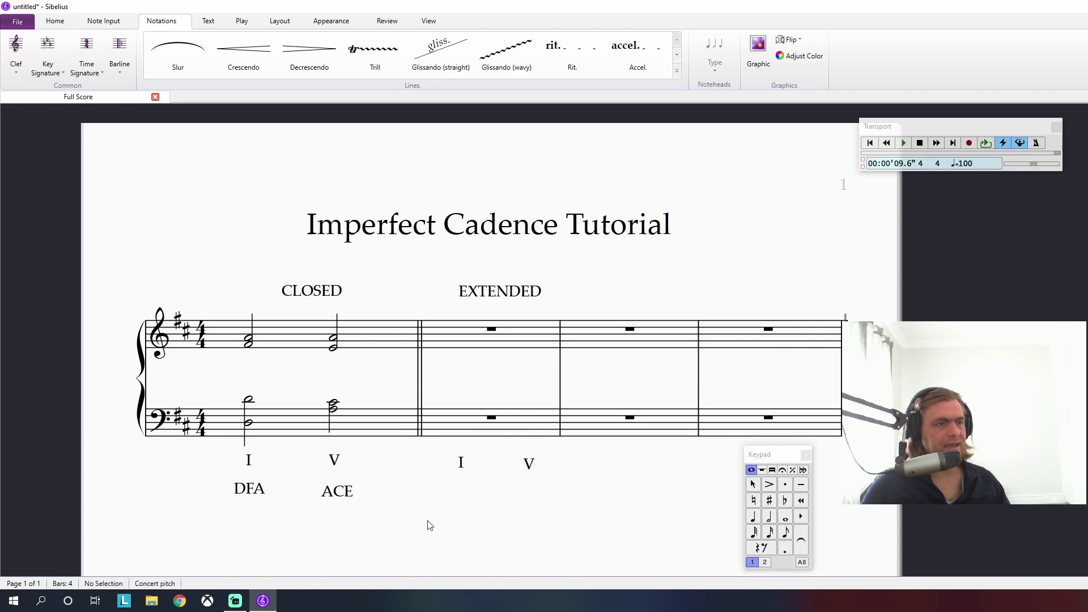
Copy DFA and ACE under bar 2's I and V, and split its bass rest into half rests.
left_click(263, 491)
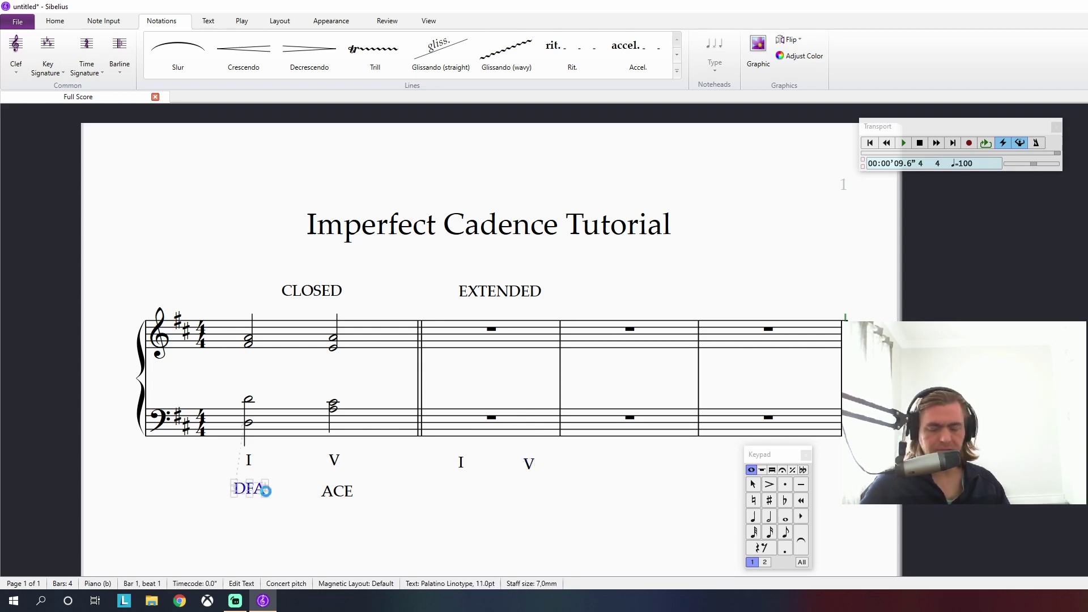
left_click(461, 494)
left_click(457, 498)
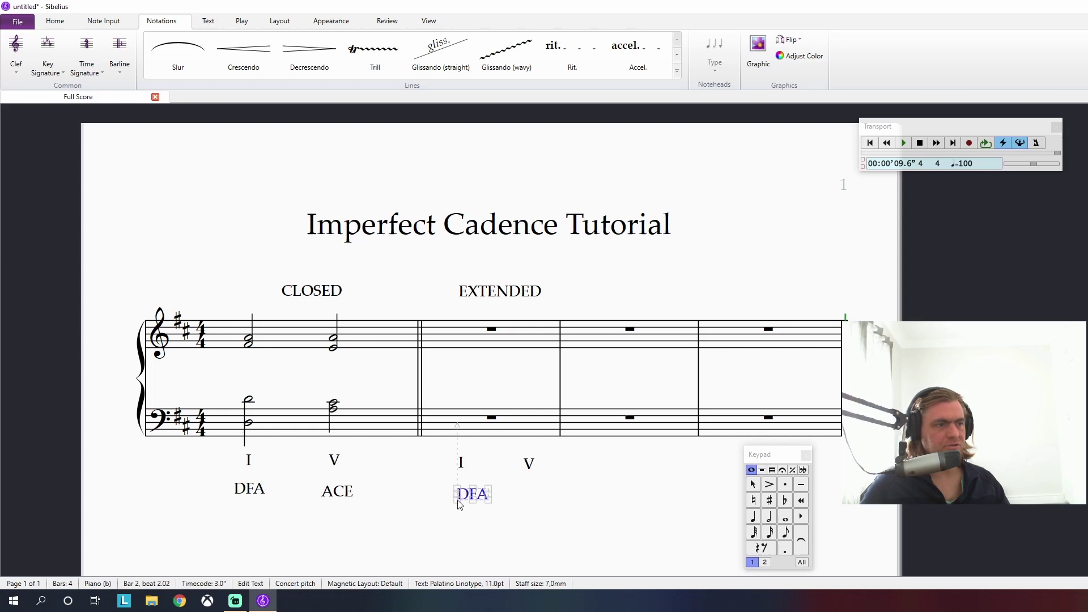
key("Escape")
mouse_move(473, 501)
left_mouse_down()
mouse_move(450, 501)
mouse_move(460, 498)
left_mouse_up()
key("Escape")
left_click(340, 493)
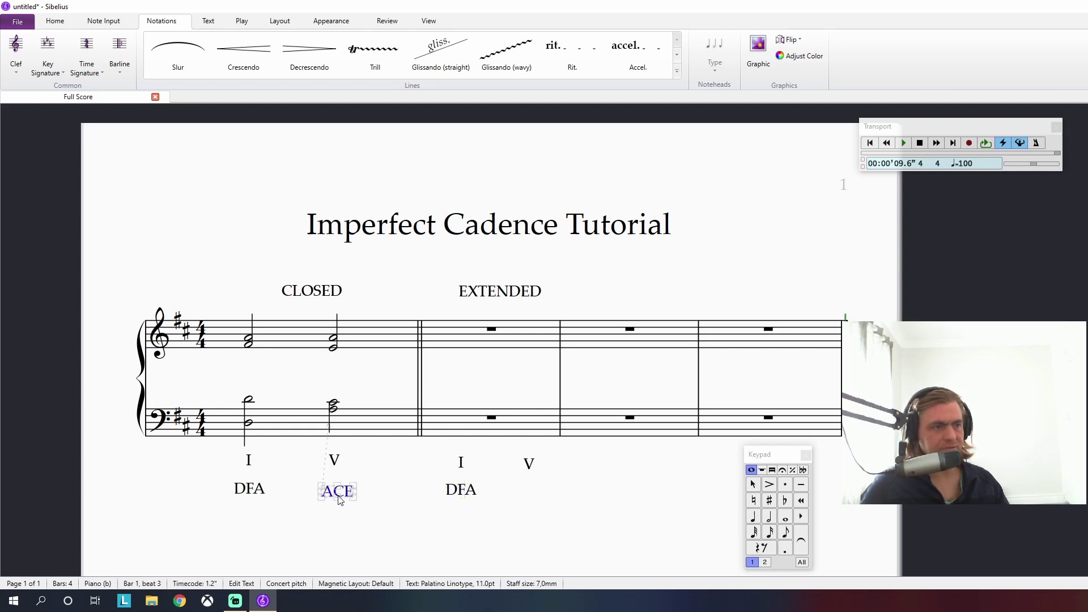
key("Escape")
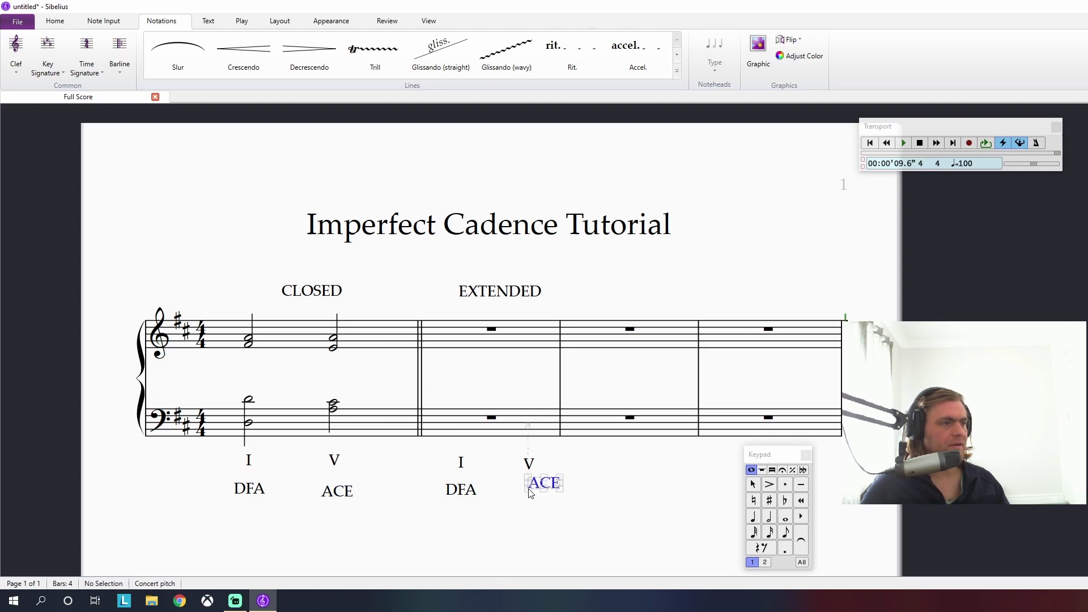
mouse_move(529, 493)
left_mouse_down()
mouse_move(519, 508)
mouse_move(515, 500)
left_mouse_up()
key("Escape")
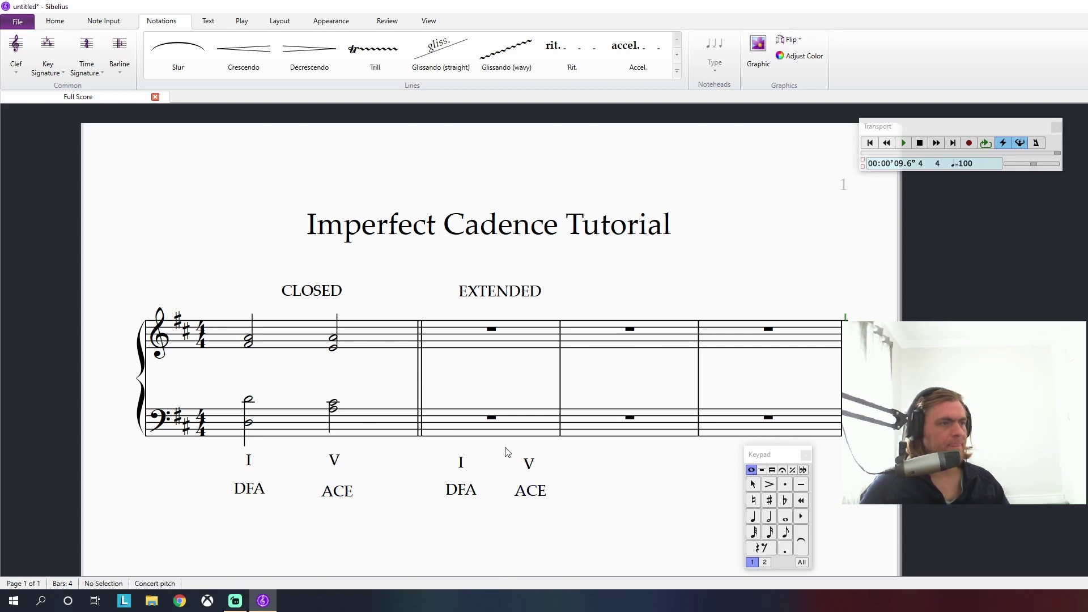
left_click(492, 418)
key("5")
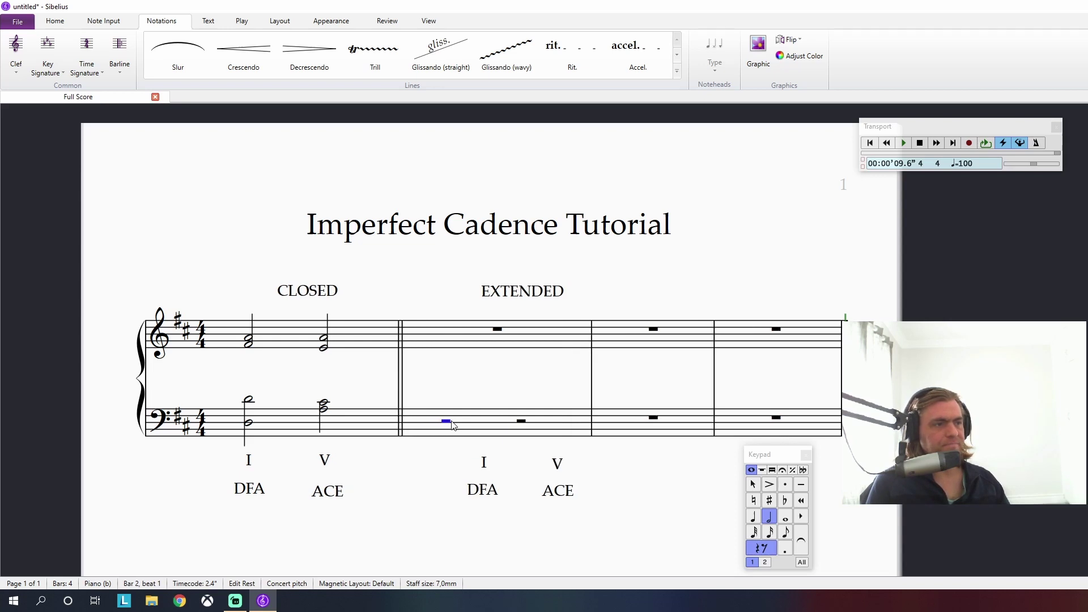
Shift bar 2's I and DFA labels left under beat 1.
key("Escape")
left_click(482, 464)
left_click_drag(473, 469, 451, 490)
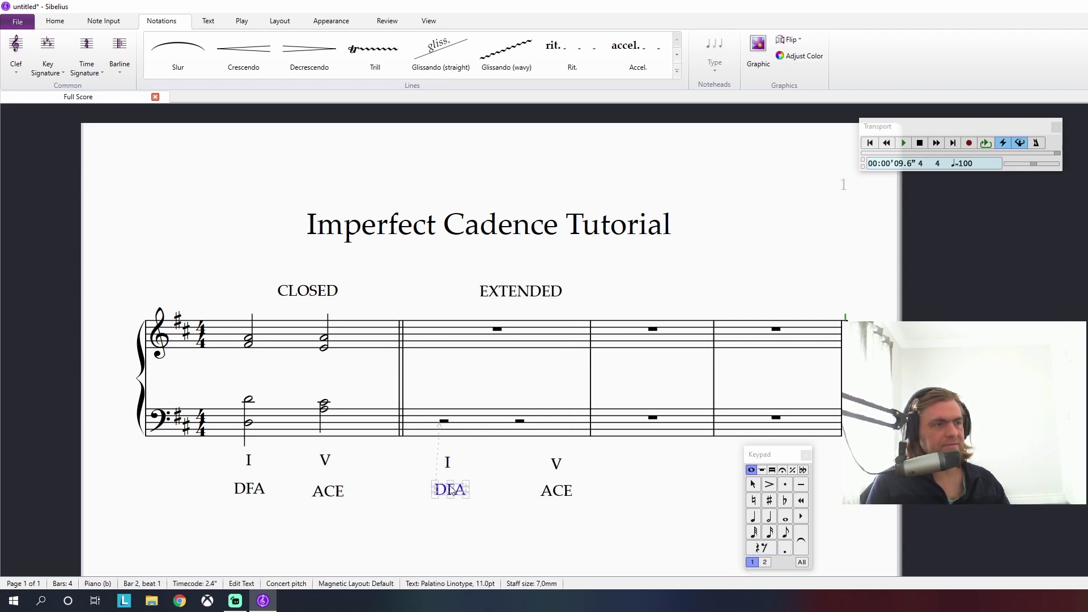
Enter bar 2's beat-1 I chord as half notes: D3 and A3 bass, F#4 and D5 treble.
left_click(444, 423)
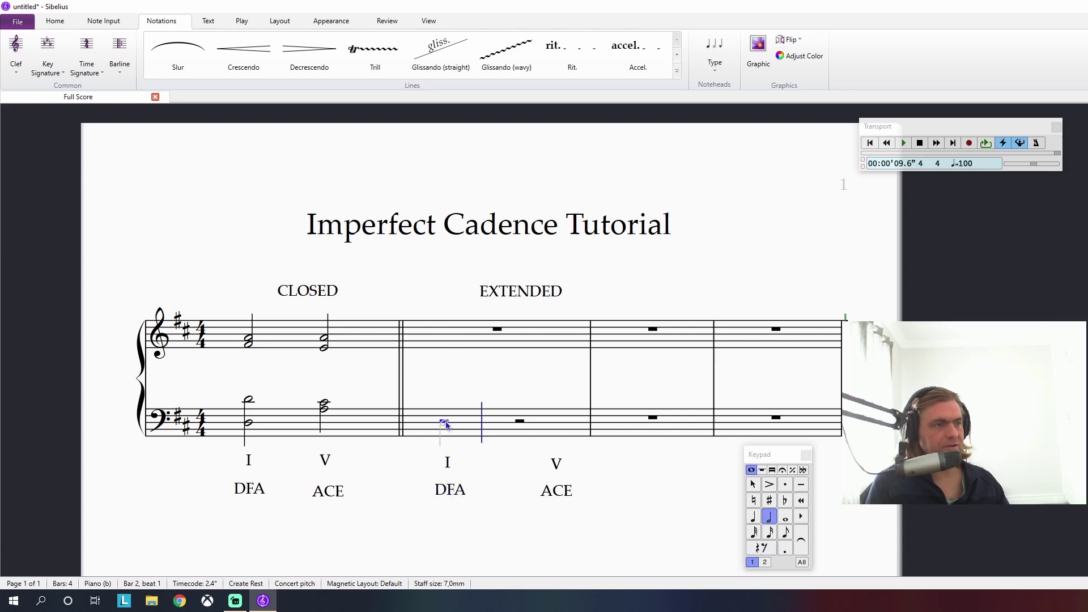
left_click(444, 425)
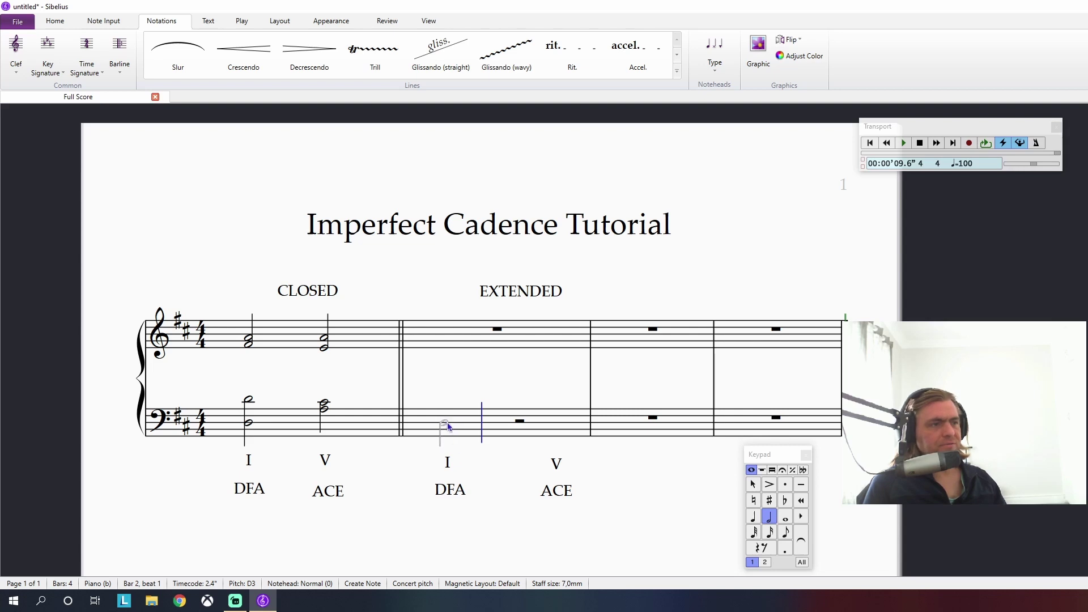
left_click(443, 422)
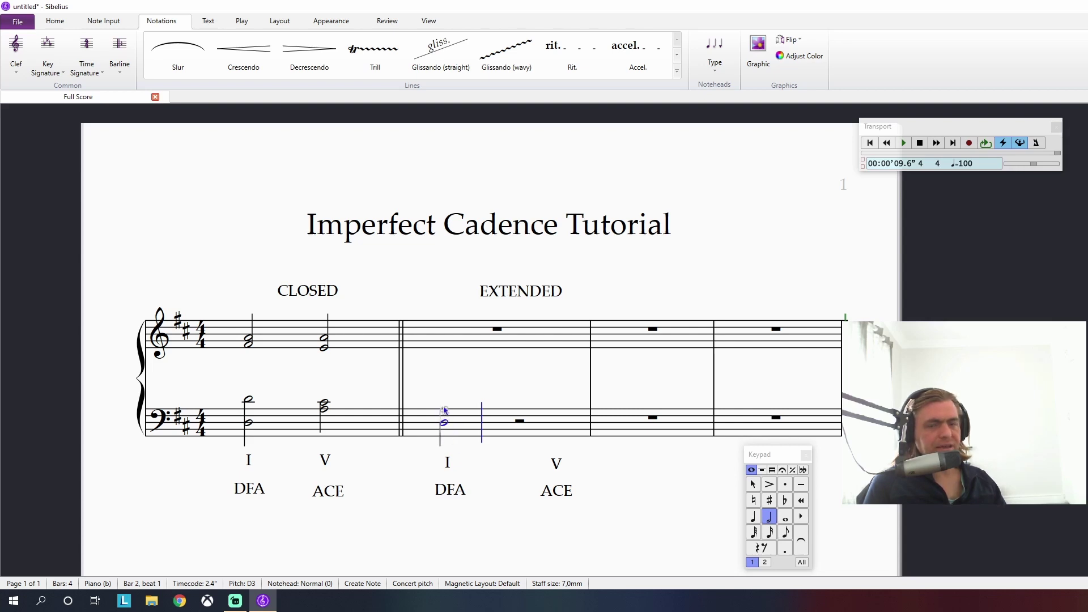
left_click(445, 409, "ctrl")
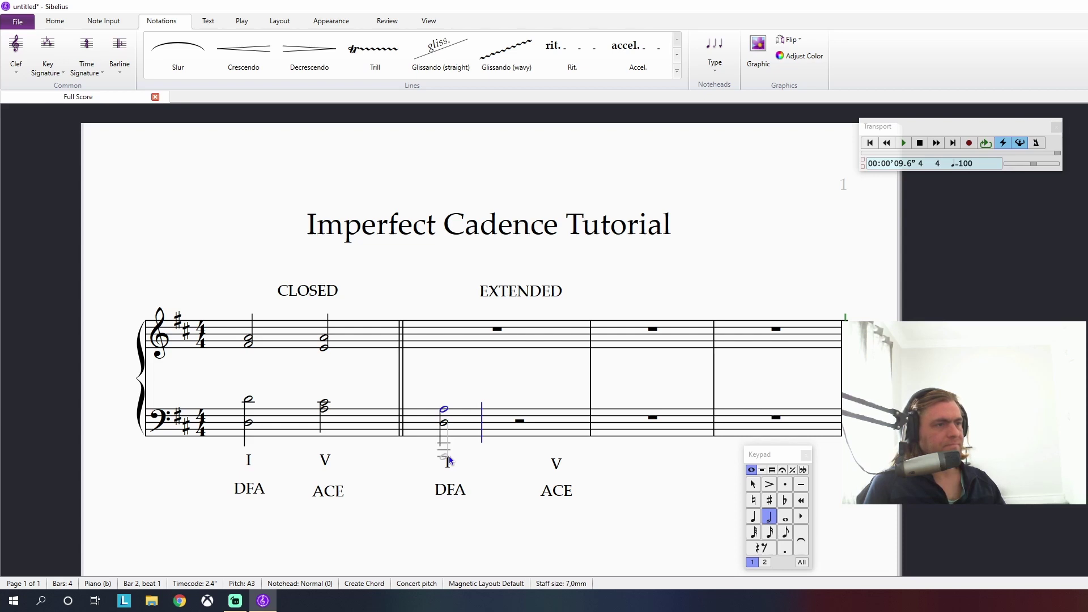
left_click(446, 345)
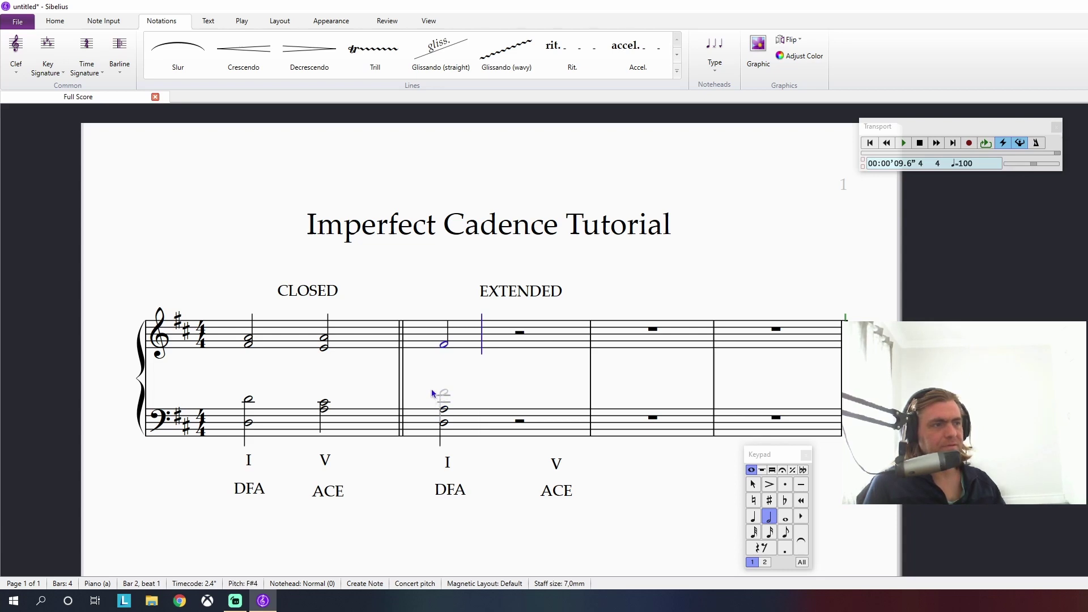
left_click(446, 327)
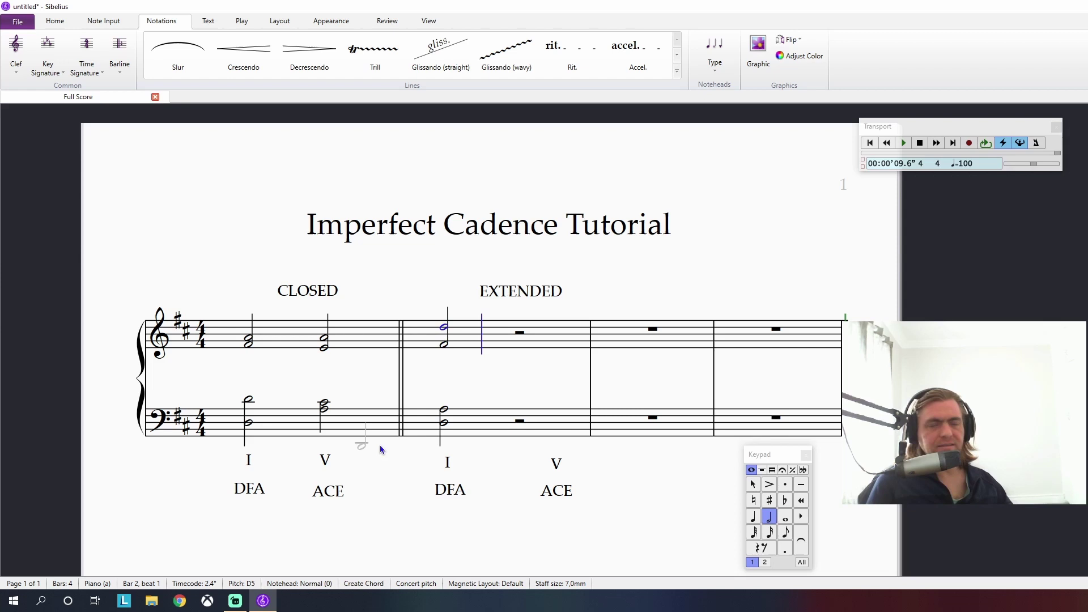
key("Escape")
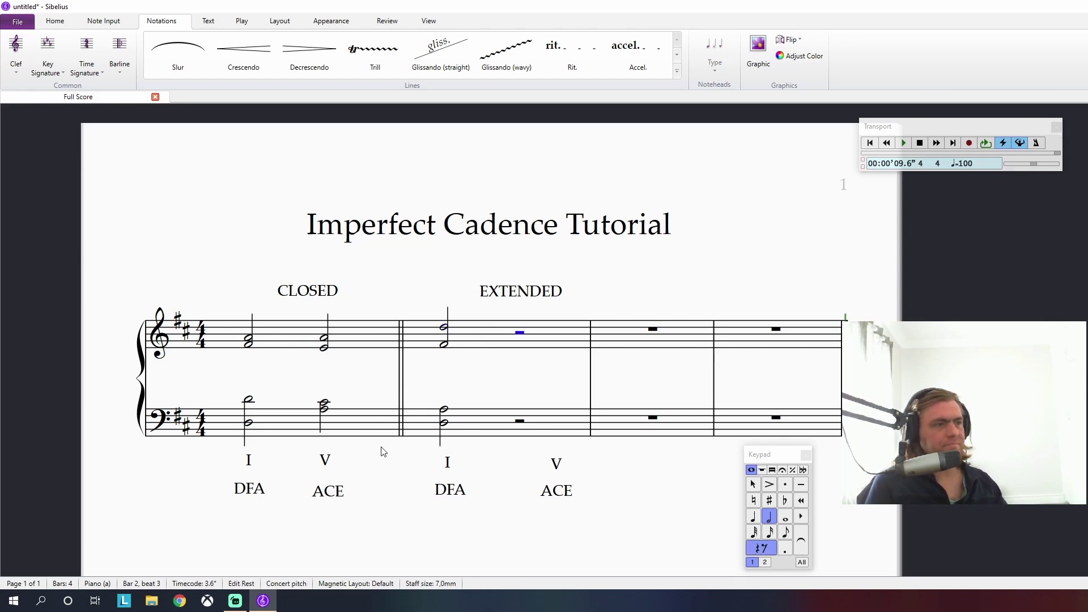
Enter bar 2's beat-3 V chord as half notes: A2 and A3 bass, E4 and C#5 treble.
left_click_drag(558, 464, 528, 463)
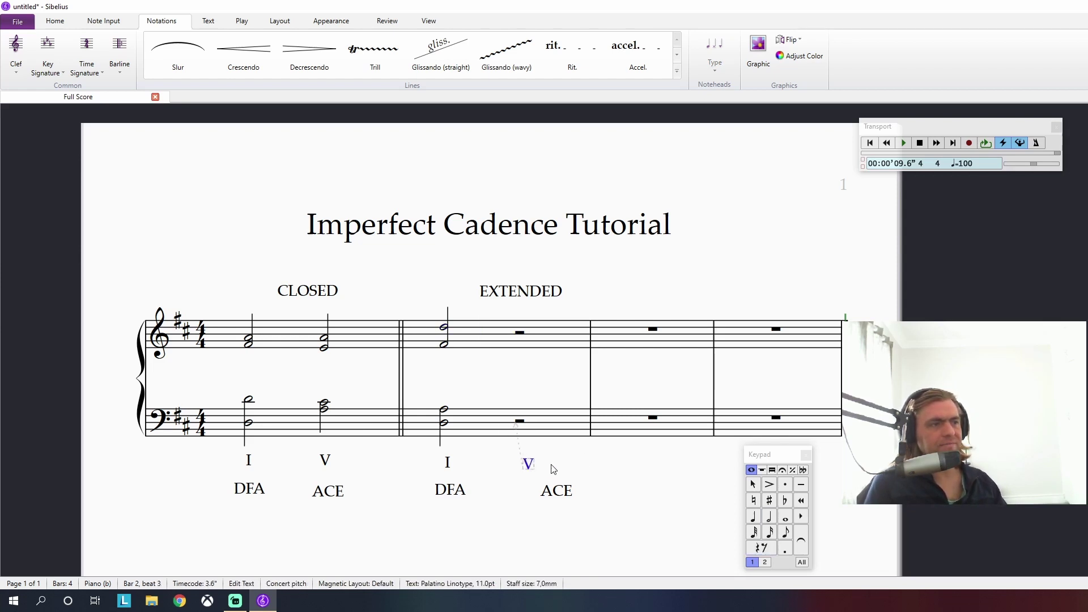
key("Escape")
left_click(520, 422)
left_click(606, 476)
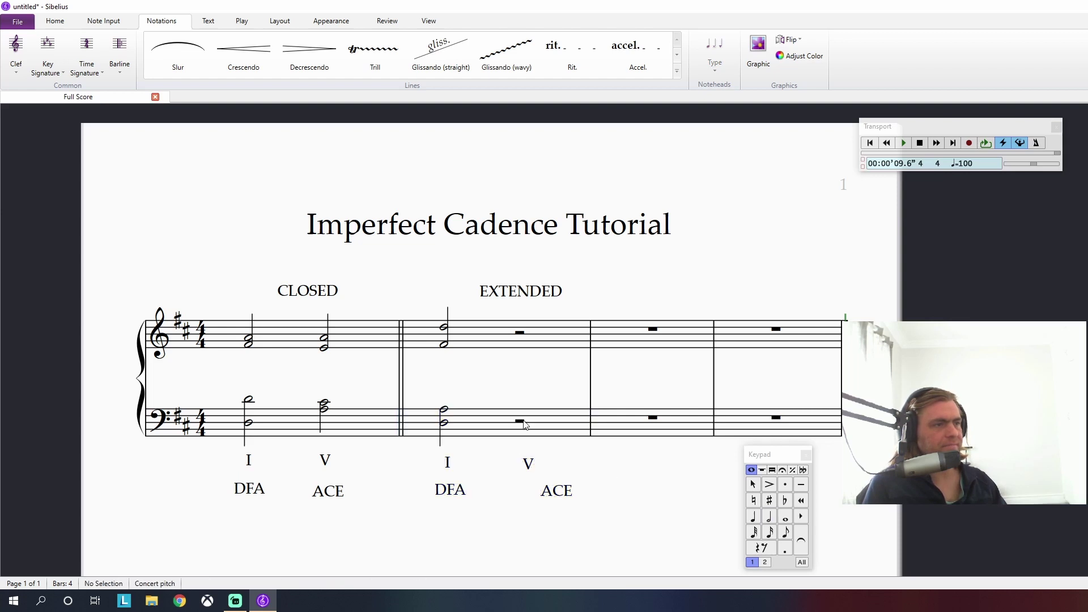
left_click(519, 421)
key("n")
left_click(522, 432)
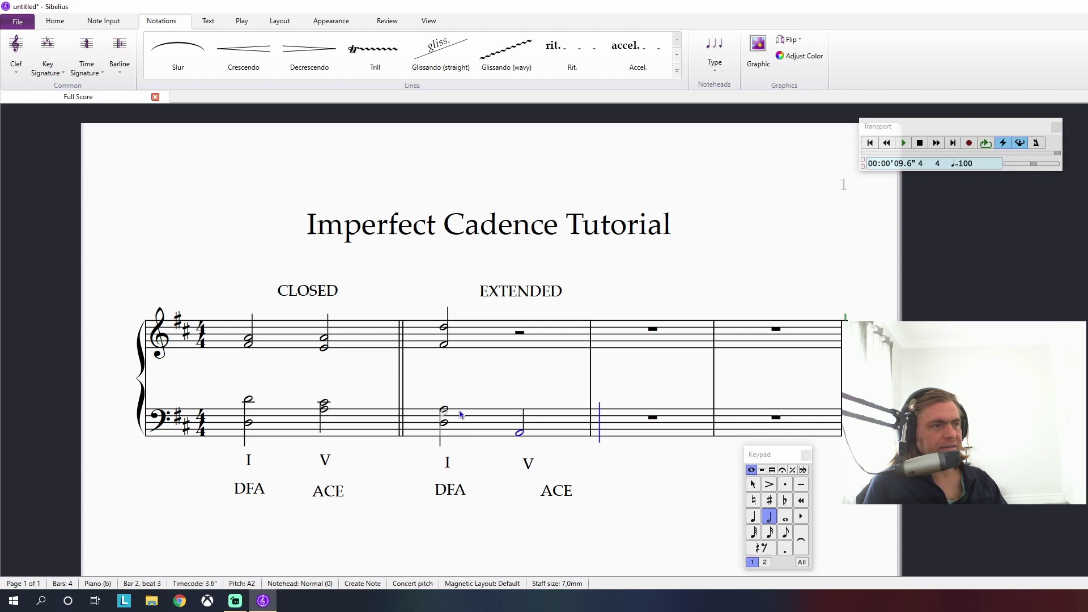
left_click(521, 410)
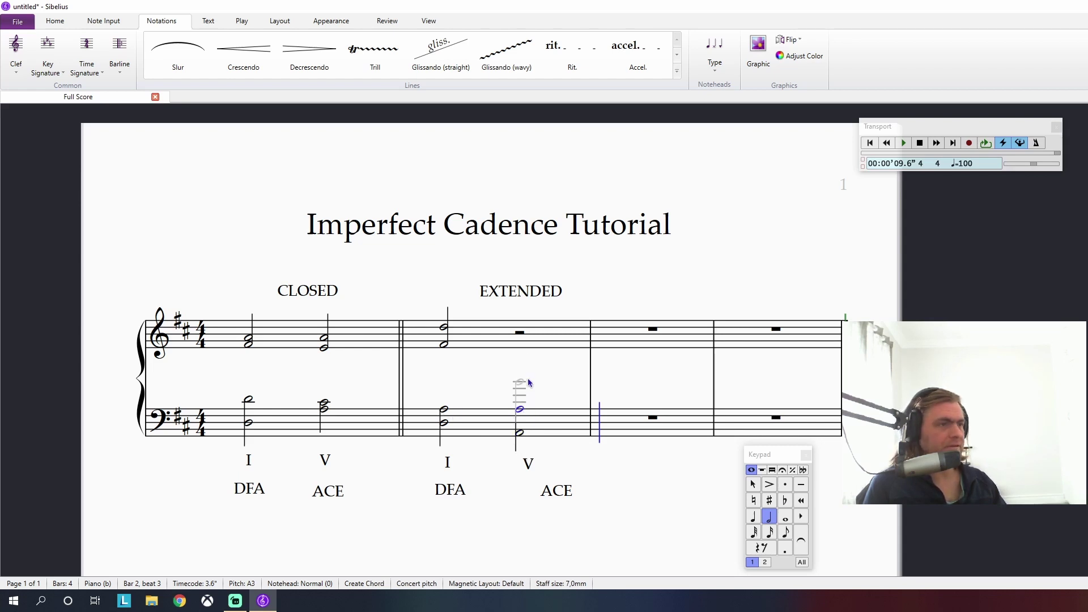
left_click(517, 349)
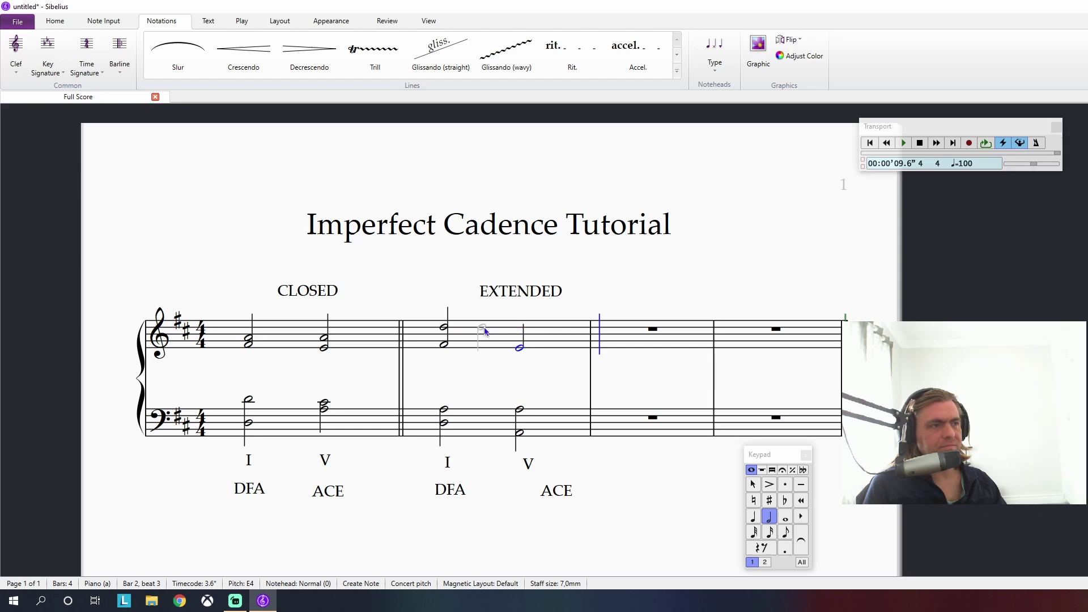
left_click(519, 332)
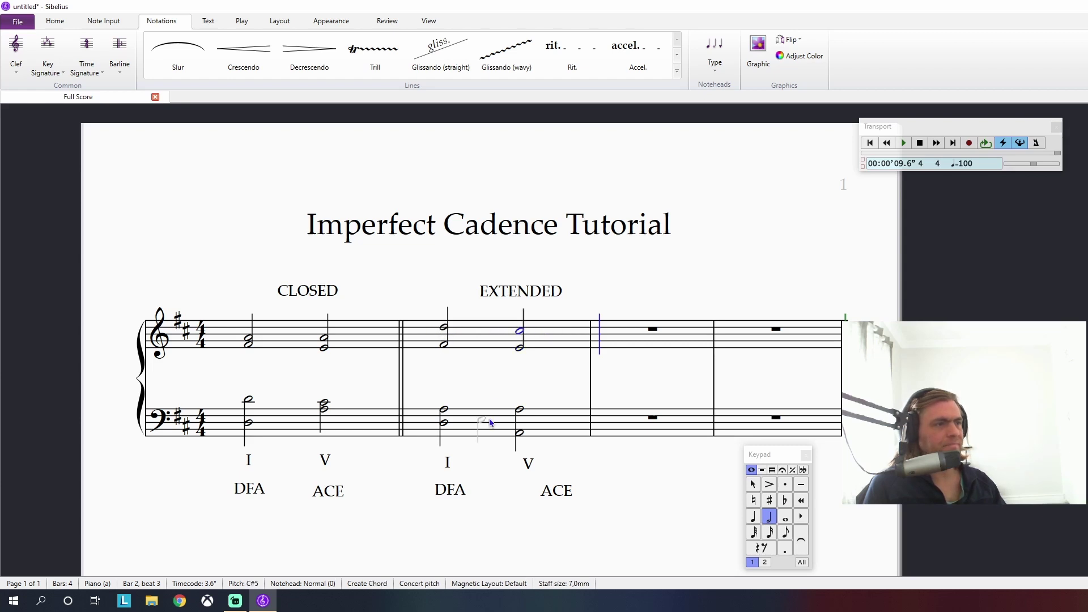
key("Escape")
key("Escape")
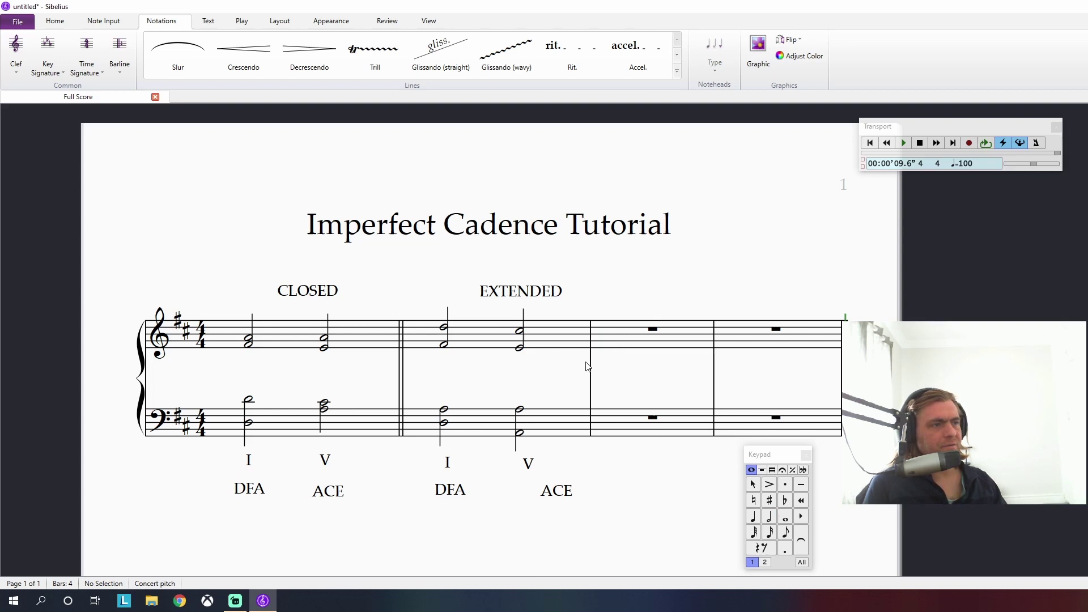
Shift the ACE label left so it sits directly under bar 2's V numeral.
left_click(560, 492)
key("ctrl+shift+p")
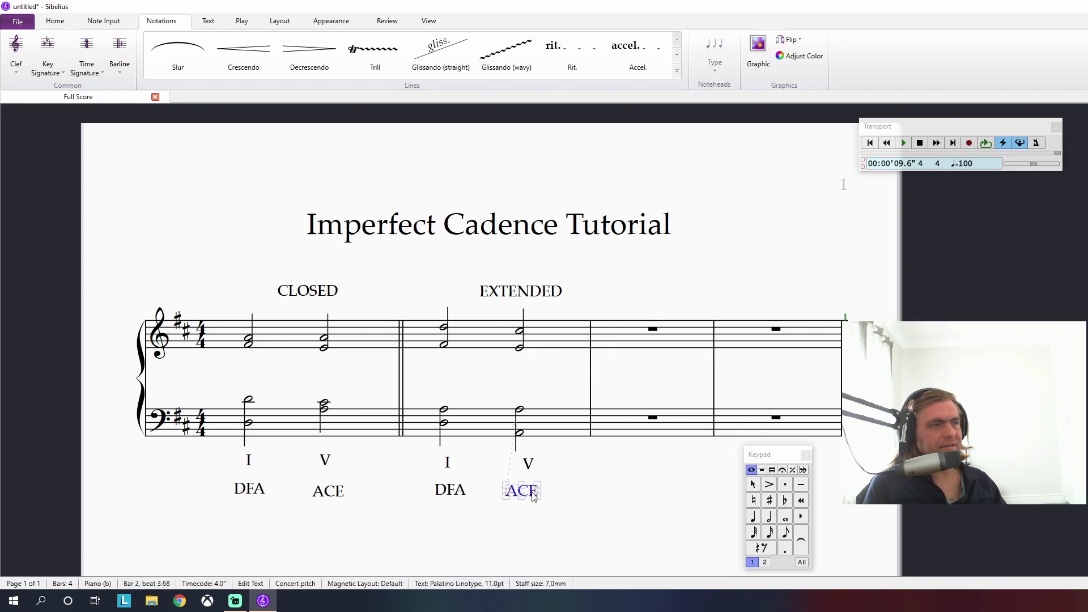
left_click(560, 493)
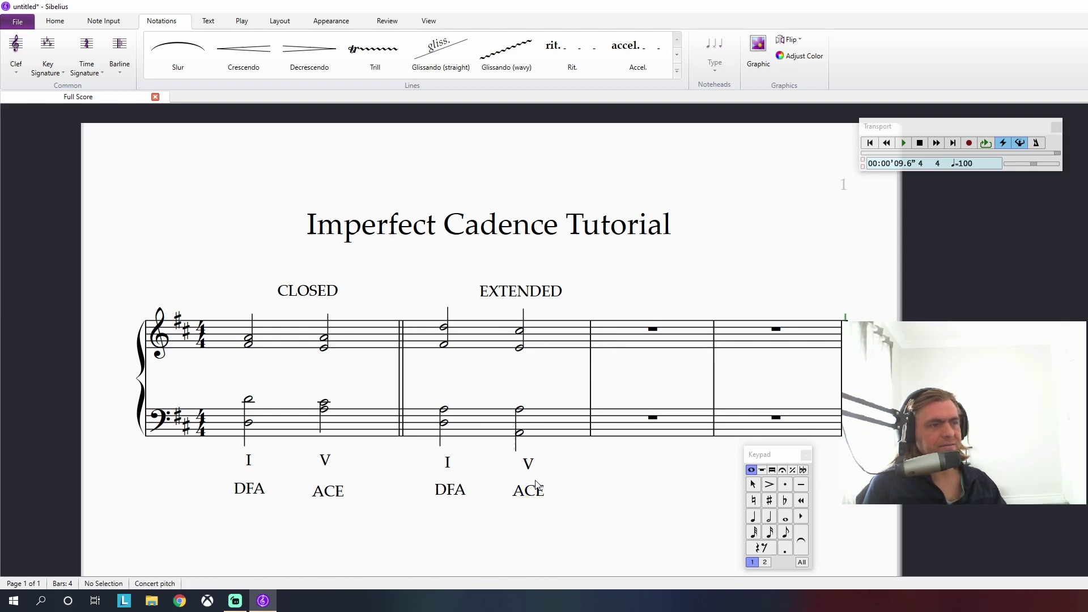
left_click(591, 383)
Make the barline after bar 2 a double barline and play the score back.
left_click(119, 51)
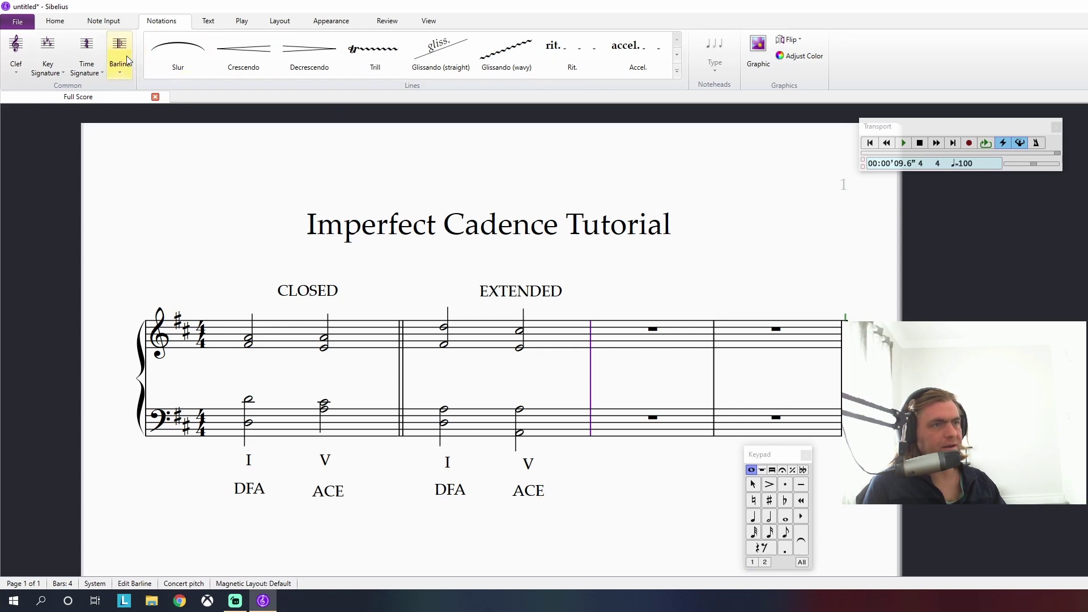
left_click(237, 107)
key("space")
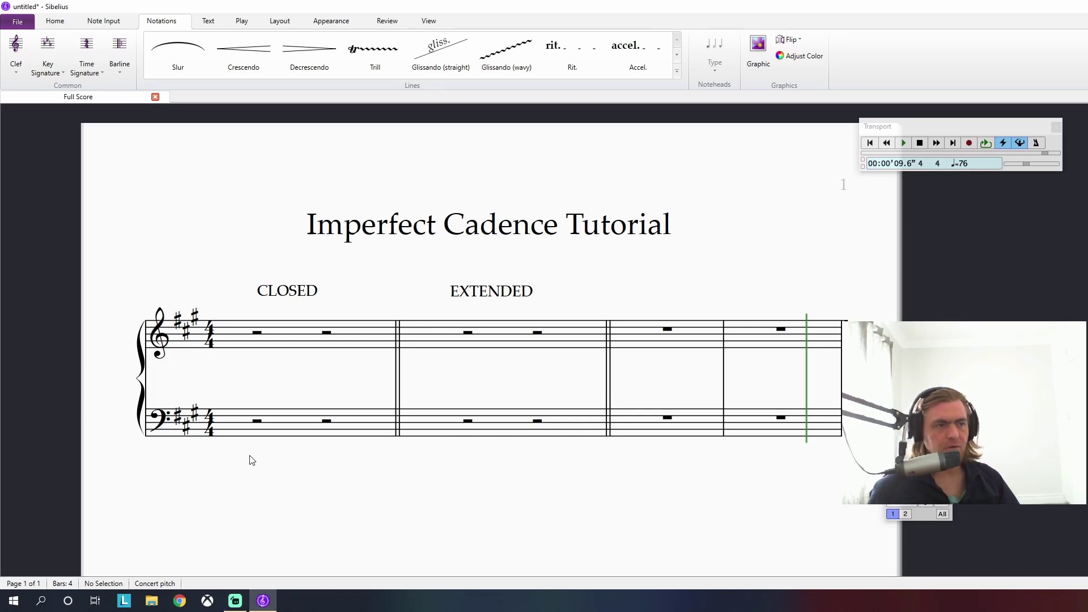
Add IV and V numerals in bar 1 and move them below the bass staff.
left_click(261, 392)
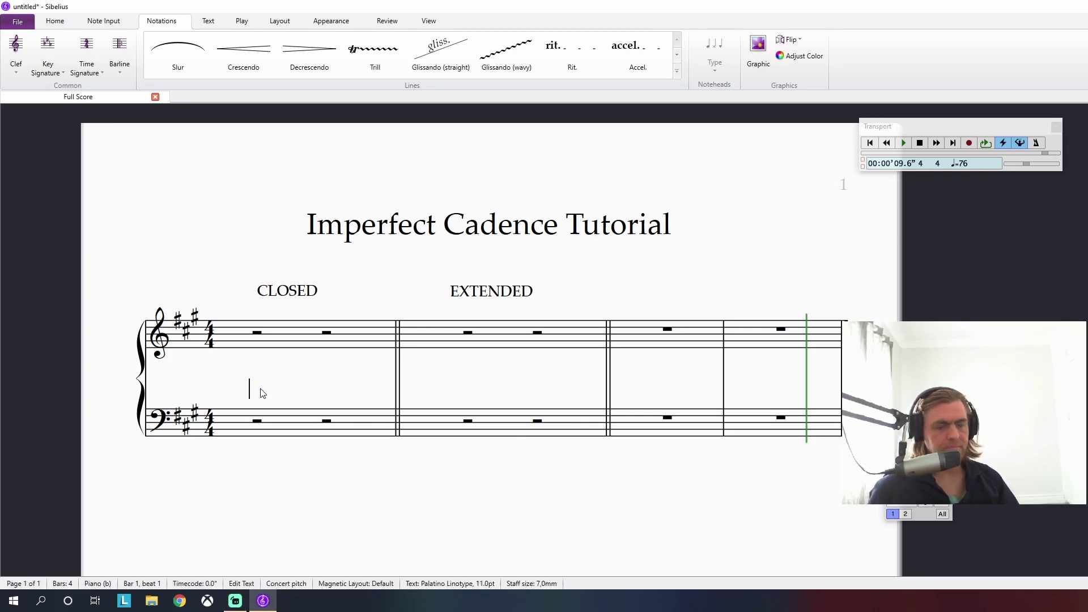
type("IV")
key("Escape")
key("Escape")
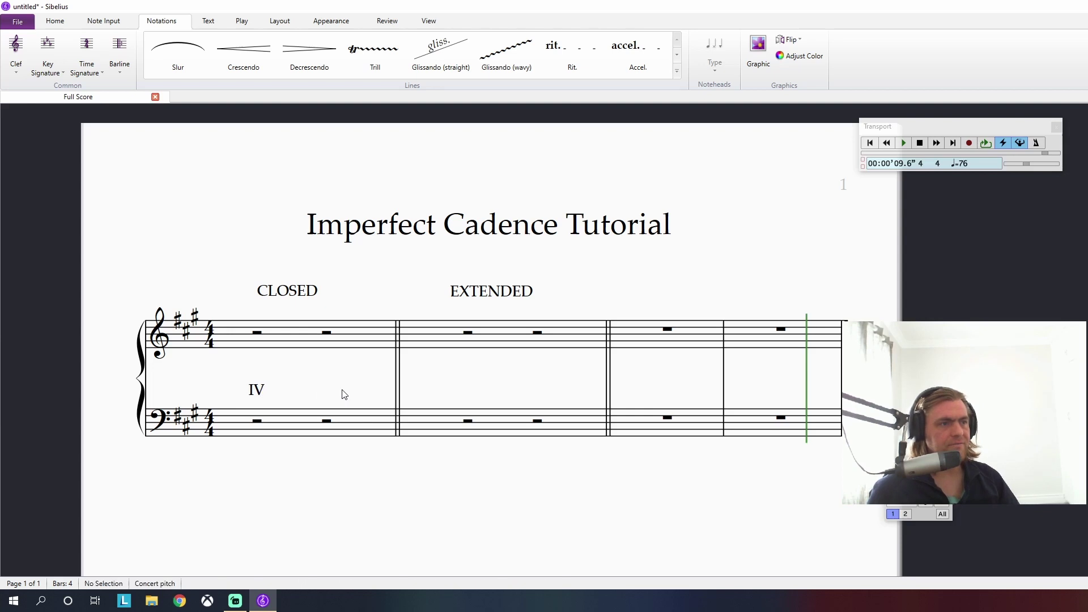
left_click(328, 388)
type("V")
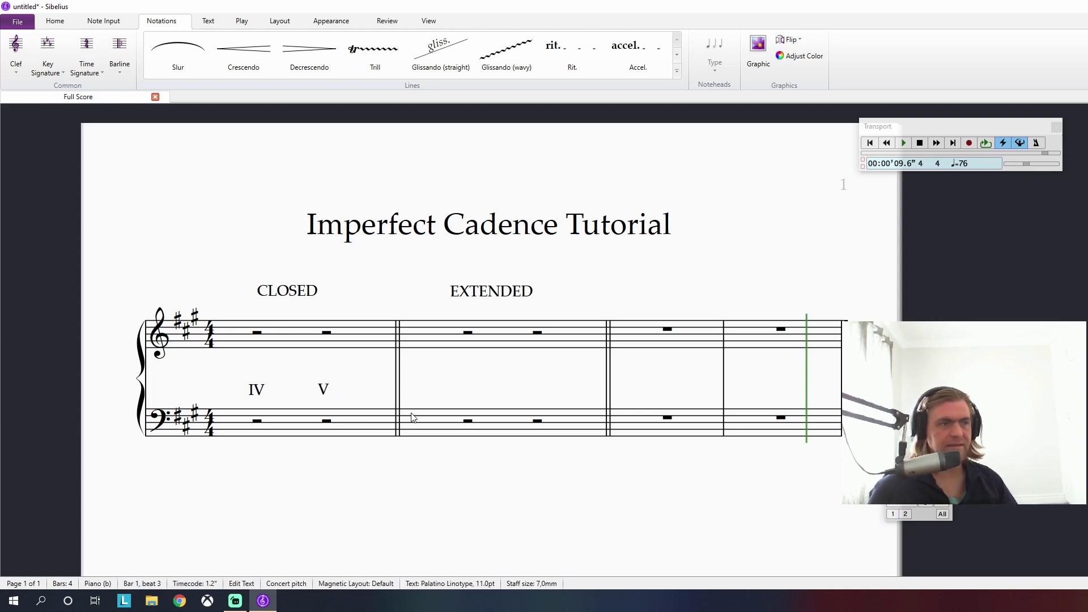
key("Escape")
key("Escape")
left_click_drag(255, 389, 258, 458)
key("Escape")
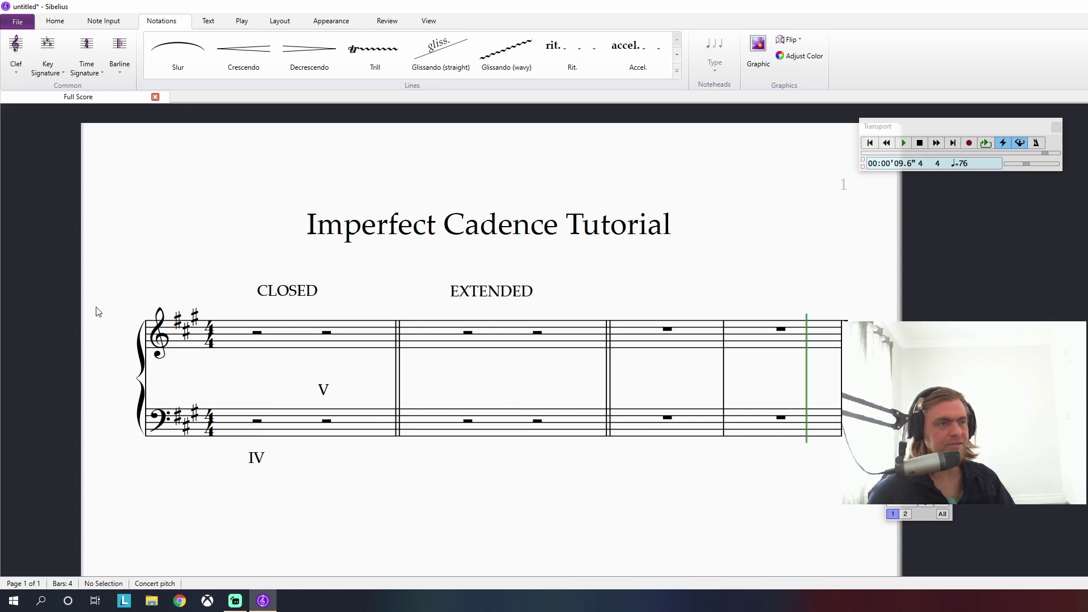
left_click_drag(323, 391, 327, 461)
key("Escape")
Add an 'A:' key label below the bass staff, left of the IV numeral.
key("ctrl+t")
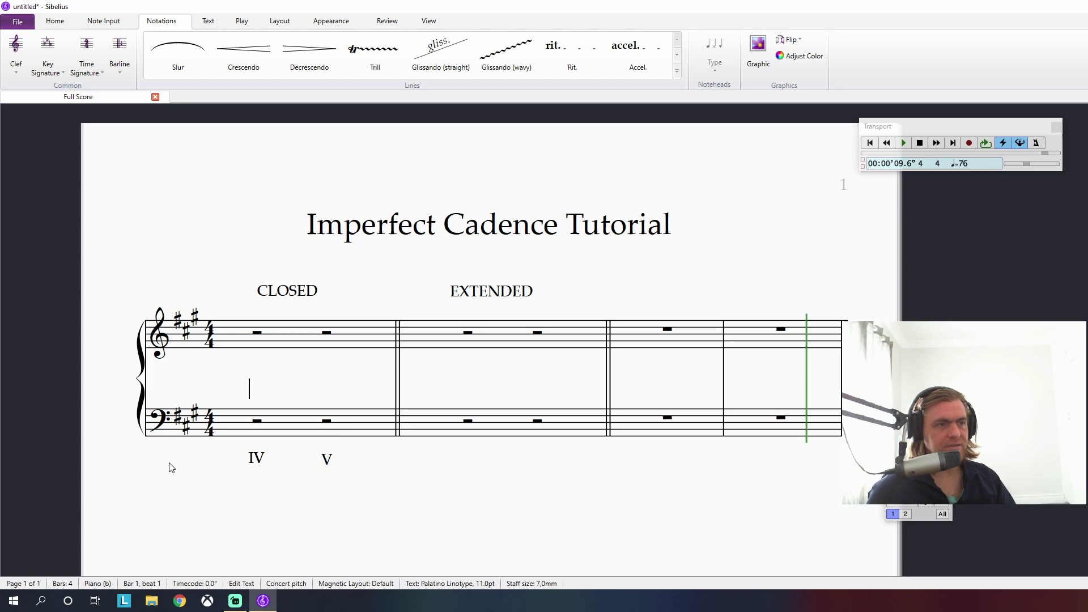
type("A:")
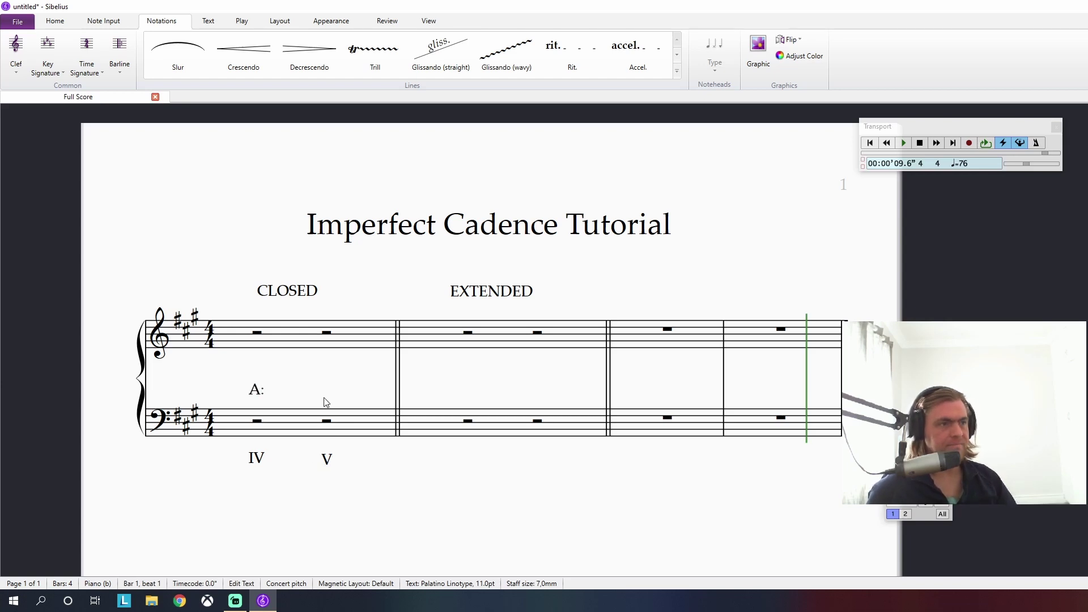
key("Escape")
left_click_drag(261, 391, 192, 462)
left_click(305, 417)
left_click(302, 389)
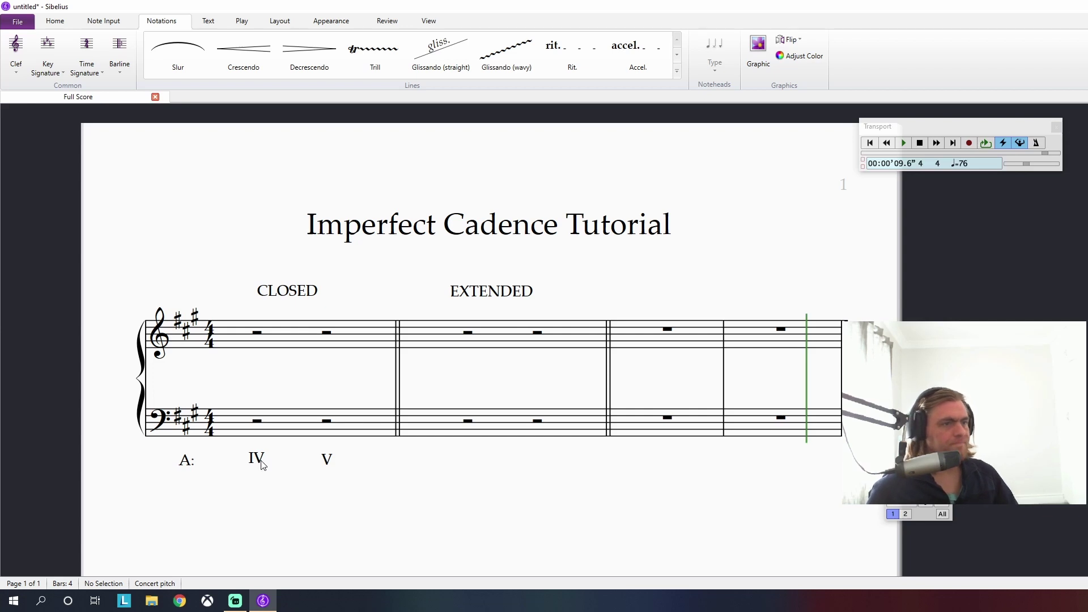
Add the text EGB and place it beneath the V numeral in bar 1.
left_click(320, 498)
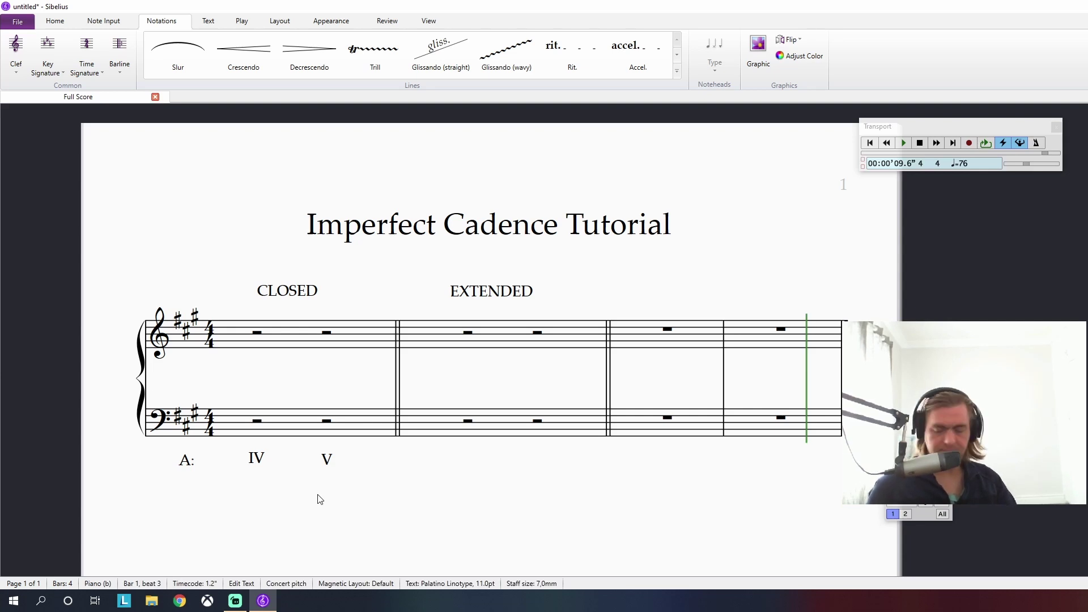
type("EGB")
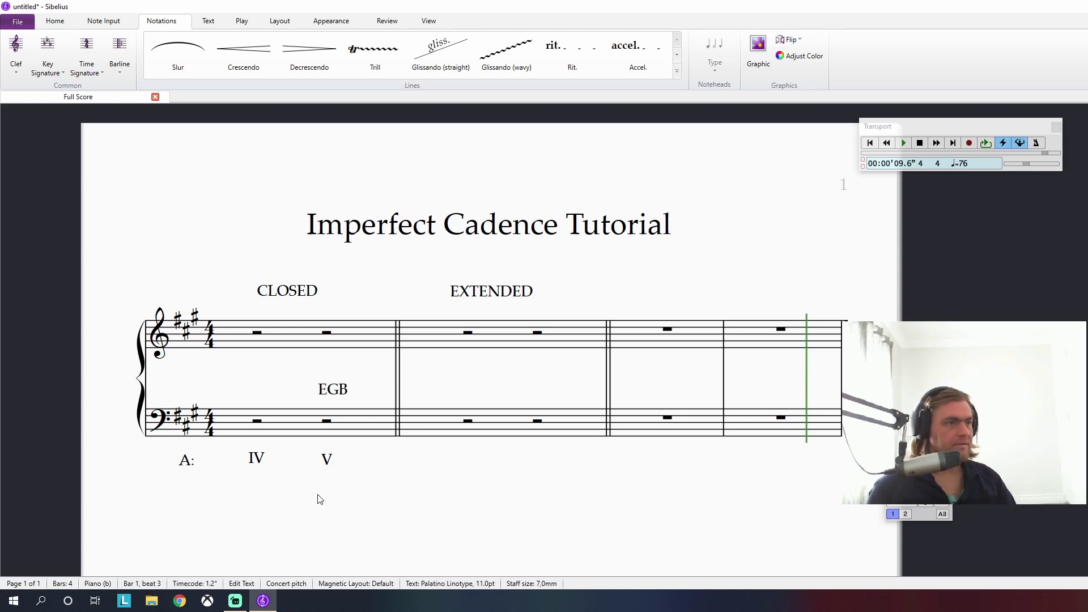
left_click(366, 390)
left_click(335, 391)
left_click_drag(334, 390, 335, 487)
left_click(419, 489)
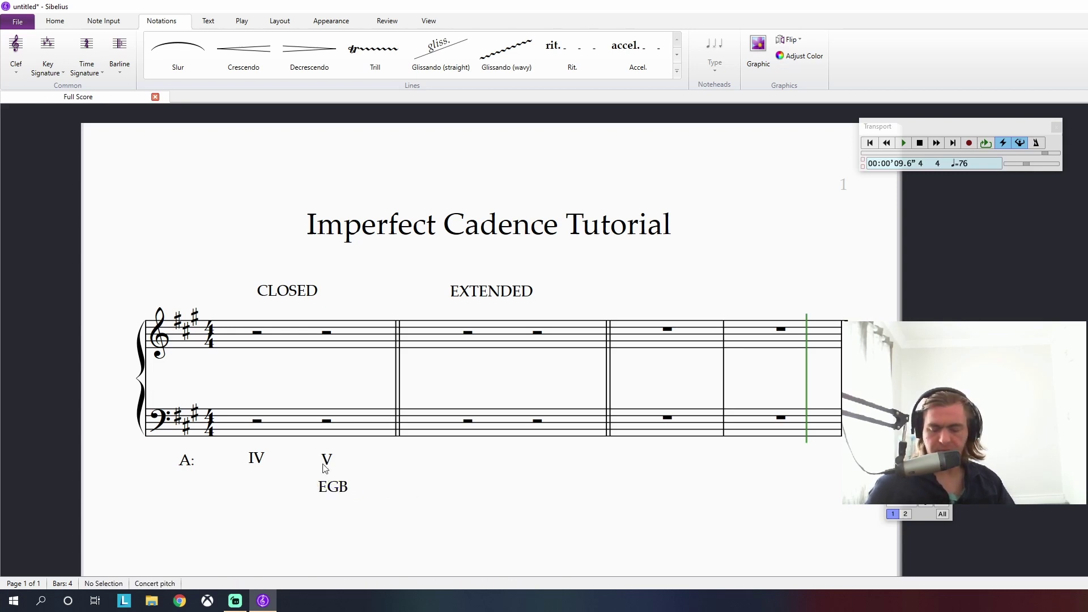
Add the text DFA and place it beneath the IV numeral in bar 1.
left_click(245, 488)
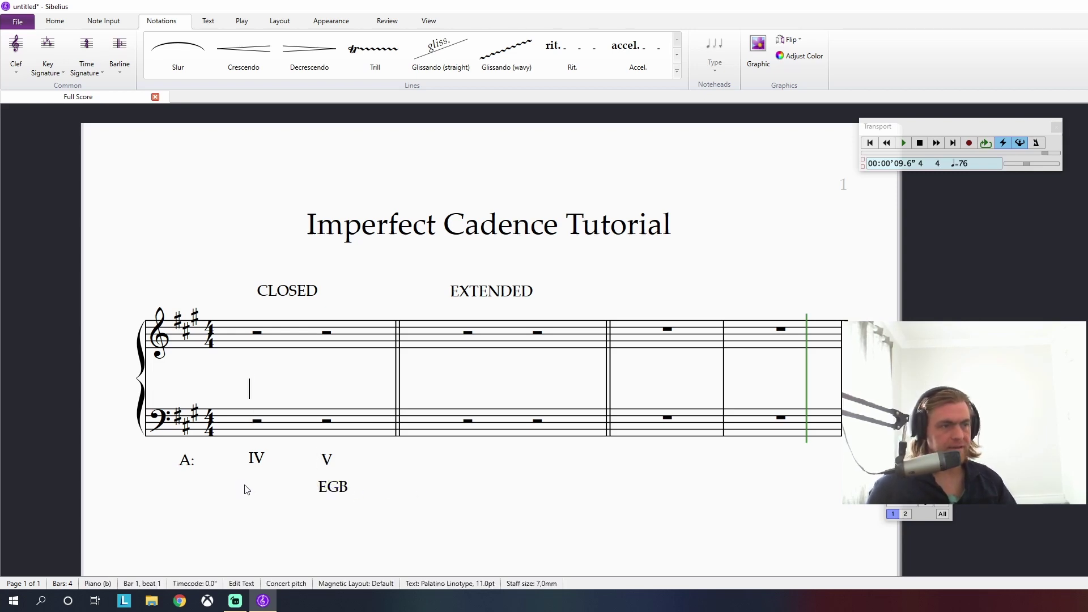
type("DFA")
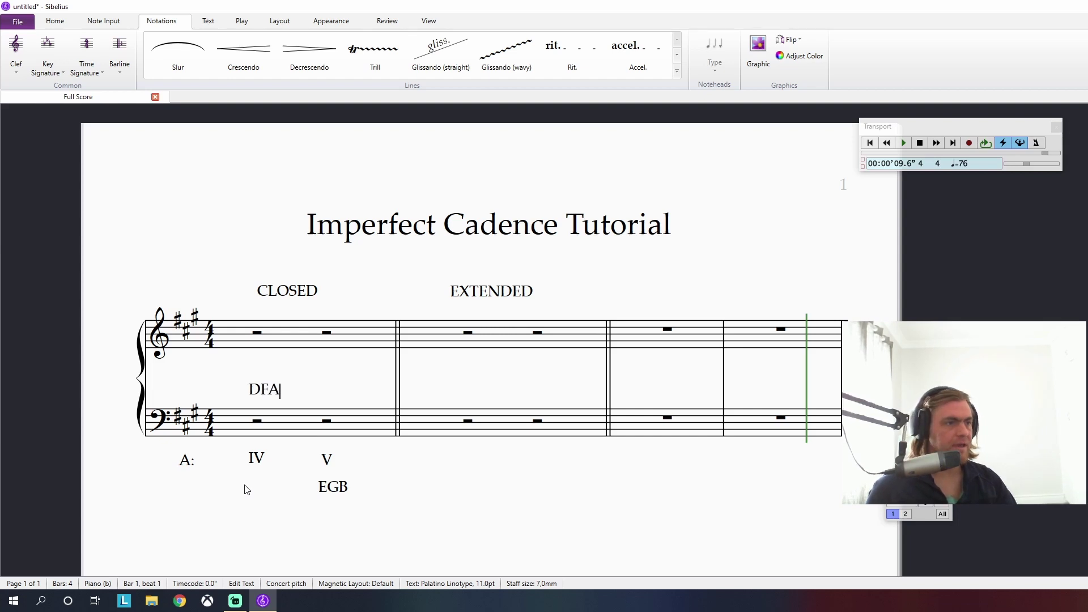
key("Escape")
key("Escape")
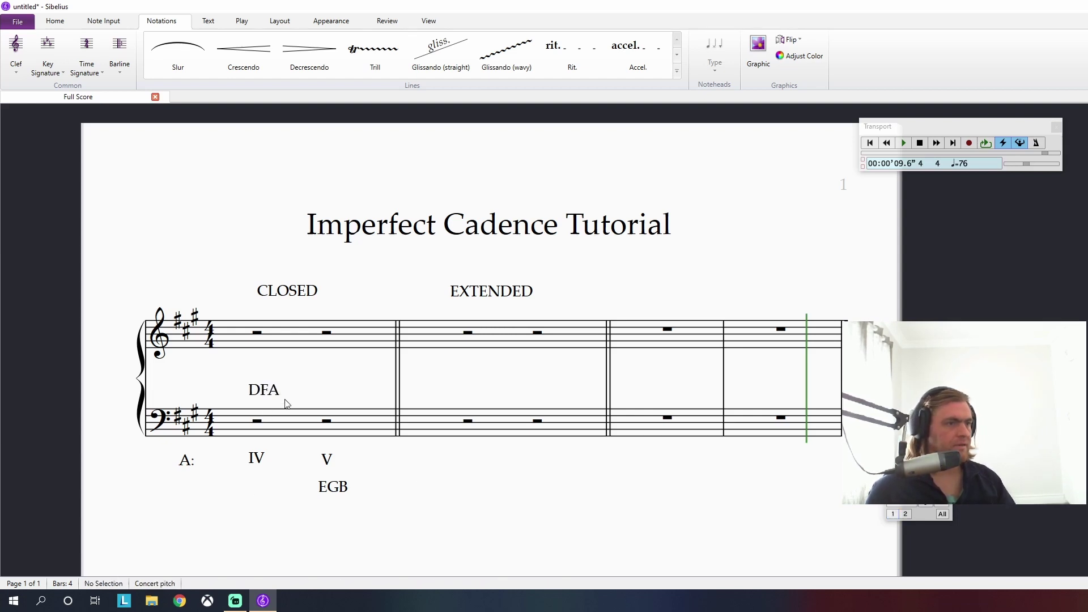
left_click_drag(270, 391, 262, 493)
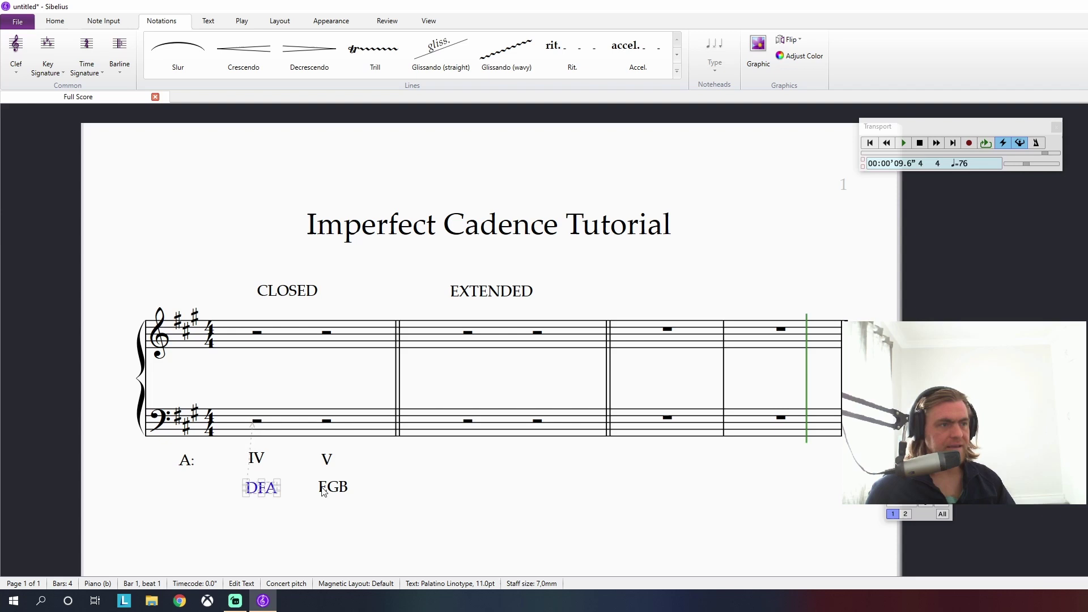
left_click(269, 502)
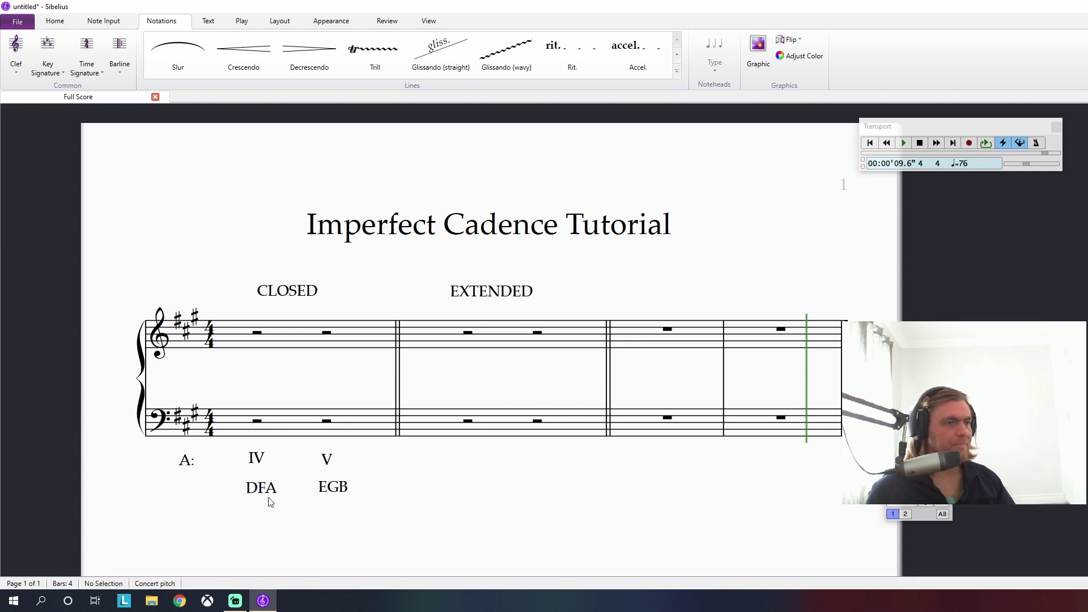
mouse_move(264, 488)
left_mouse_down()
mouse_move(250, 488)
mouse_move(259, 488)
left_mouse_up()
left_click(459, 503)
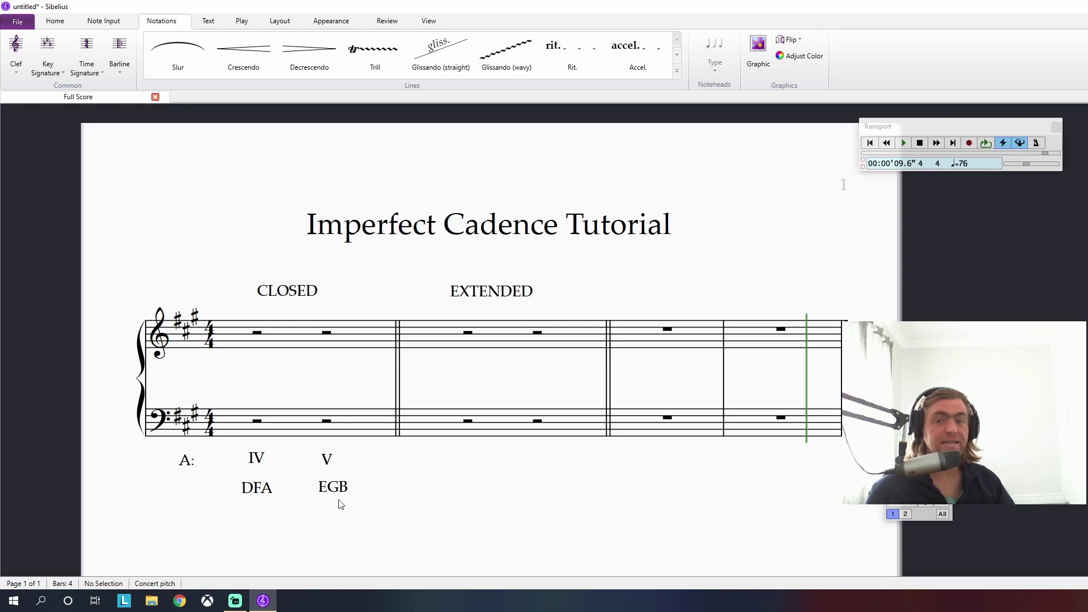
Enter the bar 1 IV chord as half notes: D3, D4 in the bass, F#4, A4 in the treble.
left_click(258, 421)
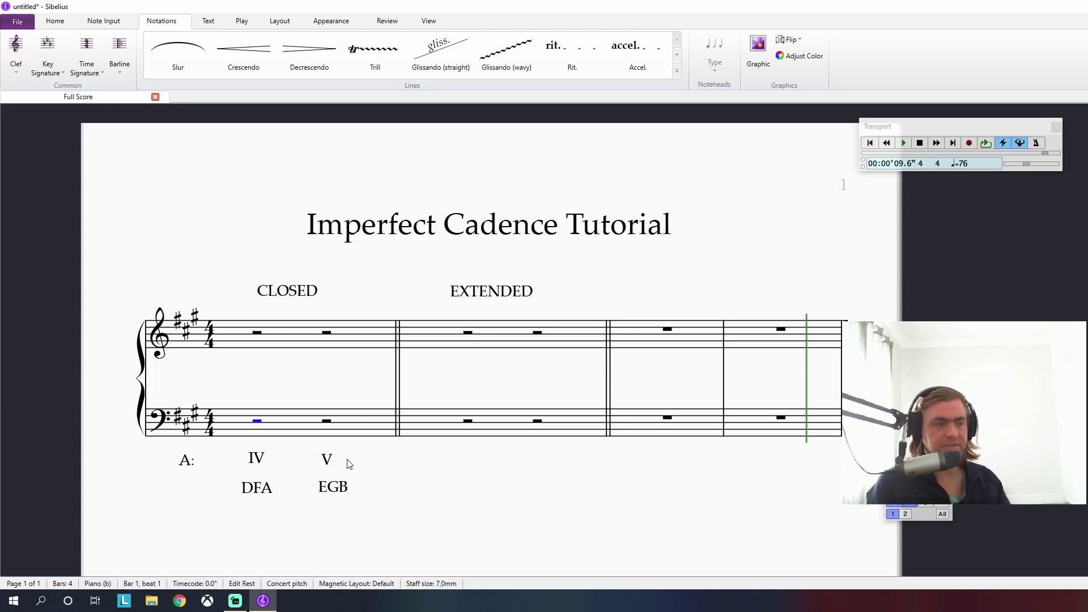
key("n")
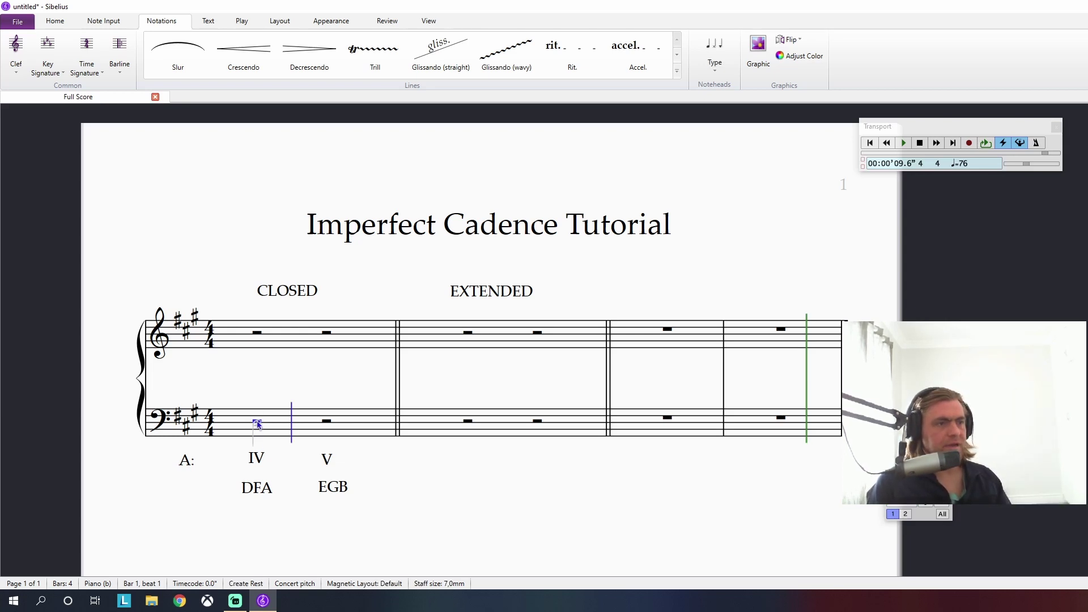
left_click(257, 423)
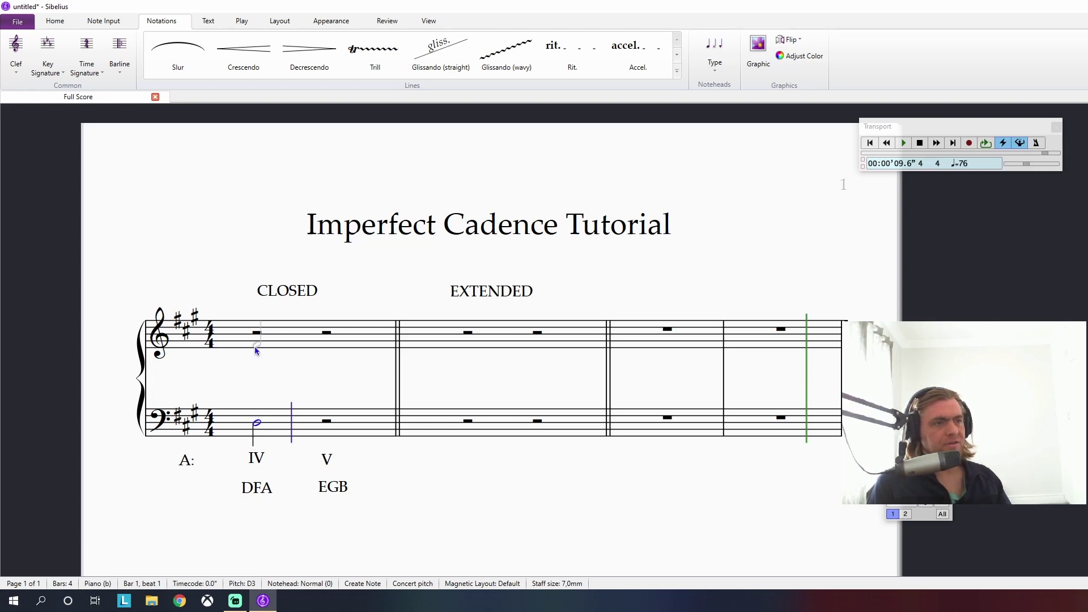
left_click(258, 399)
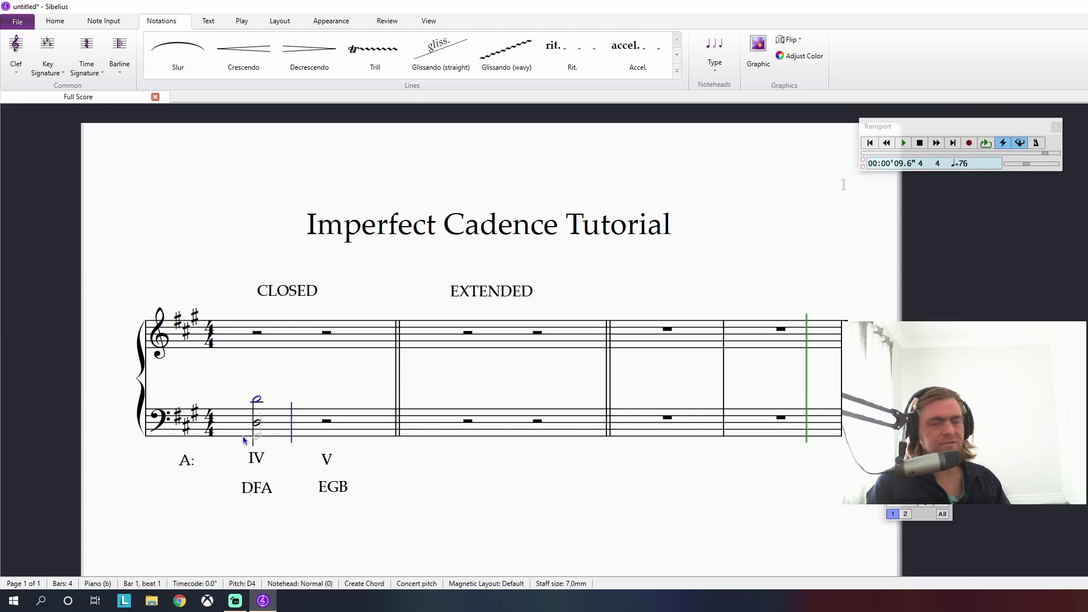
left_click(258, 345)
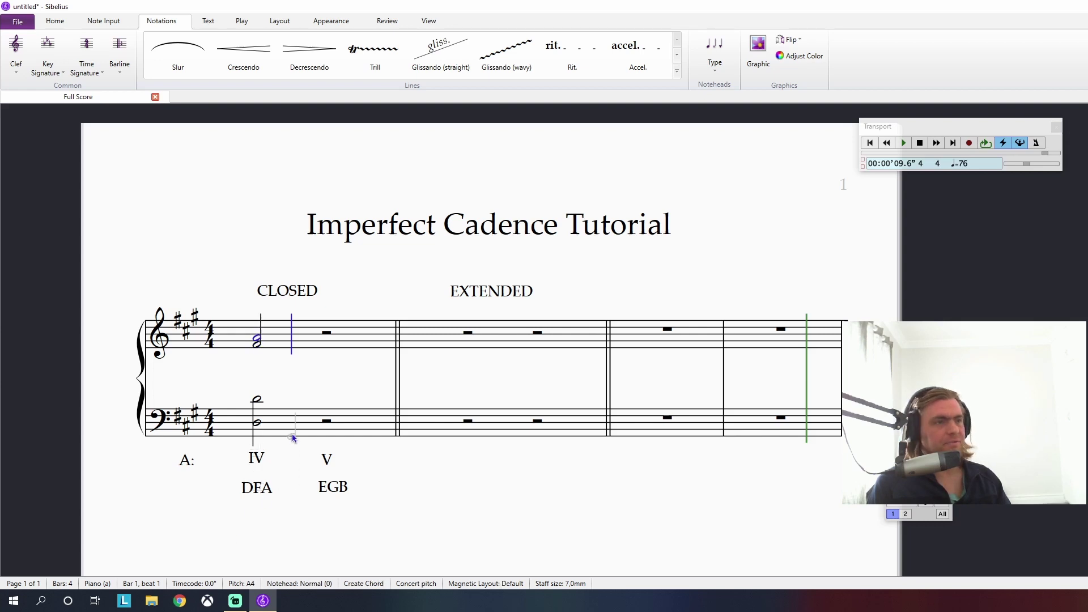
key("3")
key("Escape")
key("Escape")
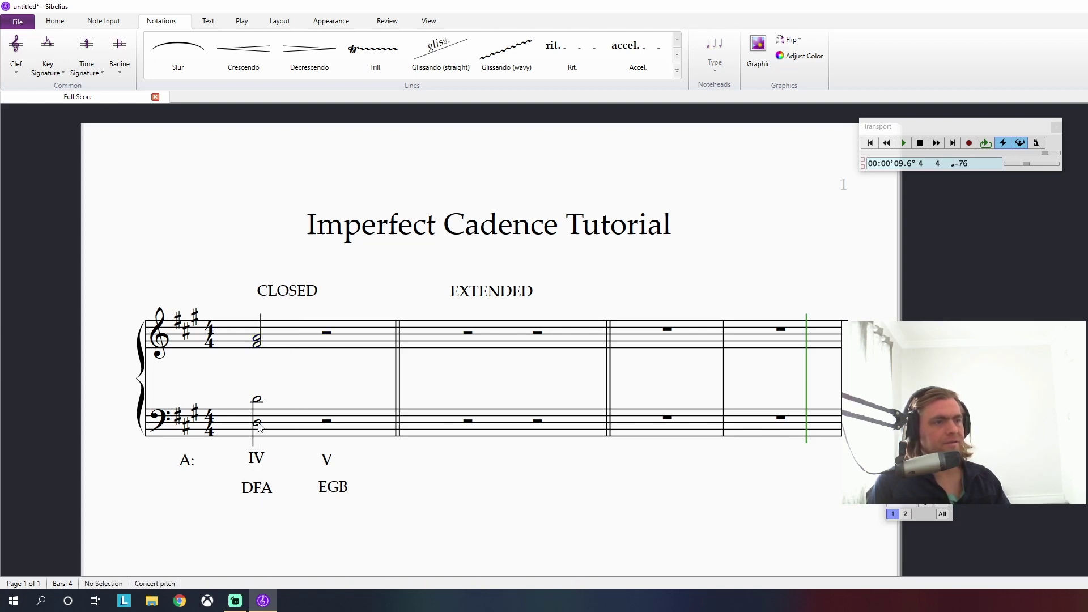
Move the IV chord's lower bass note D3 into voice 2.
left_click(258, 424)
right_click(257, 424)
mouse_move(313, 482)
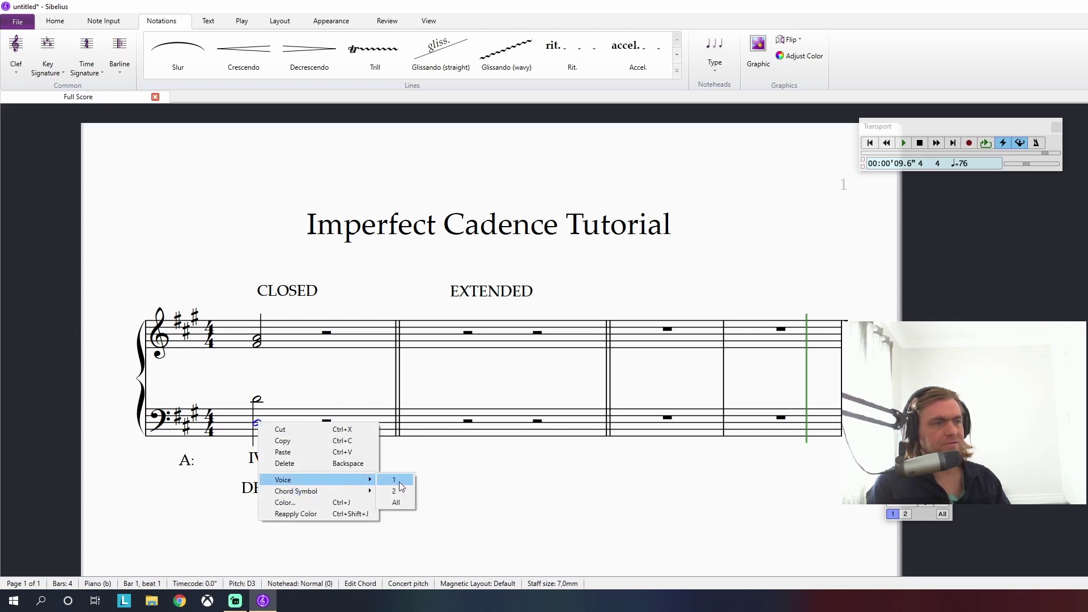
left_click(396, 490)
left_click(498, 501)
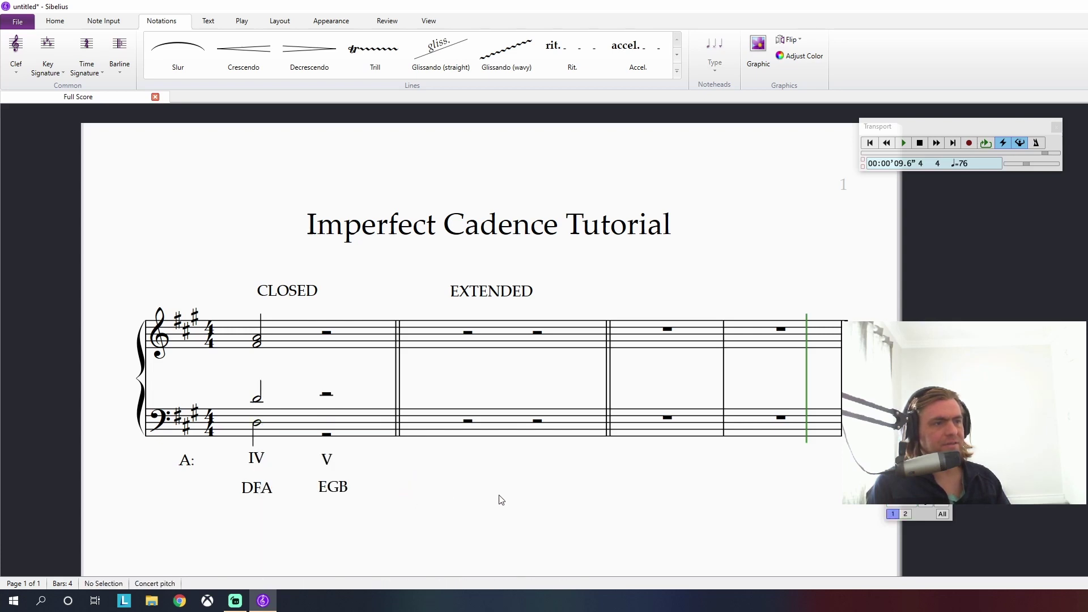
Move the IV chord's treble F#4 into voice 2.
left_click(262, 344)
right_click(262, 343)
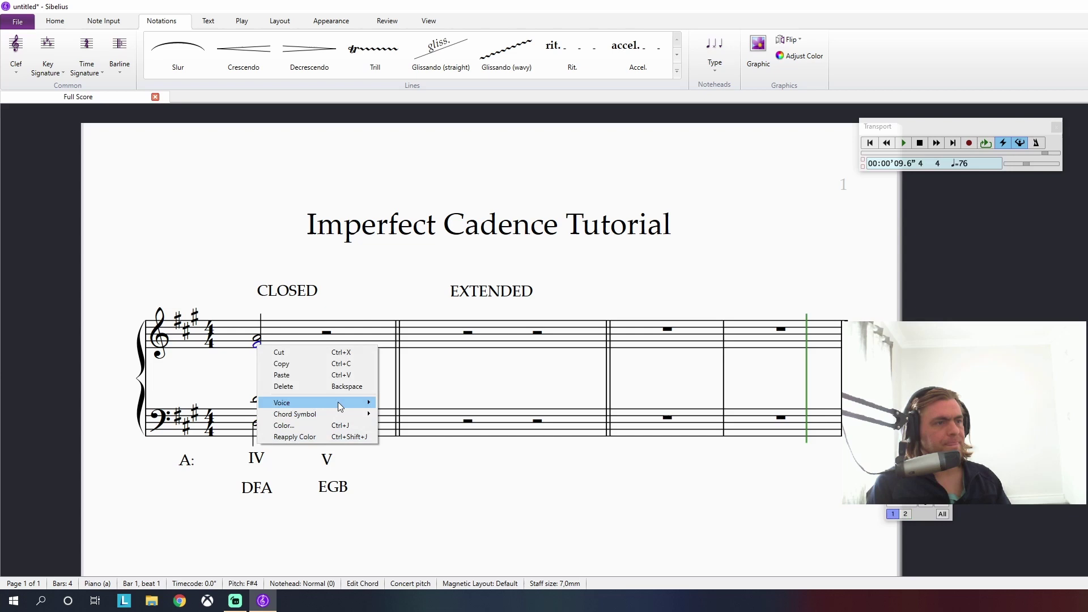
mouse_move(339, 406)
left_click(393, 414)
left_click(479, 517)
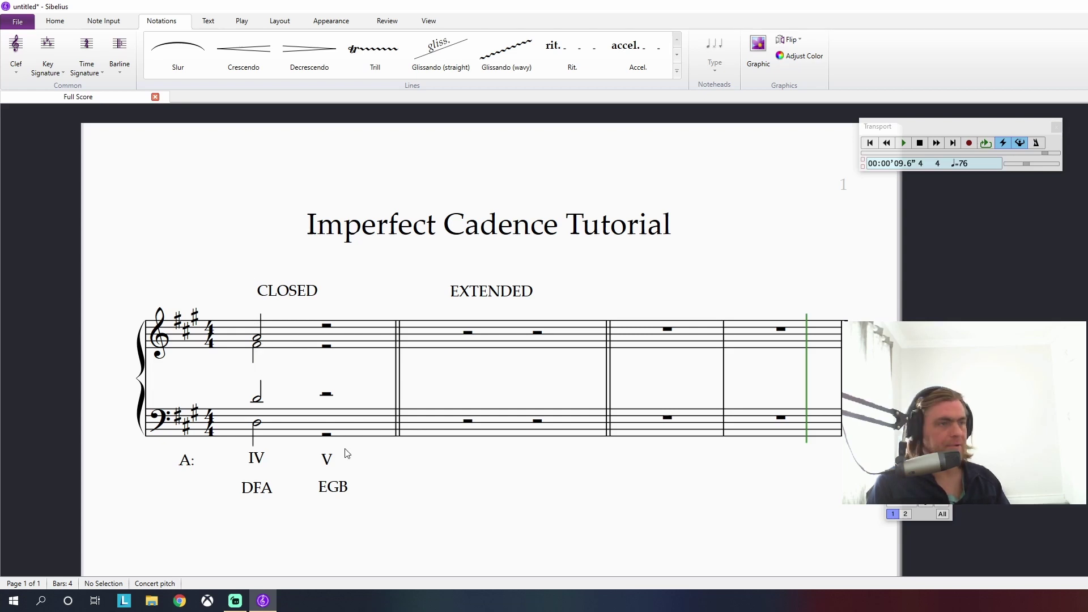
Enter half notes E3 and B3 in the bass and E4 and G#4 in the treble on beat 3.
left_click(326, 435)
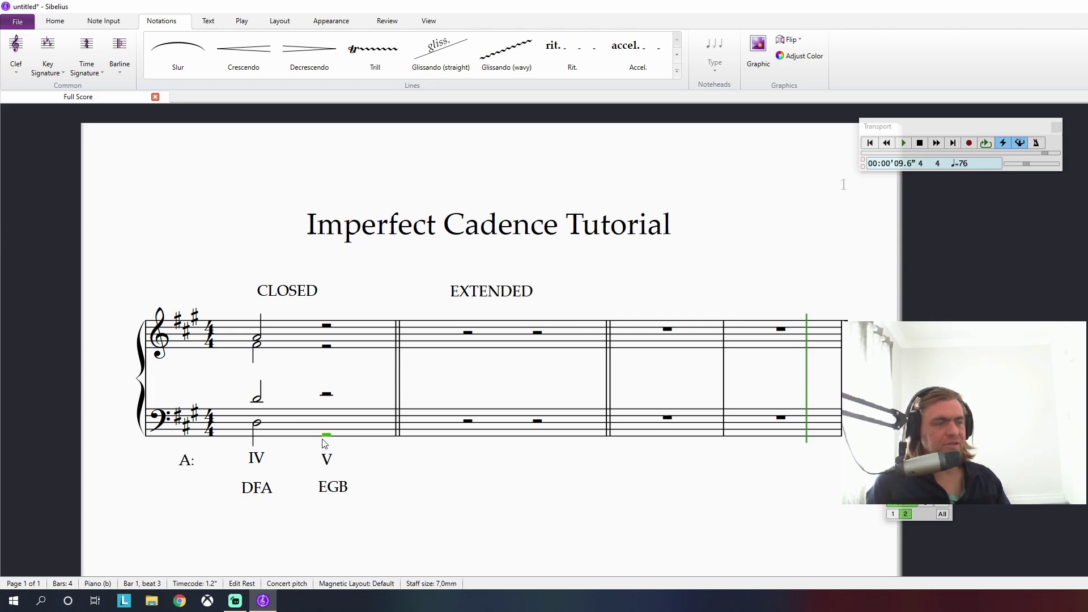
key("e")
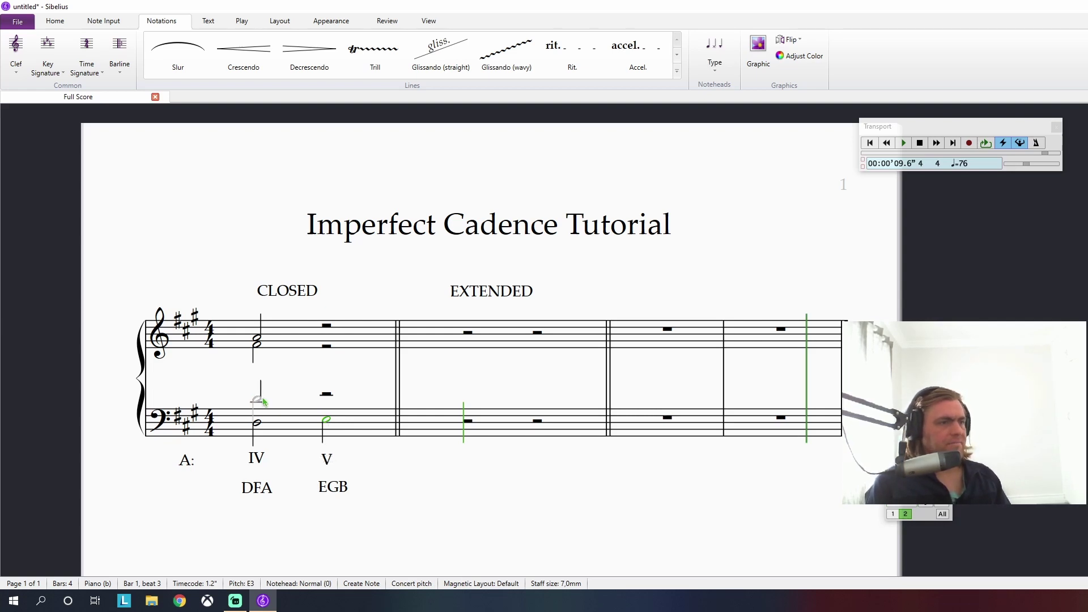
left_click(258, 400)
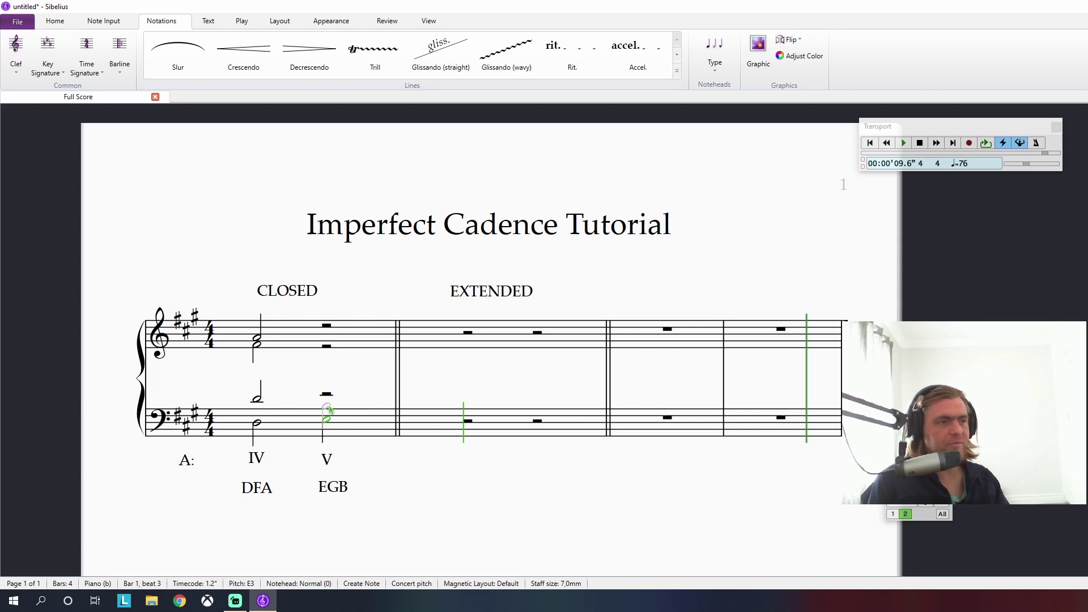
left_click(273, 402)
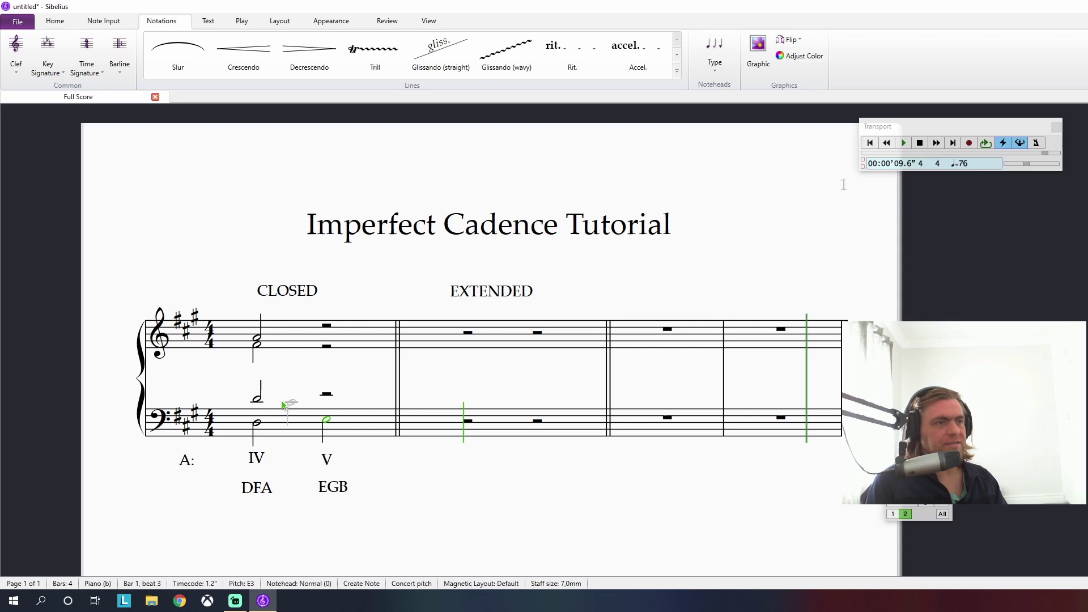
left_click(328, 407)
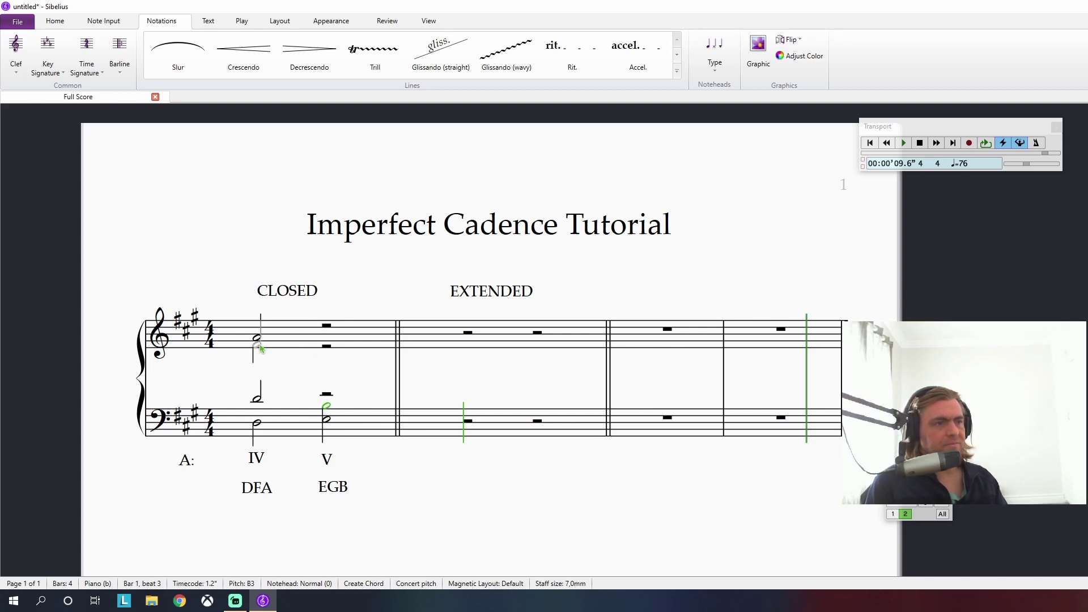
left_click(319, 349)
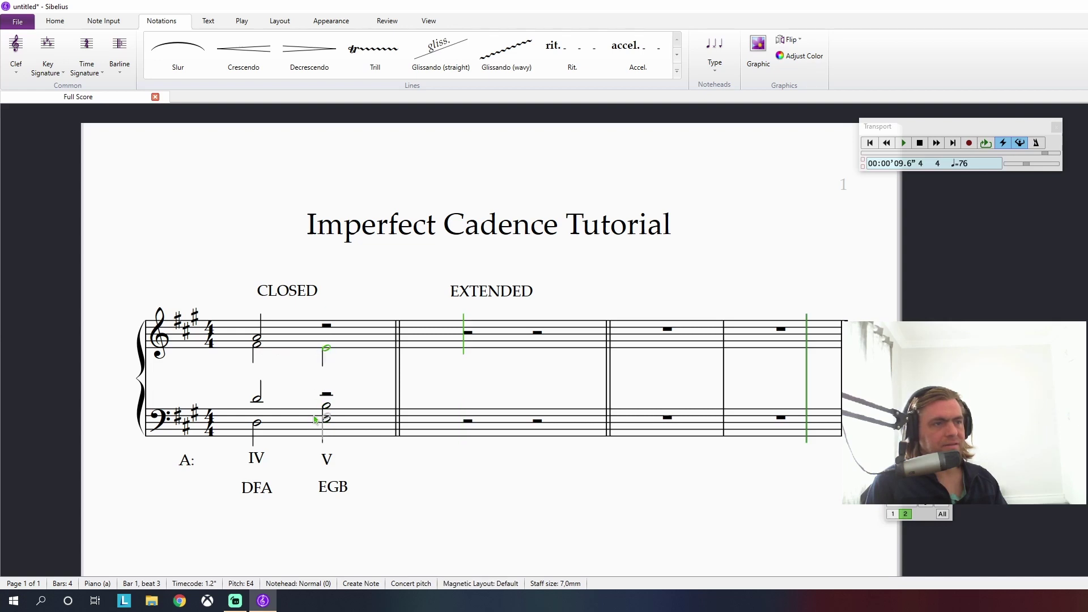
left_click(327, 342)
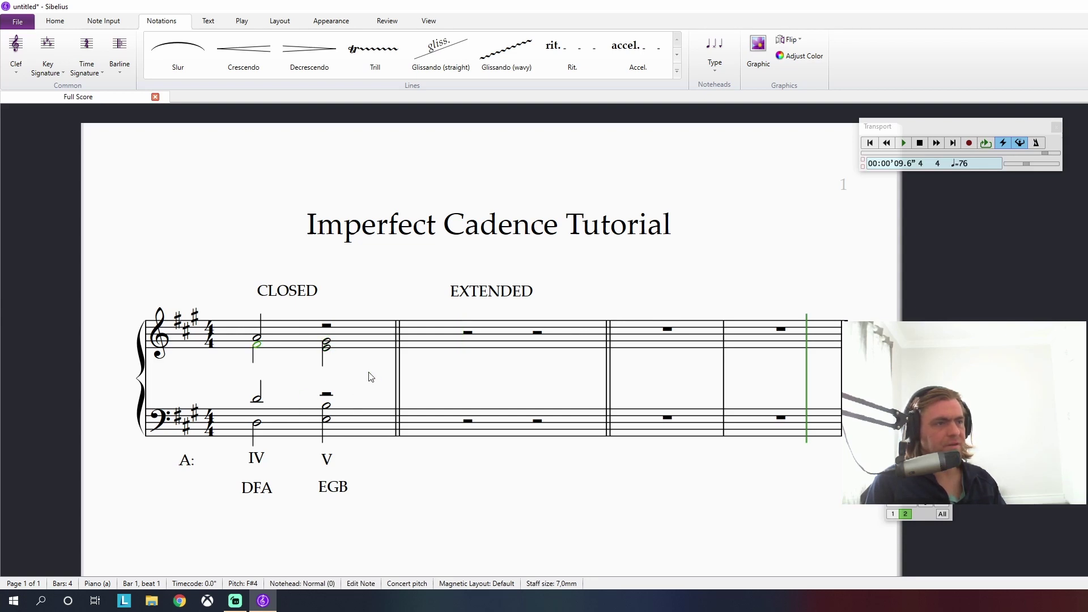
Put the V chord's E4 in voice 2 and replace G#4 with a voice-1 G half note.
key("Escape")
left_click(326, 342)
left_click(326, 349)
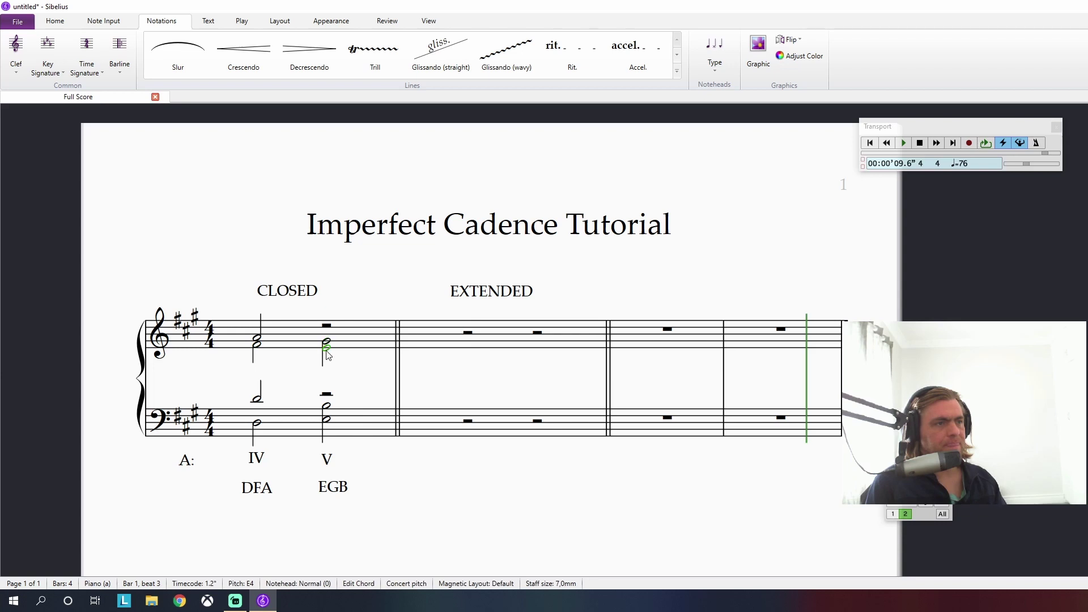
right_click(327, 350)
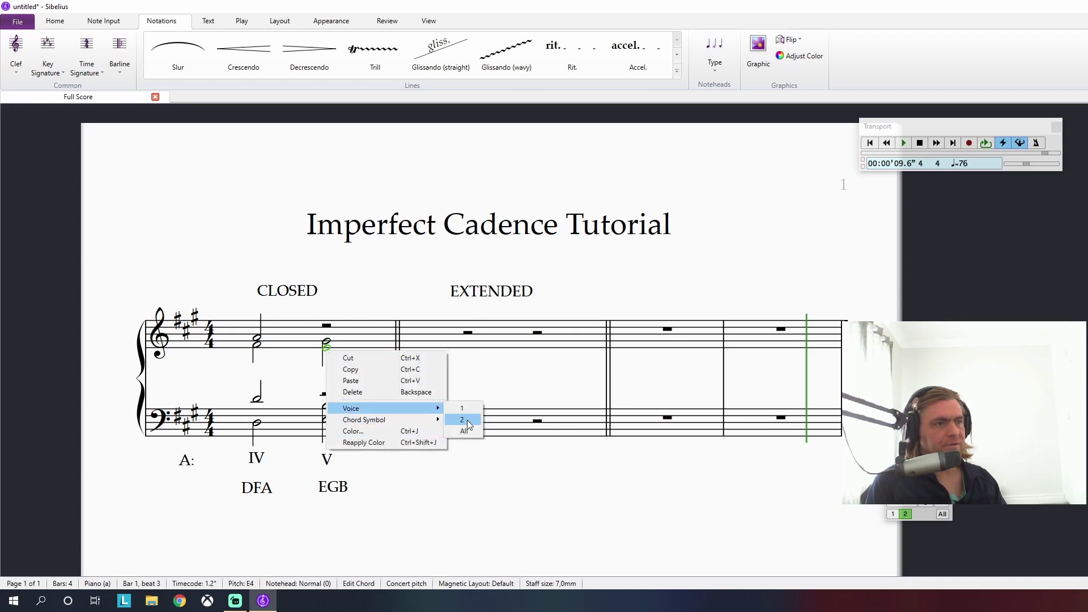
left_click(461, 420)
left_click(351, 367)
left_click(327, 343)
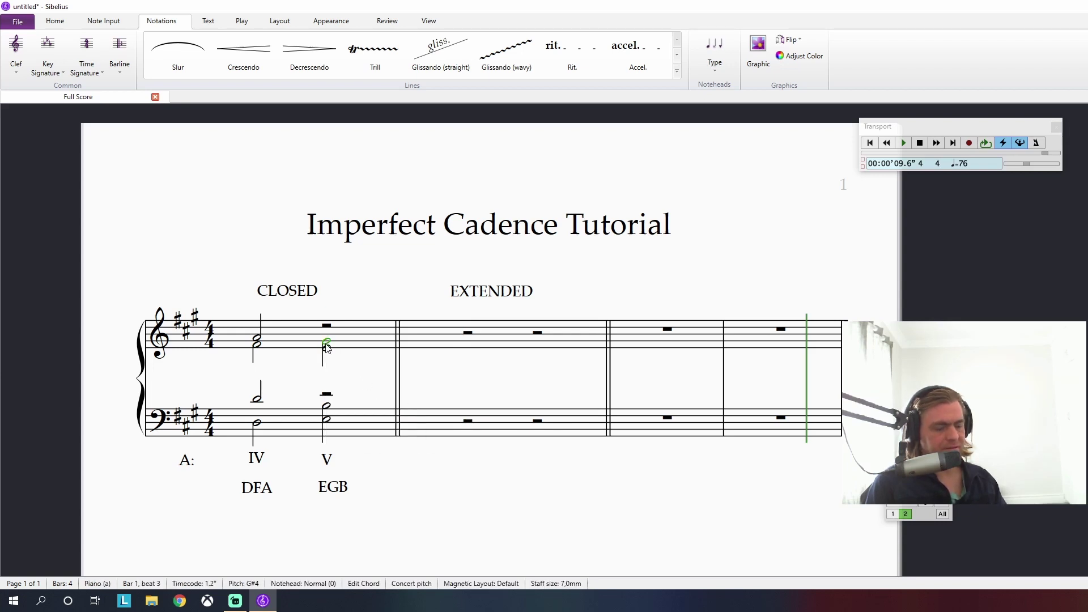
key("Delete")
left_click(326, 328)
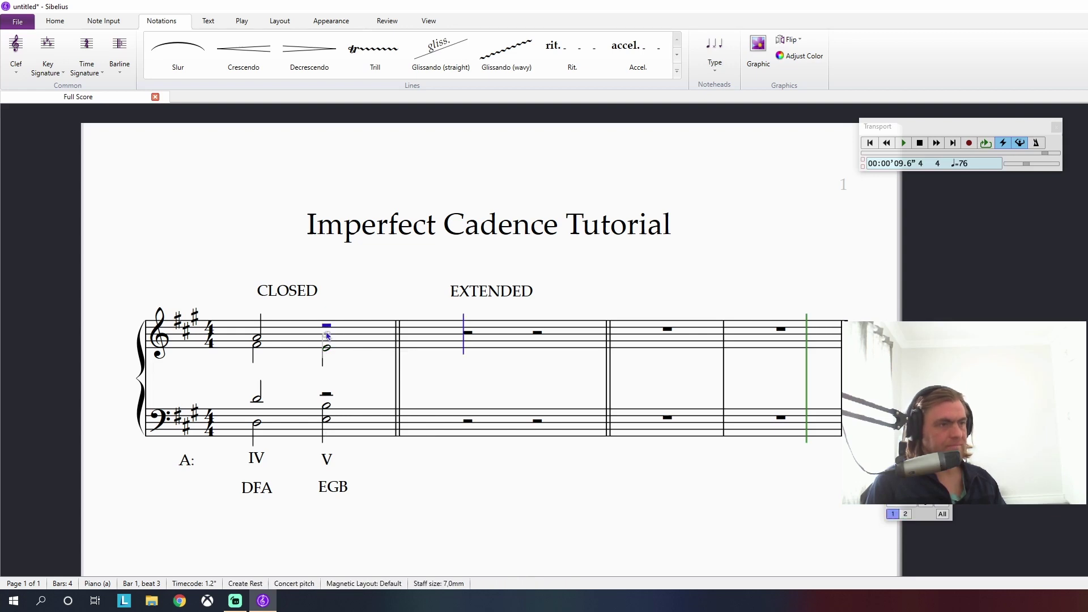
key("g")
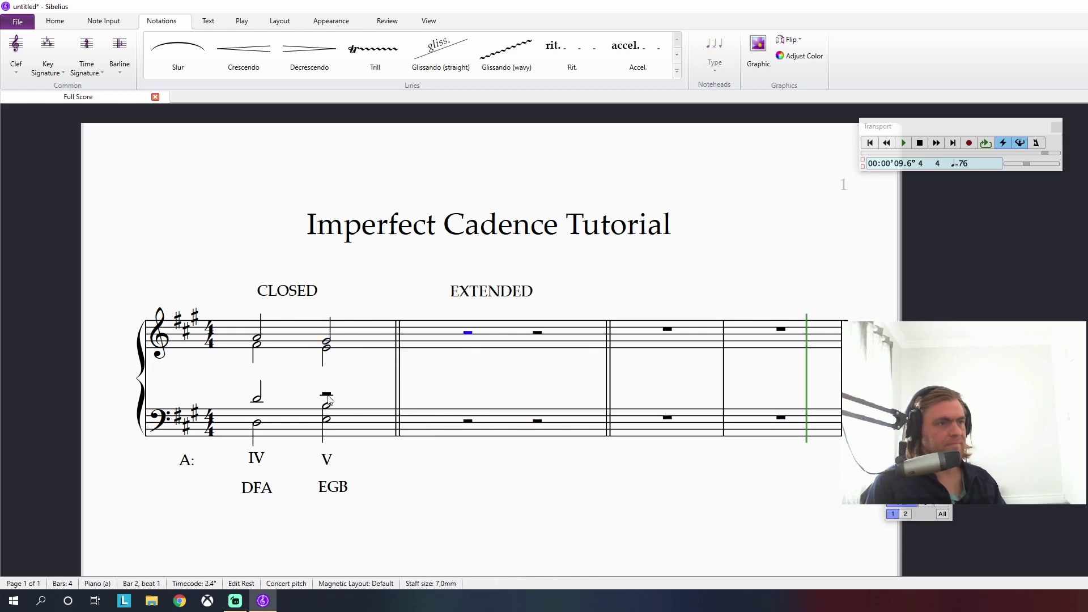
Replace the bass B3 with a voice-1 B3 half note on beat 3.
left_click(327, 404)
key("Delete")
left_click(327, 396)
key("b")
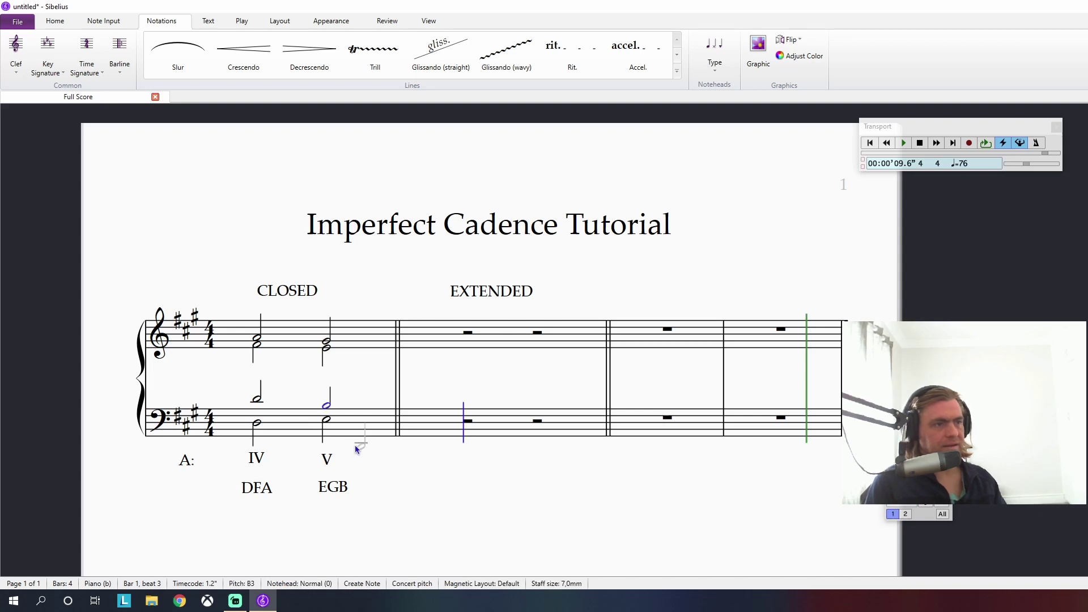
key("Escape")
key("Escape")
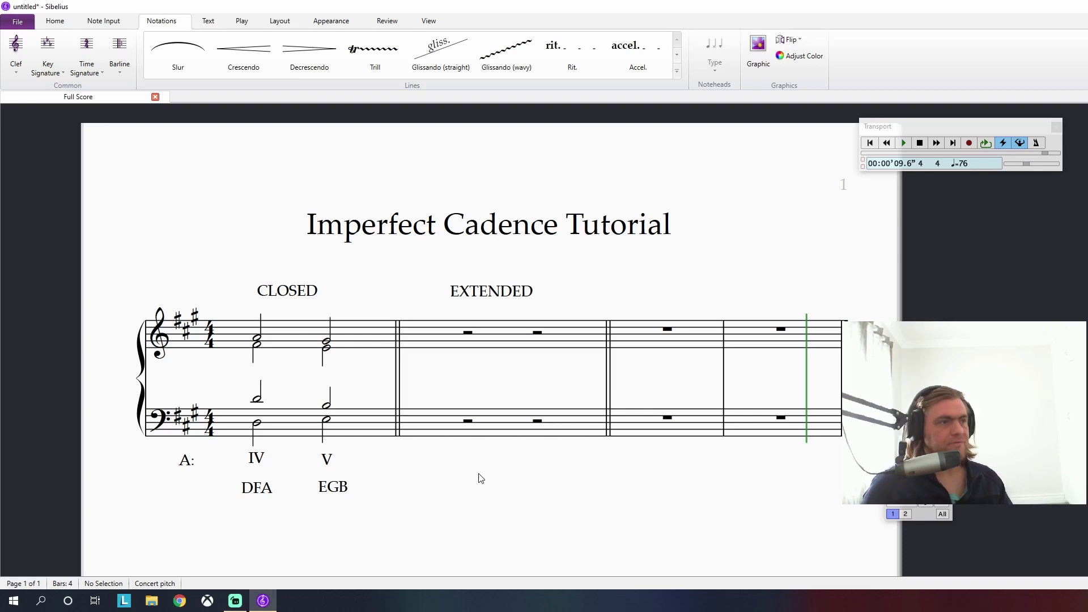
Create the text labels IV and V in bar 2.
left_click(461, 387)
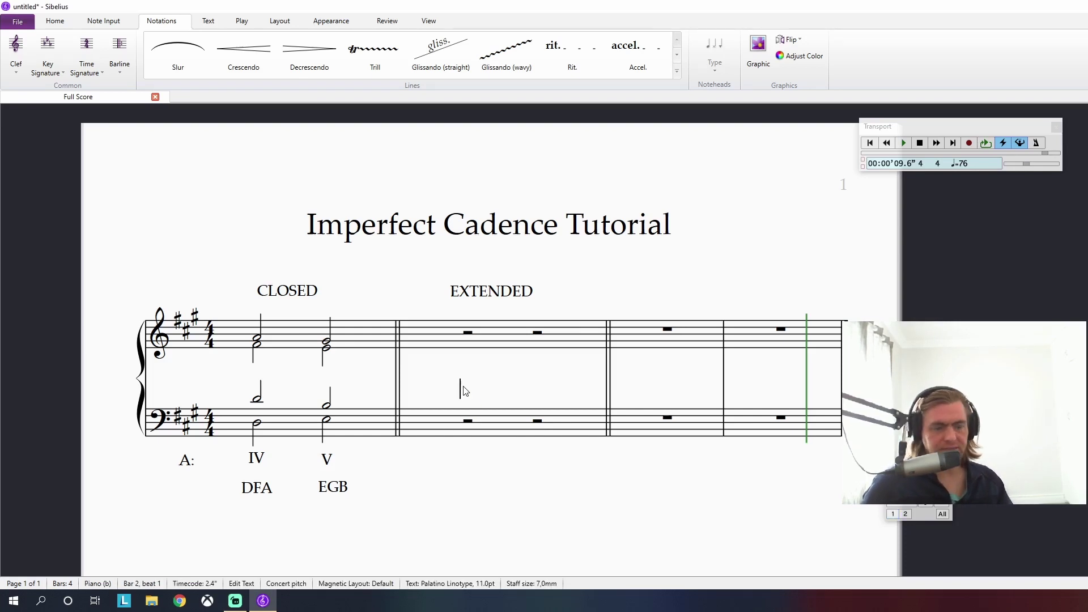
type("IV")
key("Escape")
key("Escape")
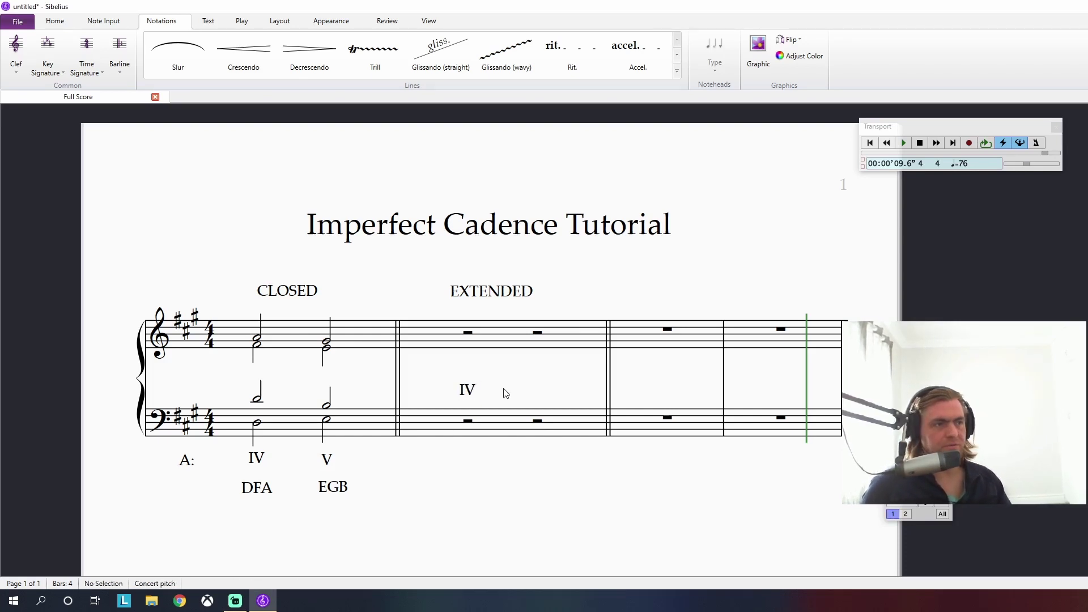
left_click(549, 387)
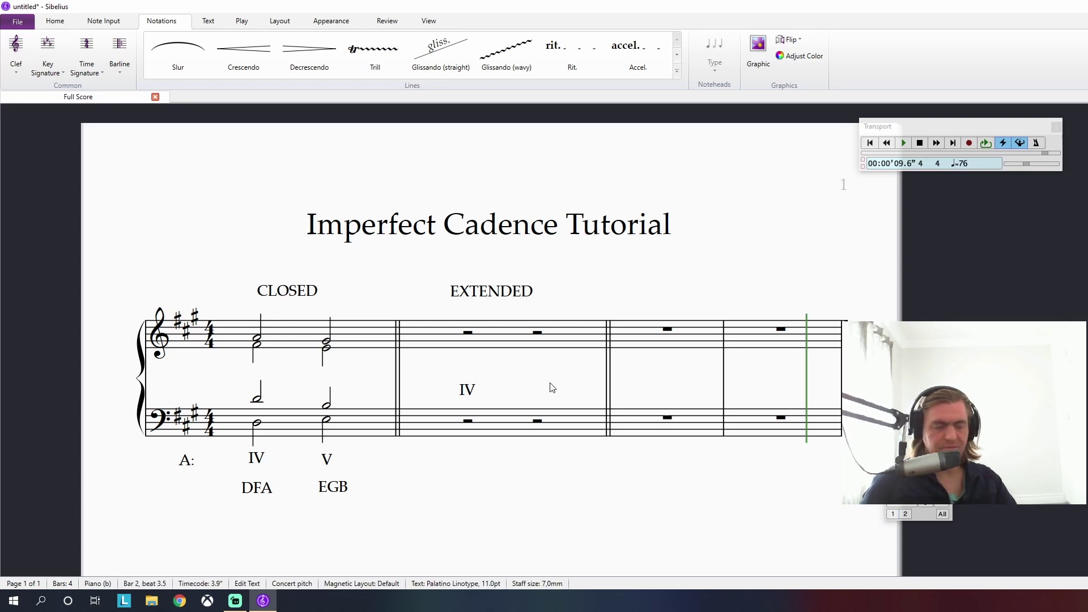
type("V")
key("Escape")
Drag the IV and V labels down beneath the bass staff.
left_click_drag(472, 388, 476, 458)
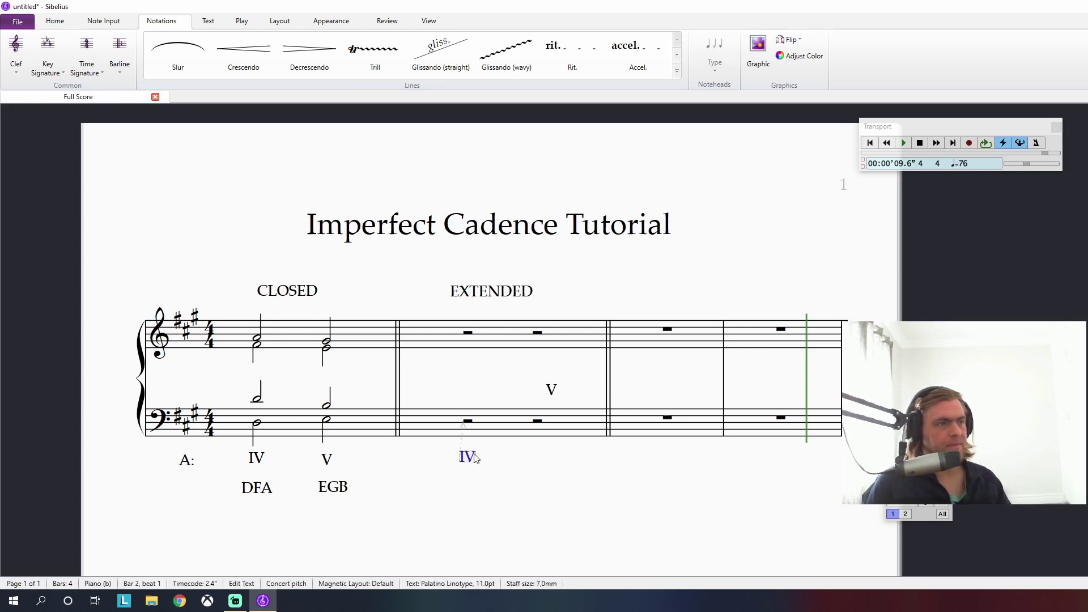
key("Escape")
left_click_drag(554, 389, 539, 459)
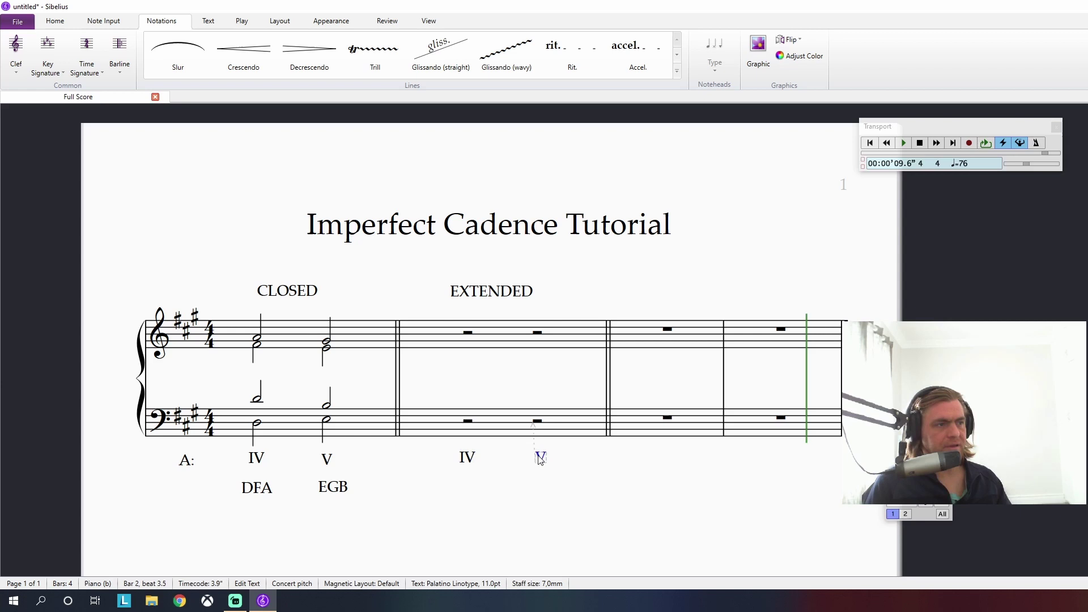
key("Escape")
left_click(471, 460)
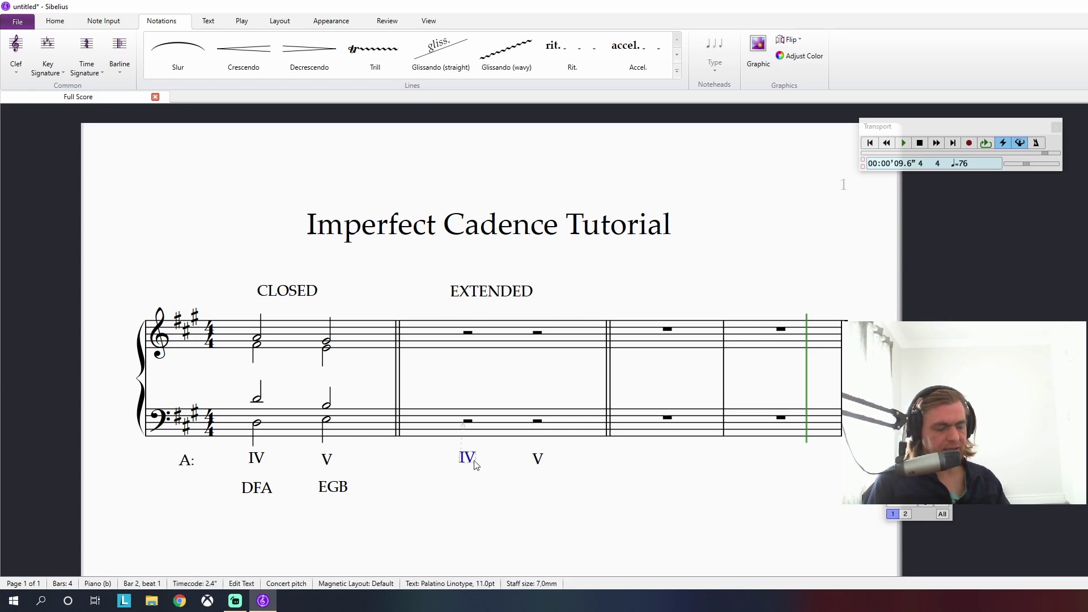
Enter bar 2's IV chord: D3, A3 in the bass, F#4 plus an upper note in the treble.
left_click(468, 424)
key("d")
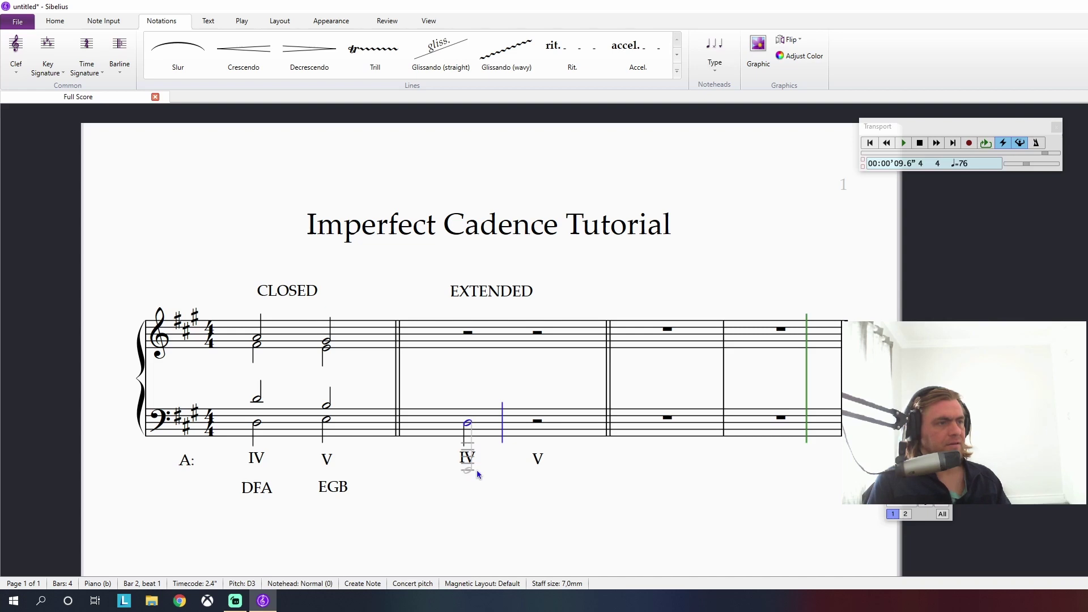
left_click(469, 409)
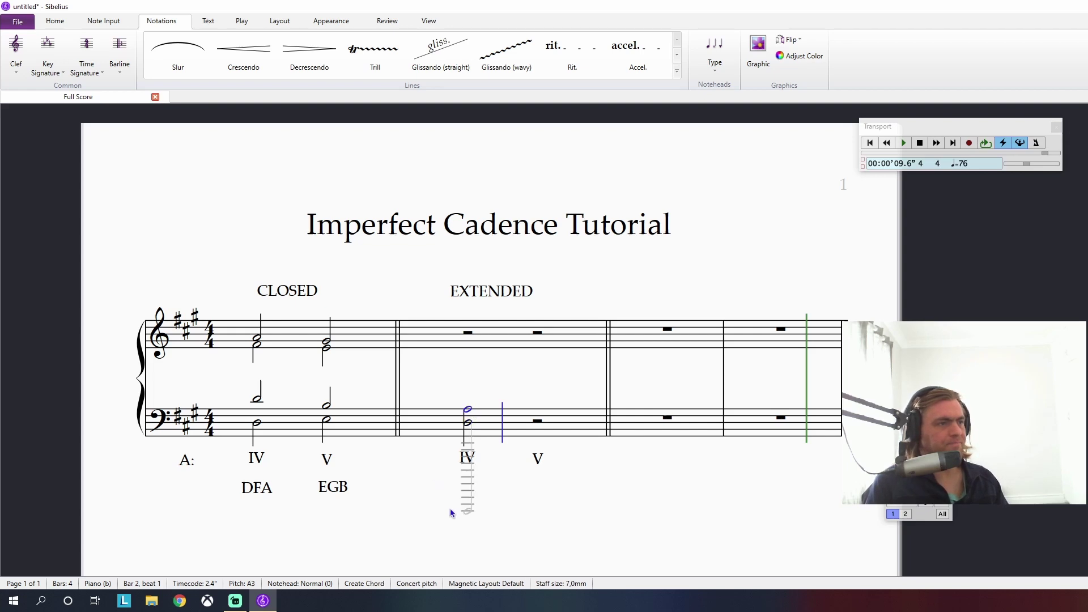
left_click(471, 343)
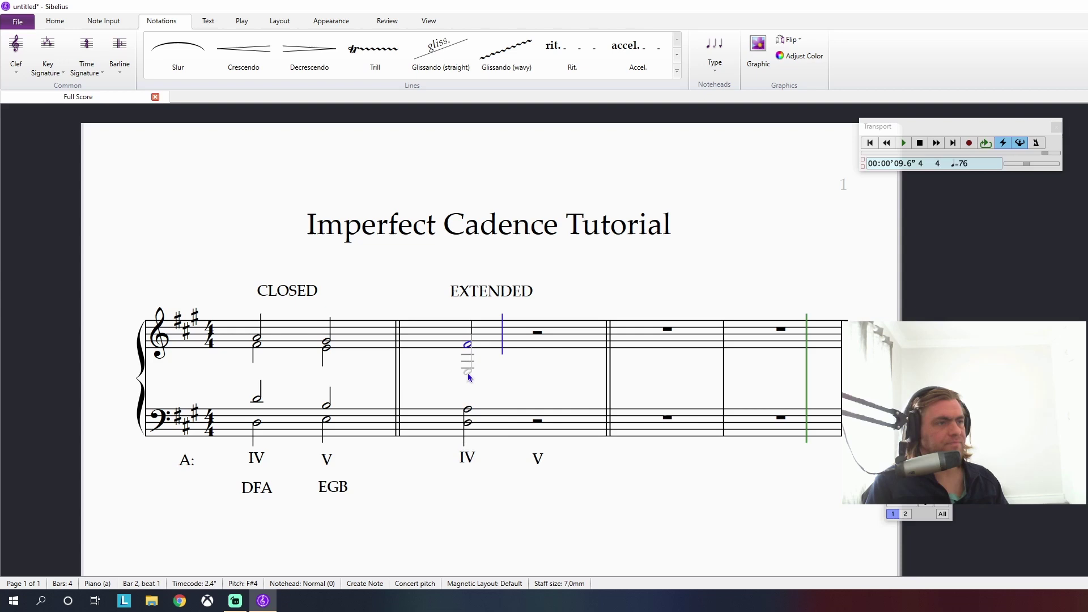
left_click(474, 331)
key("Escape")
key("Escape")
left_click(468, 411)
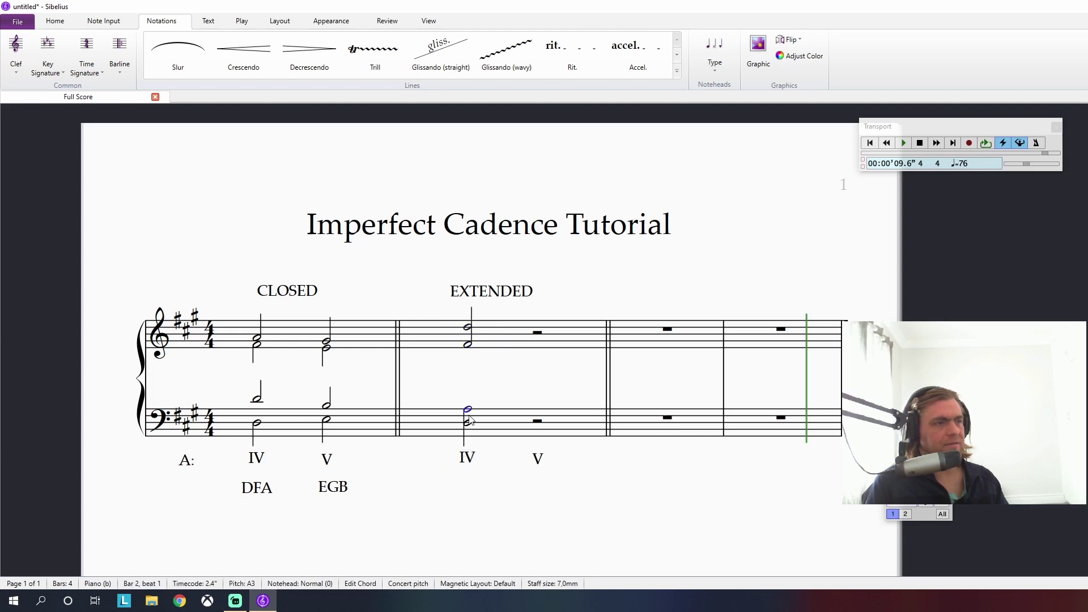
Move bar 2's lower bass note D3 and lower treble note into voice 2.
right_click(468, 423)
mouse_move(546, 486)
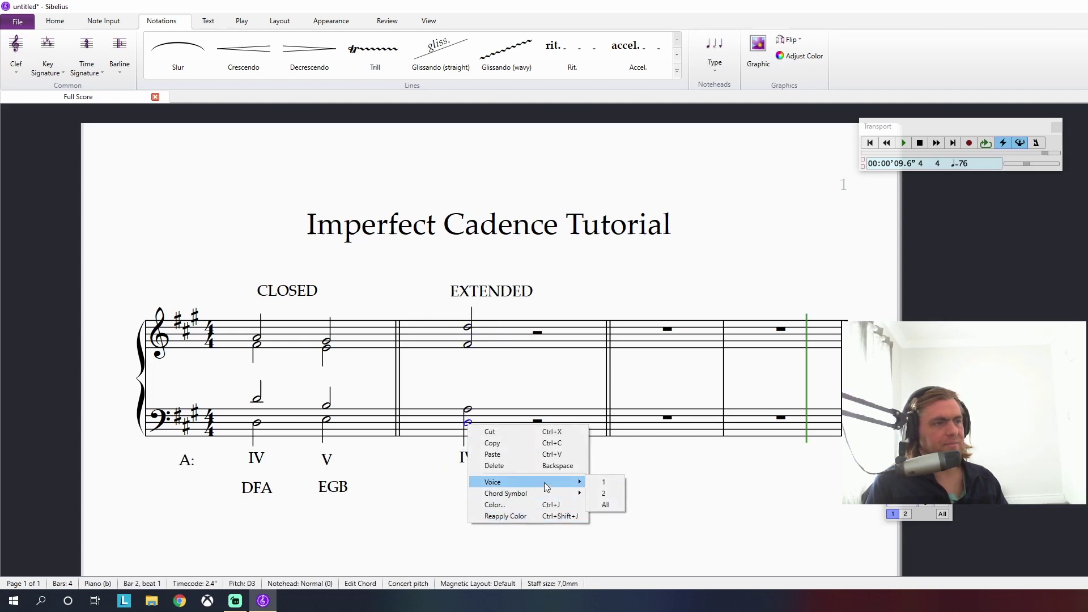
left_click(603, 492)
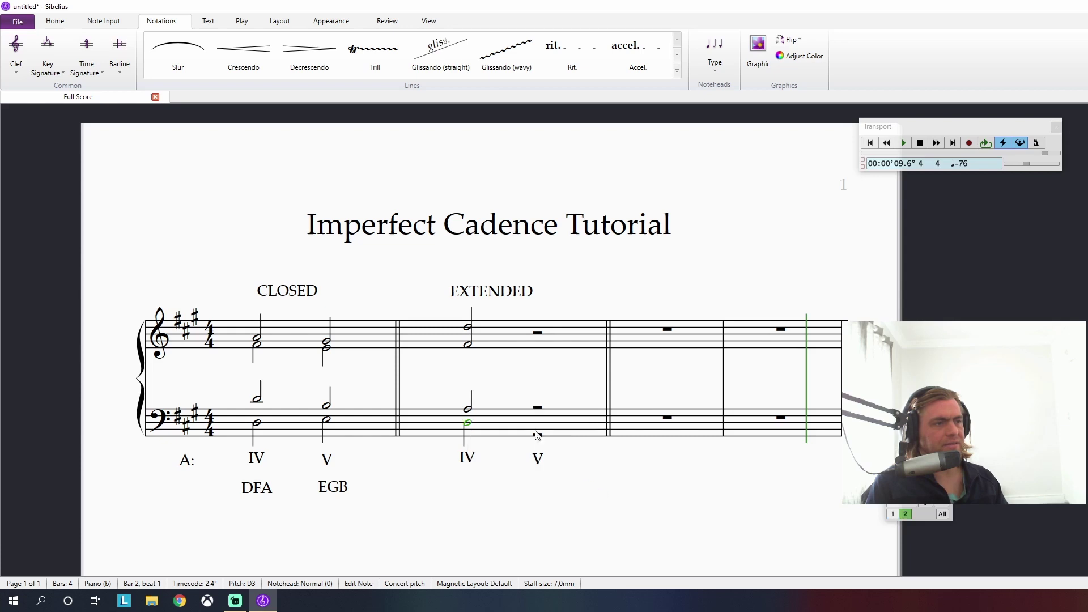
left_click(468, 346)
right_click(468, 346)
mouse_move(492, 398)
left_click(601, 418)
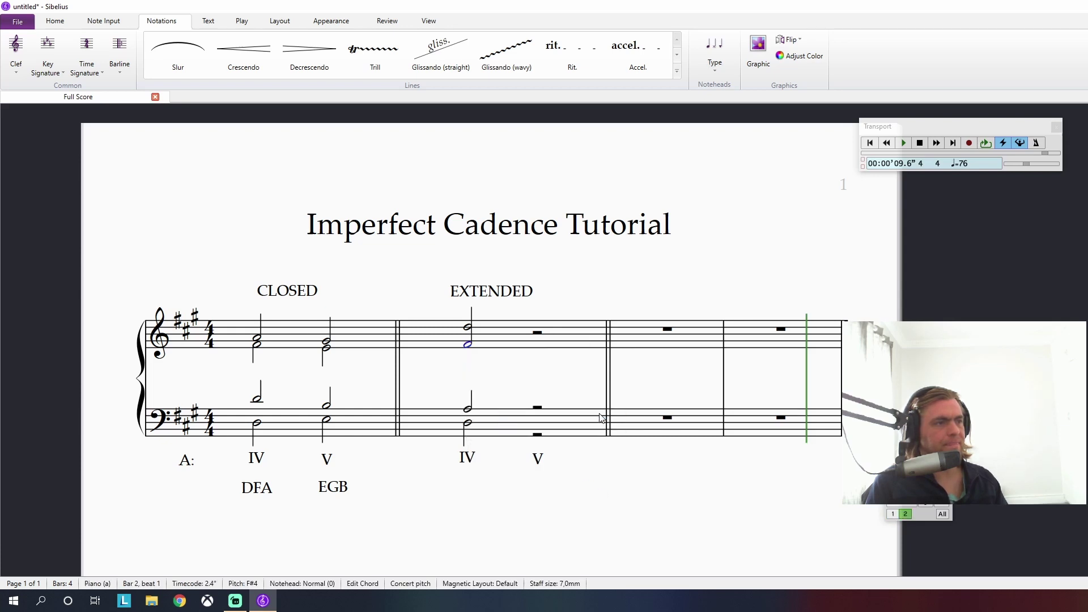
key("Escape")
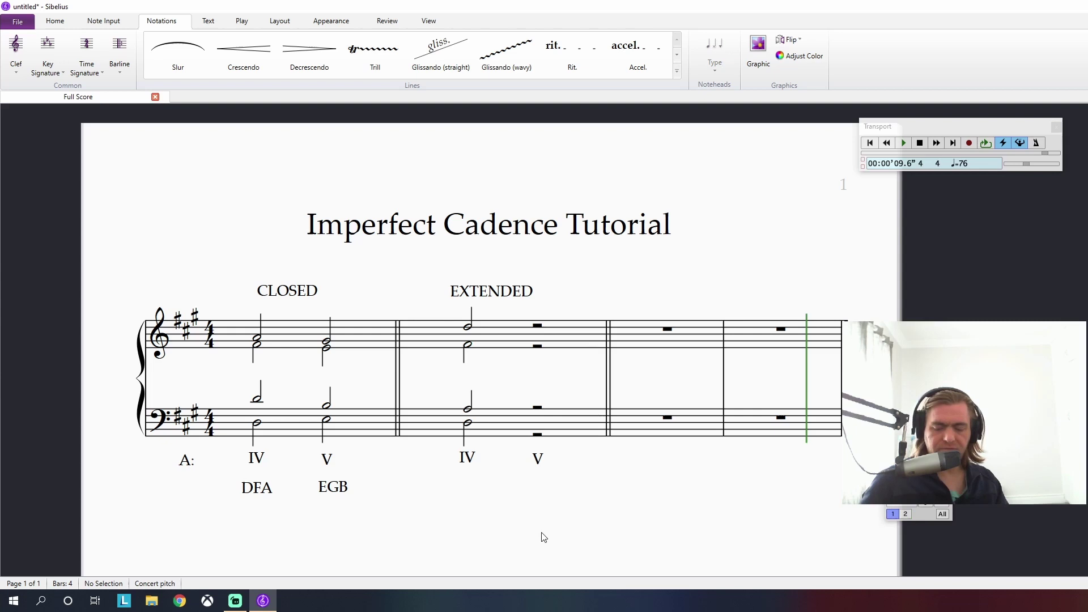
Enter the bass half notes of bar 2's V chord on beat 3, including G#3.
left_click(537, 435)
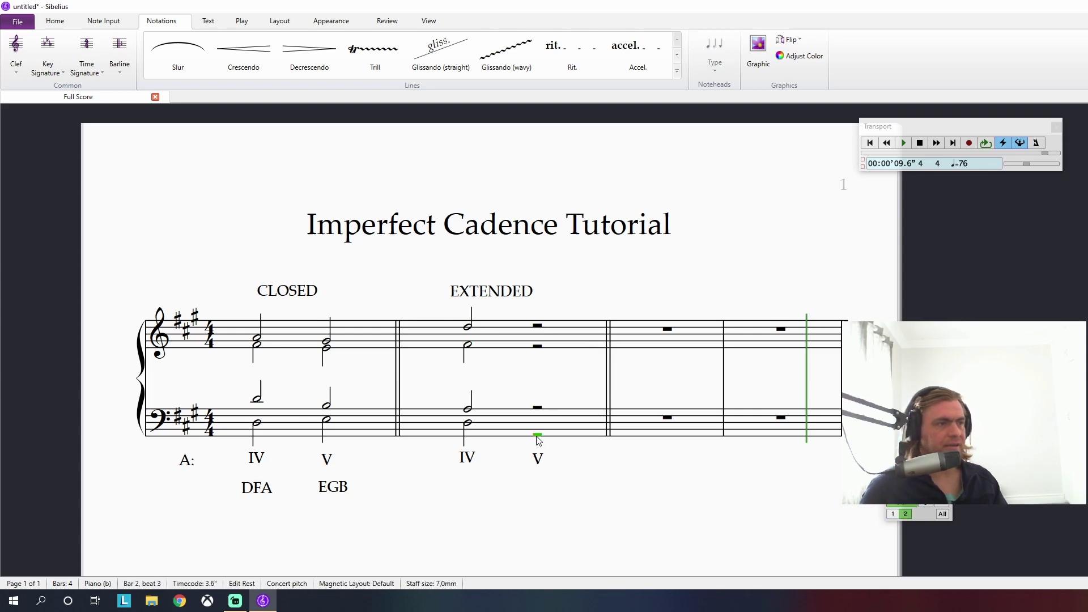
key("Escape")
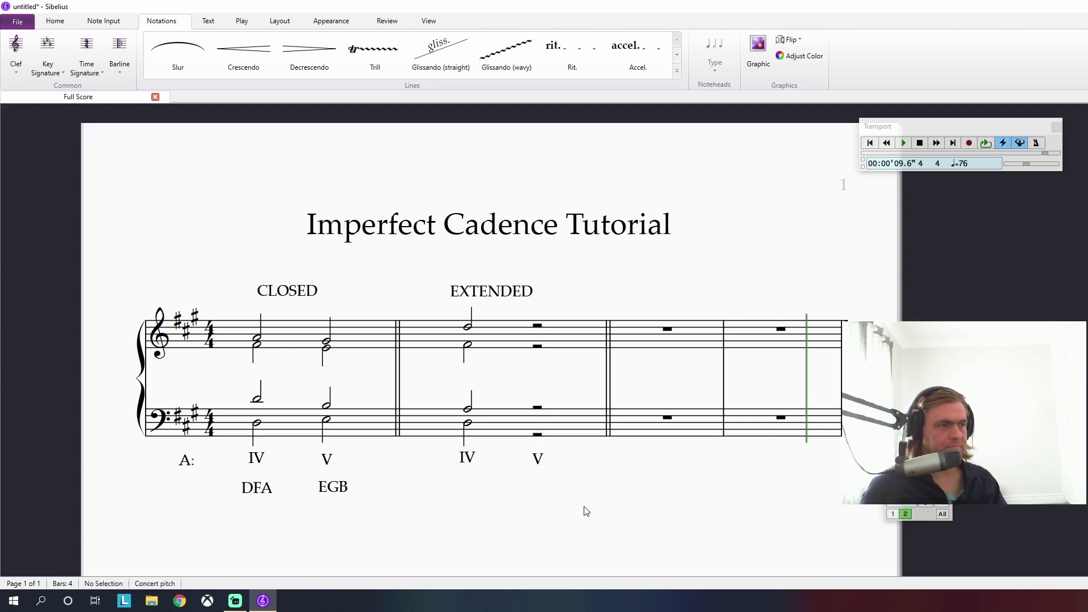
left_click(538, 435)
key("n")
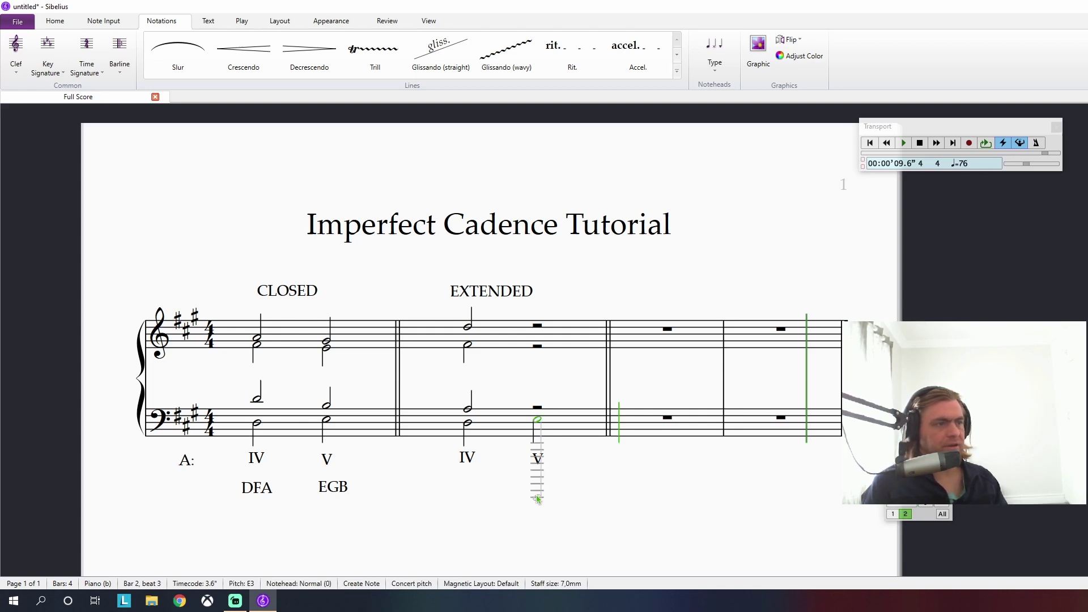
left_click(537, 408)
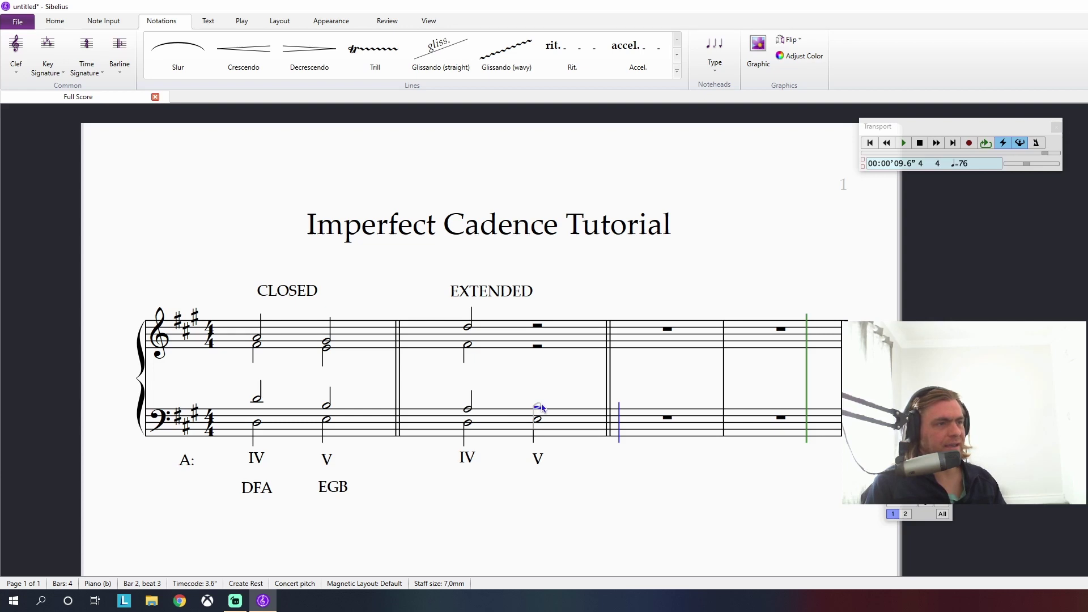
left_click(468, 409)
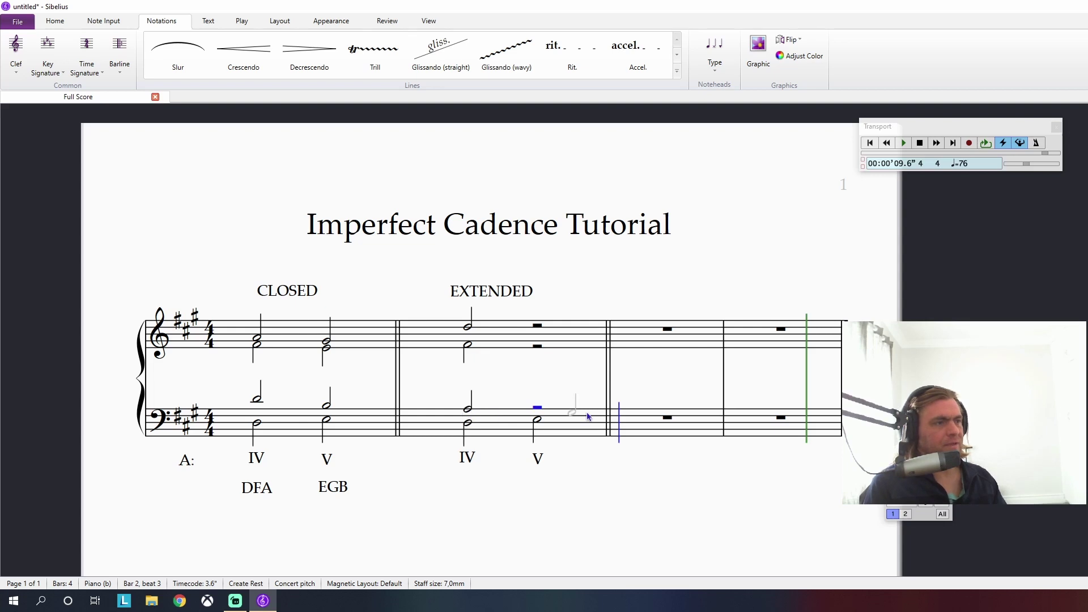
left_click(540, 423)
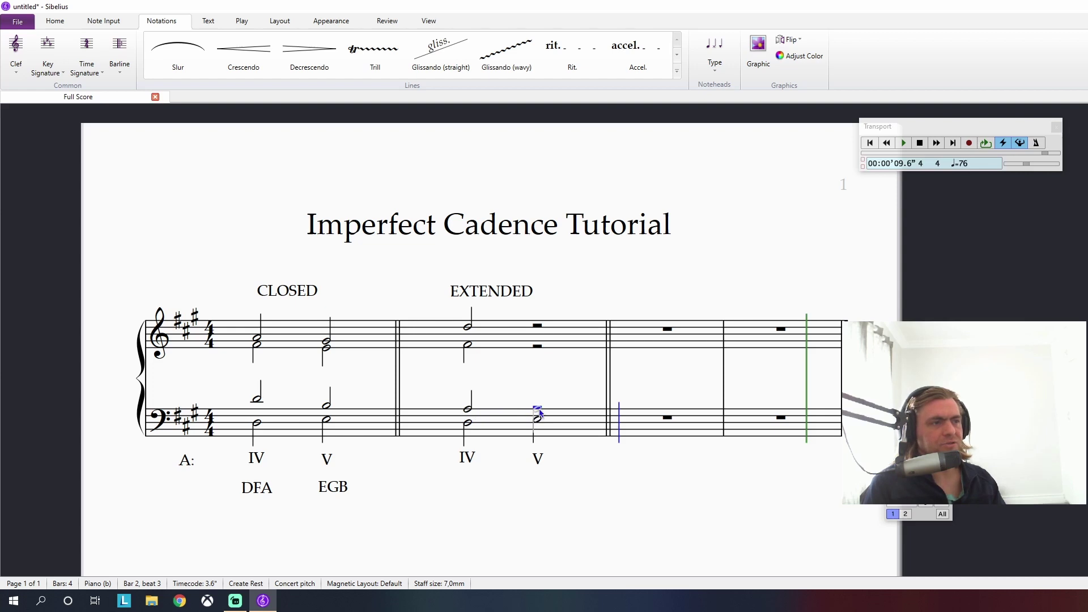
left_click(540, 413)
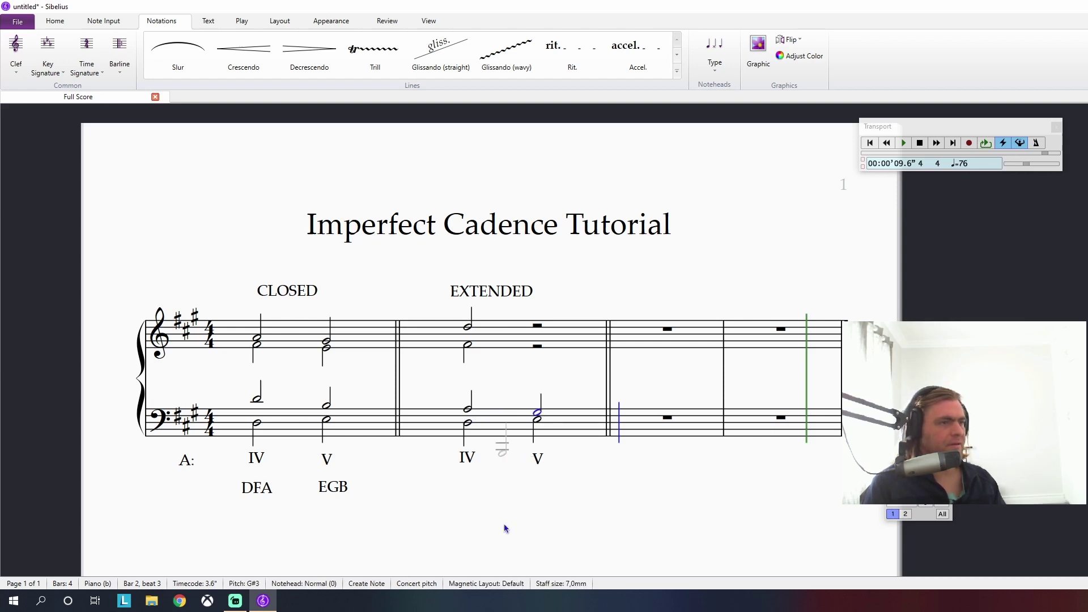
left_click(535, 416)
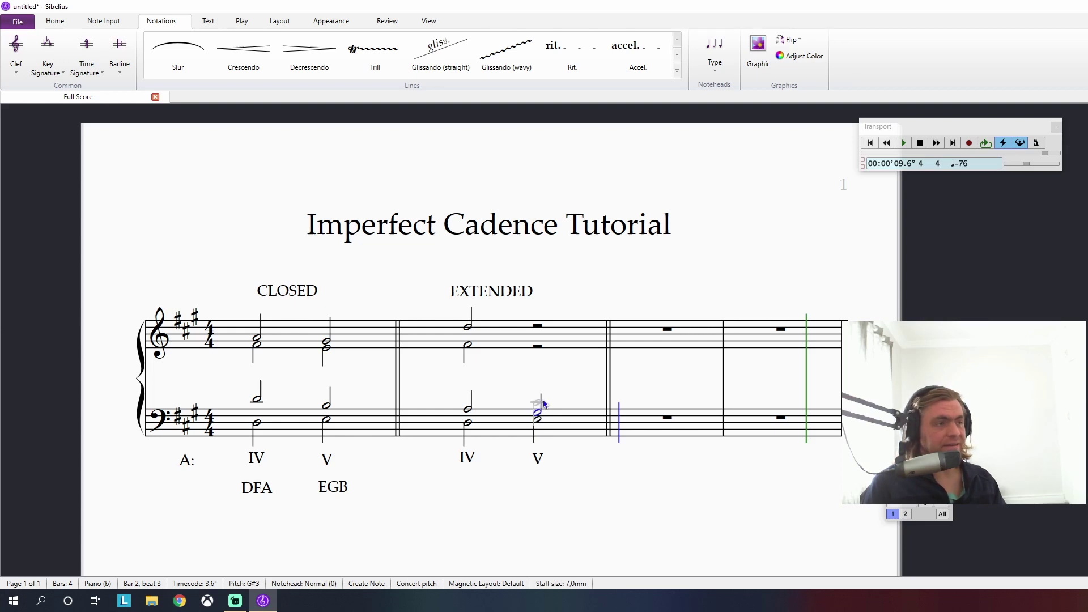
left_click(536, 412)
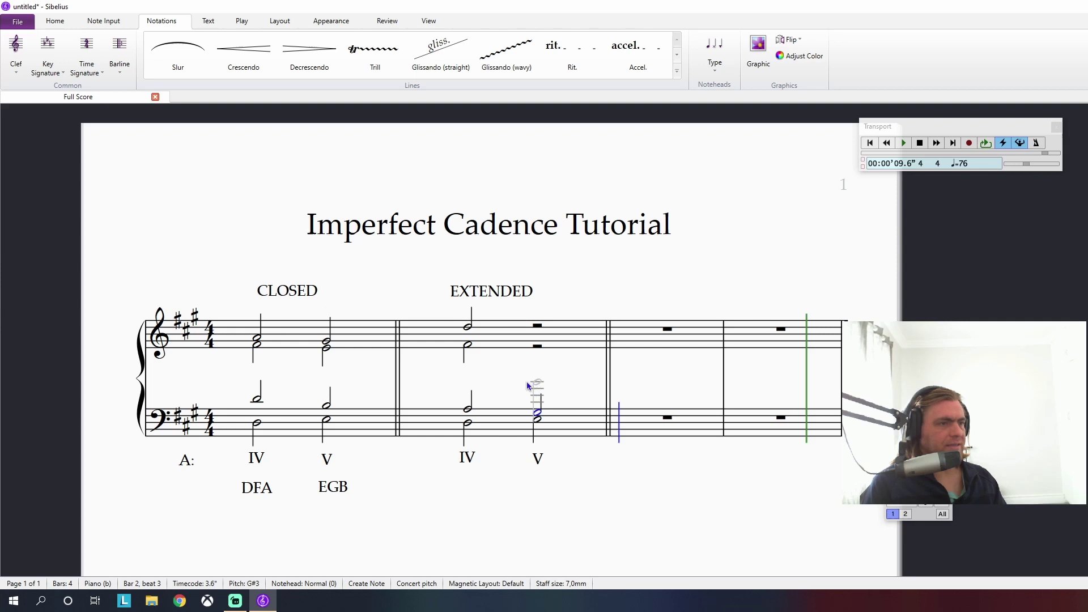
Enter the V chord's treble half notes on beat 3, lower in voice 2, top in voice 1.
left_click(473, 348)
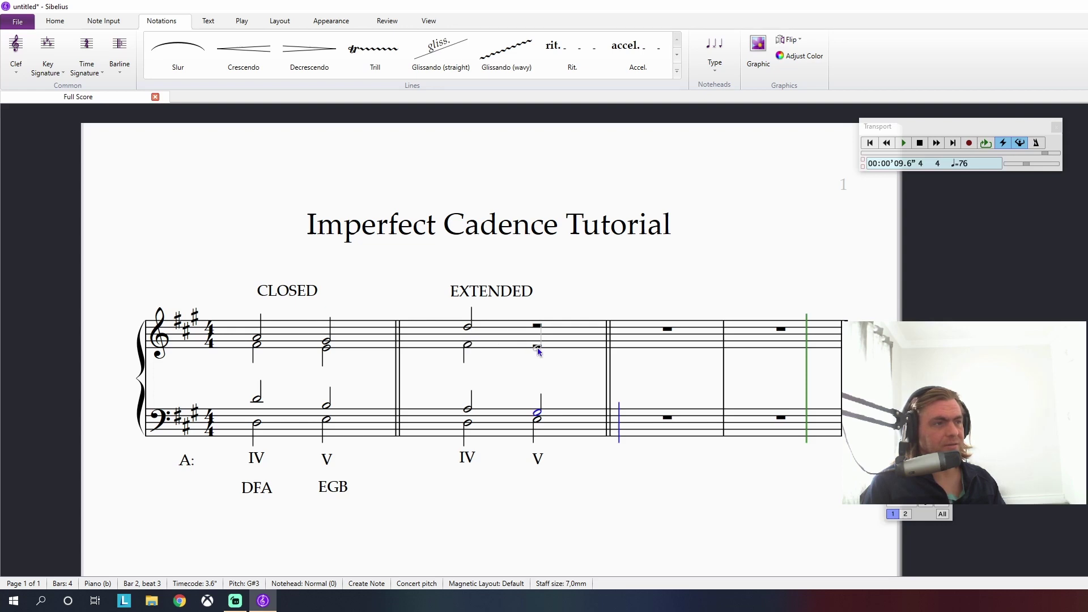
key("ctrl+Up")
key("alt+2")
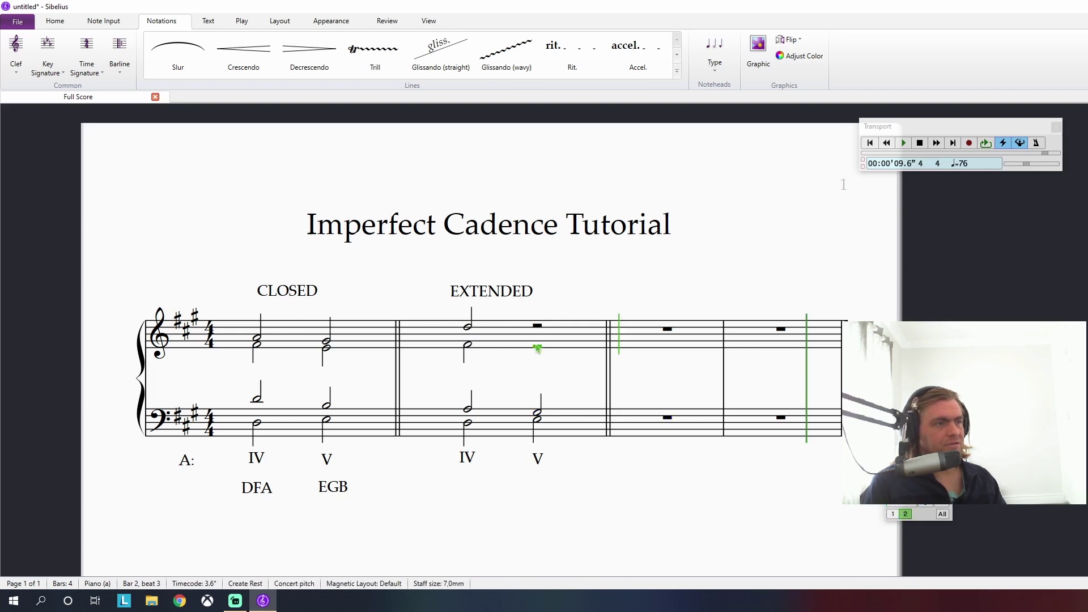
left_click(537, 348)
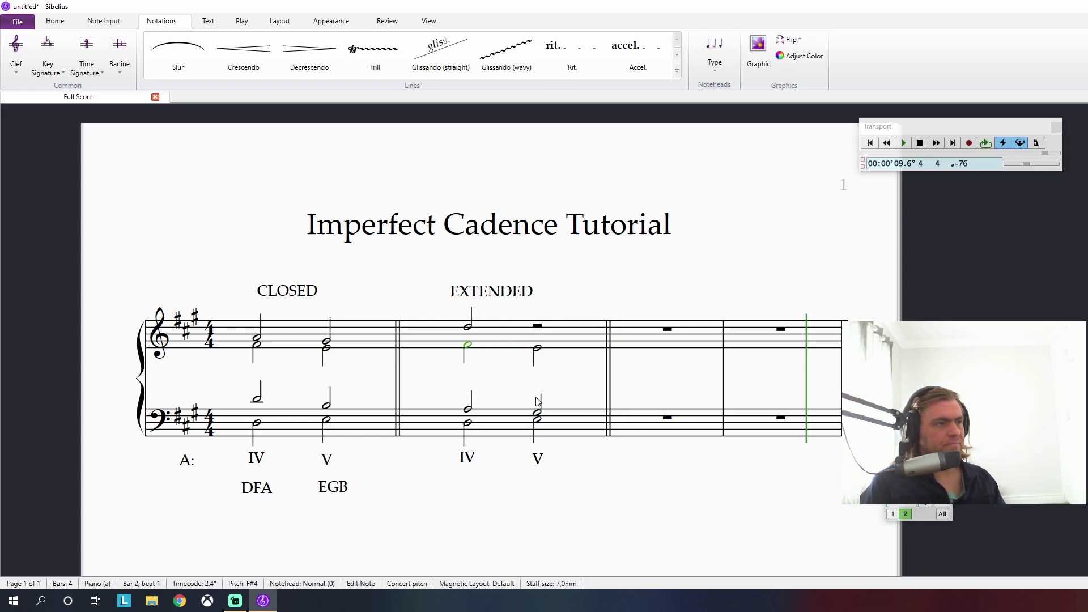
key("Escape")
left_click(537, 326)
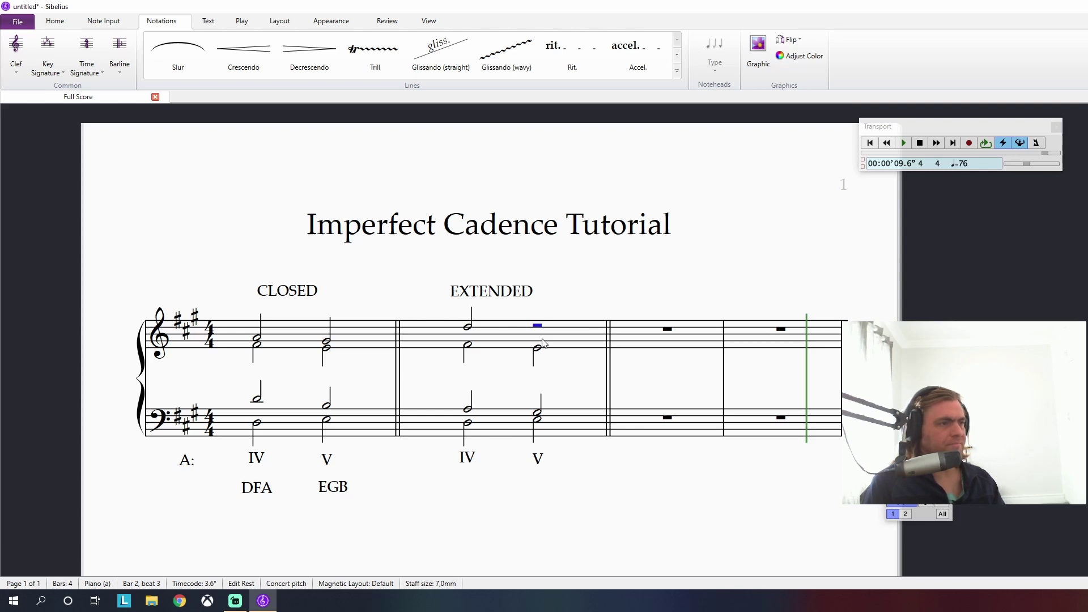
key("n")
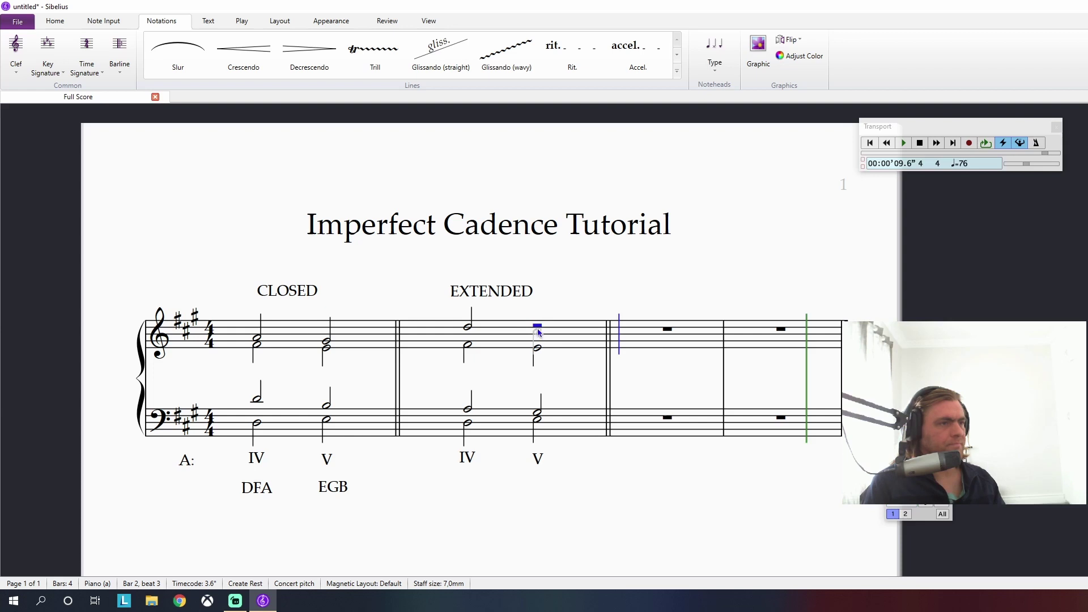
left_click(538, 335)
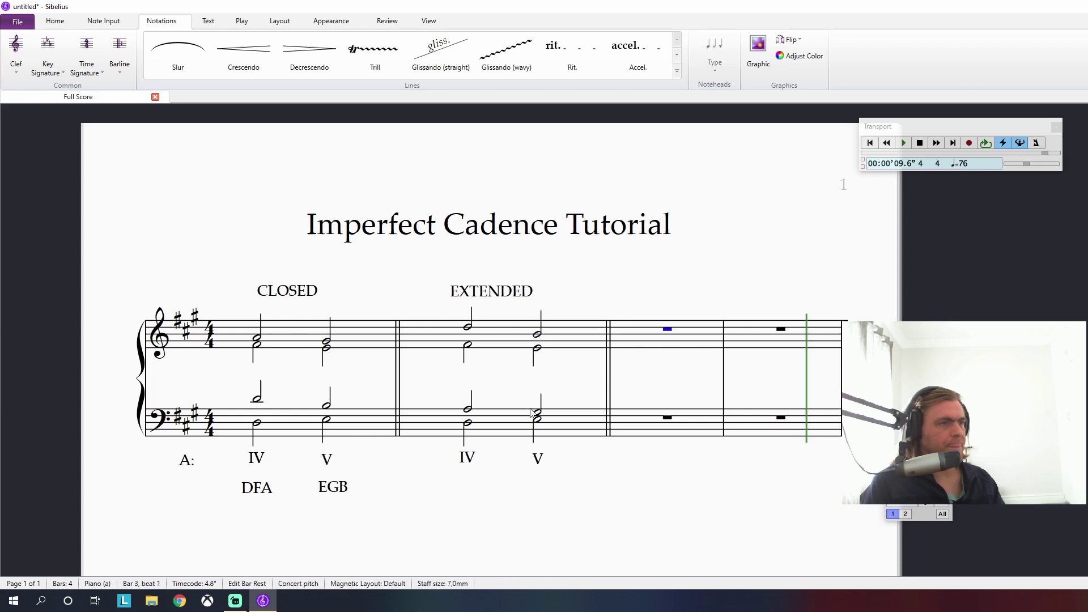
key("Escape")
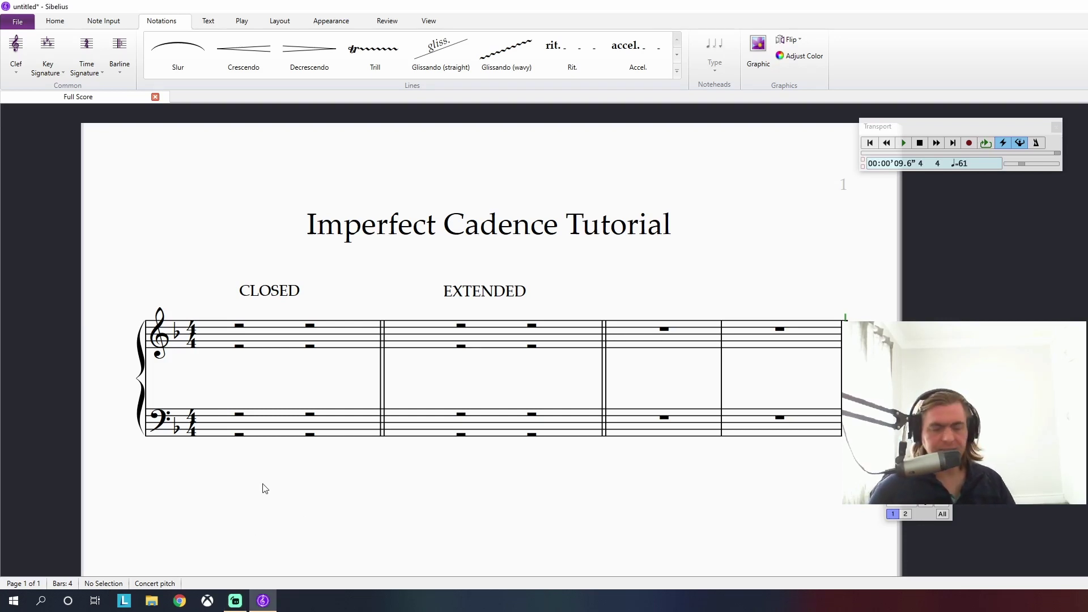
Create the text labels ii and V between the staves in bar 1.
left_click(234, 380)
type("ii")
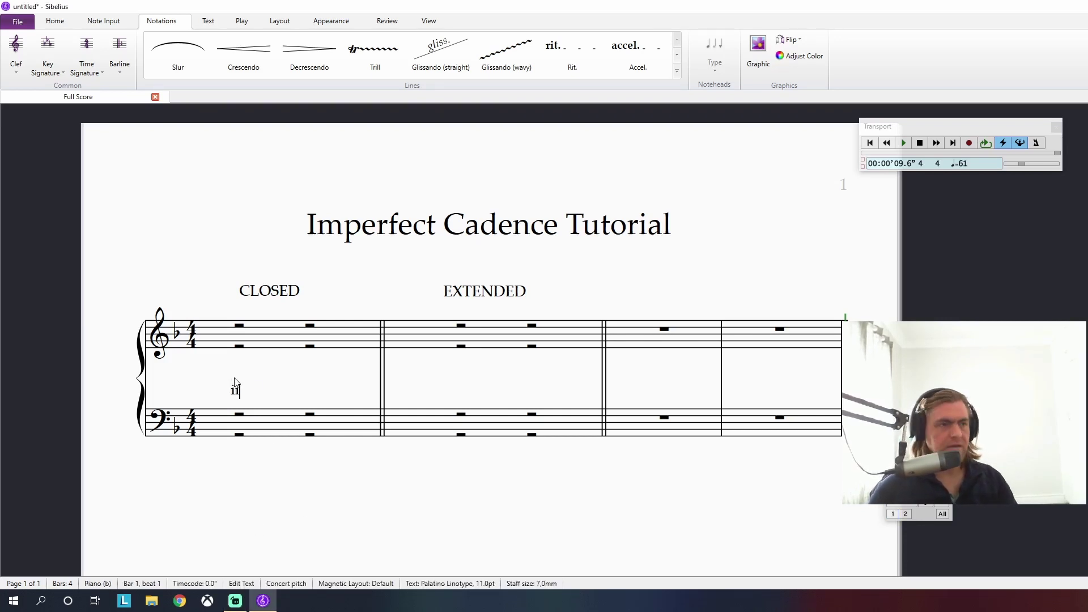
key("Escape")
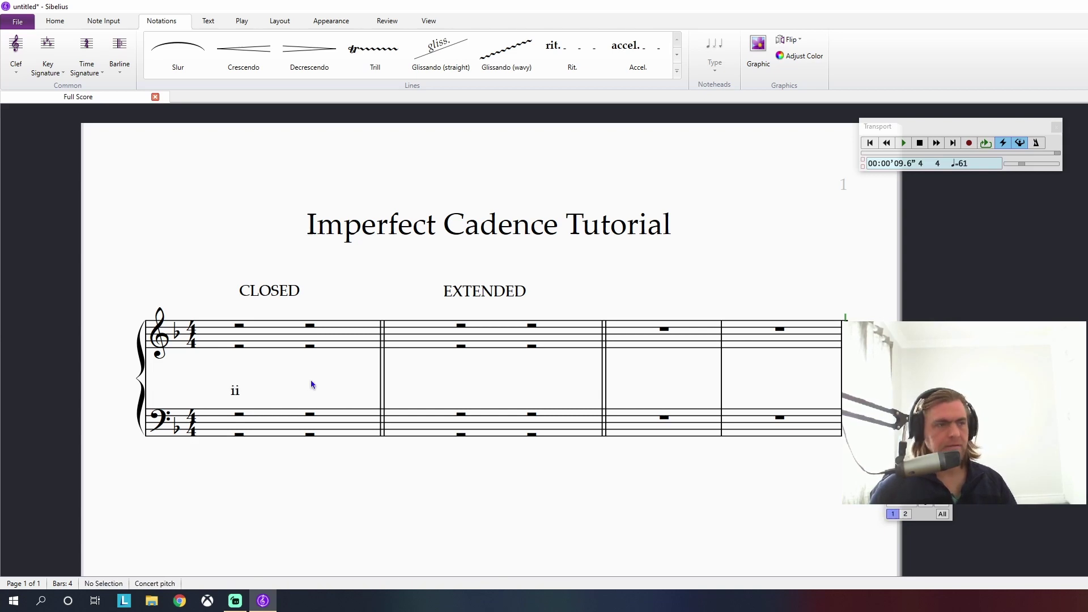
left_click(311, 381)
type("V")
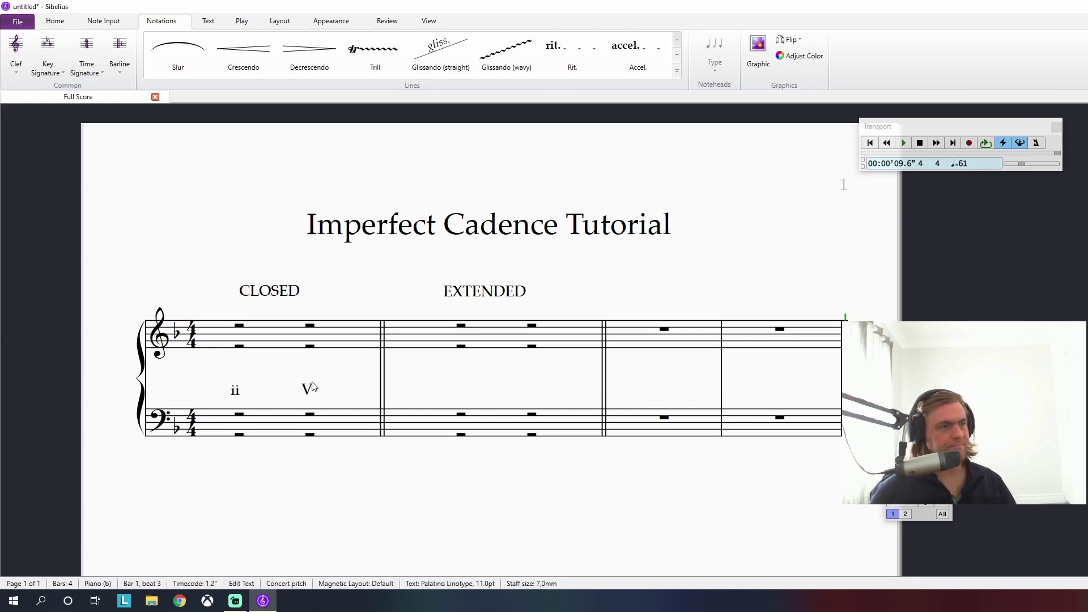
key("Escape")
Drag the ii and V labels beneath the bass staff.
left_click(235, 389)
left_click_drag(235, 391, 237, 465)
key("Escape")
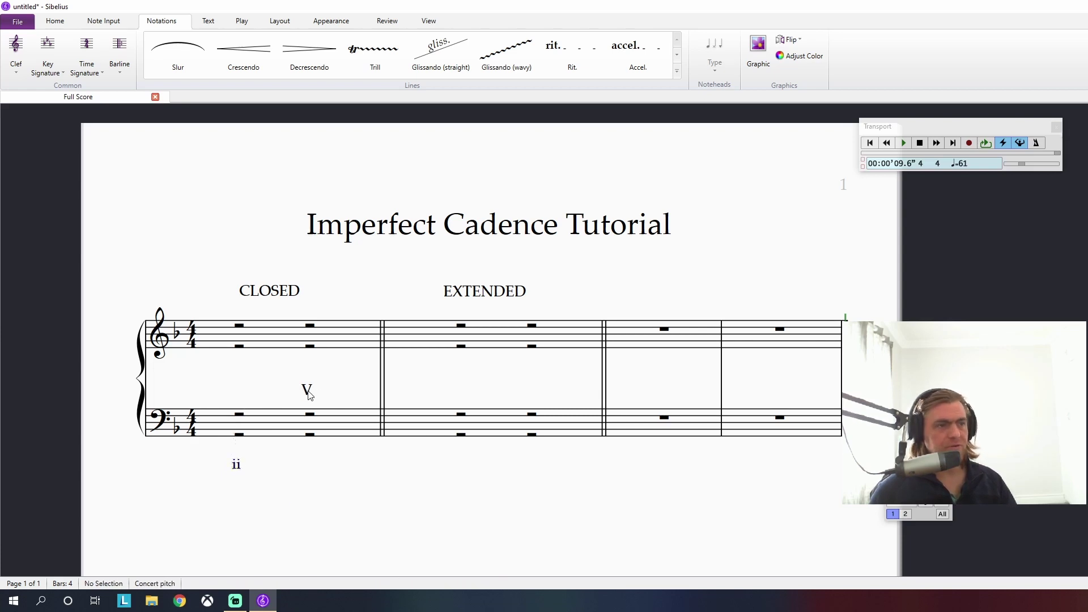
left_click_drag(308, 395, 313, 466)
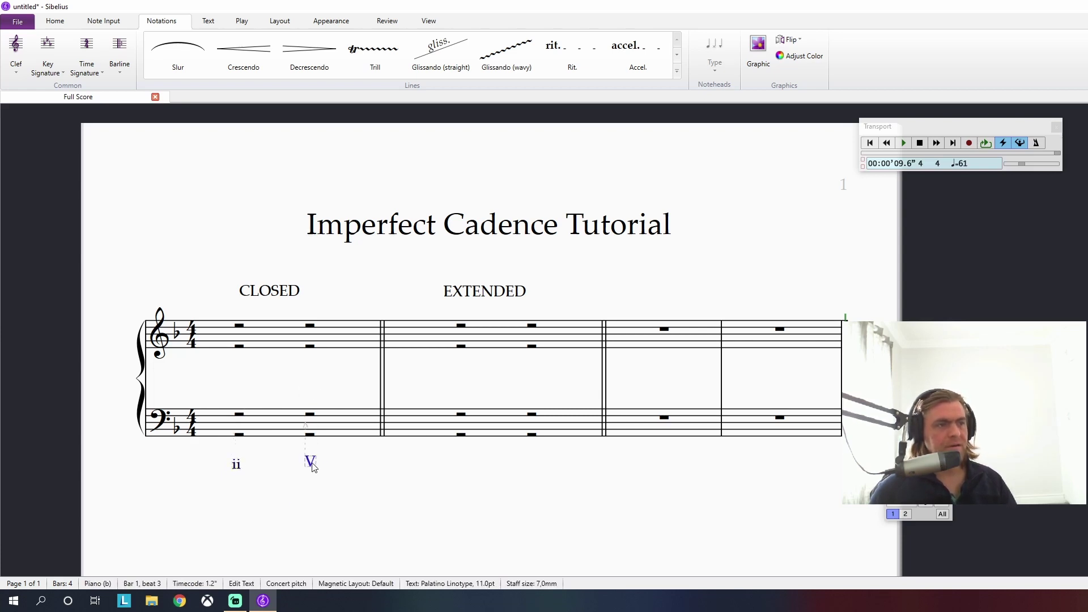
key("Escape")
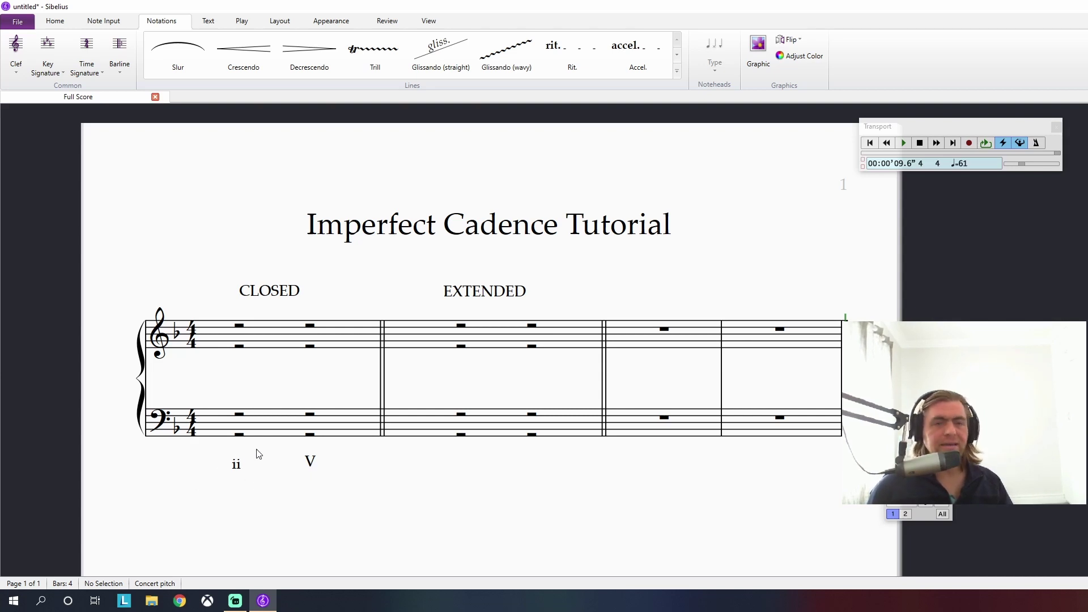
Add an 'F:' key label below the bass staff, left of ii.
key("ctrl+e")
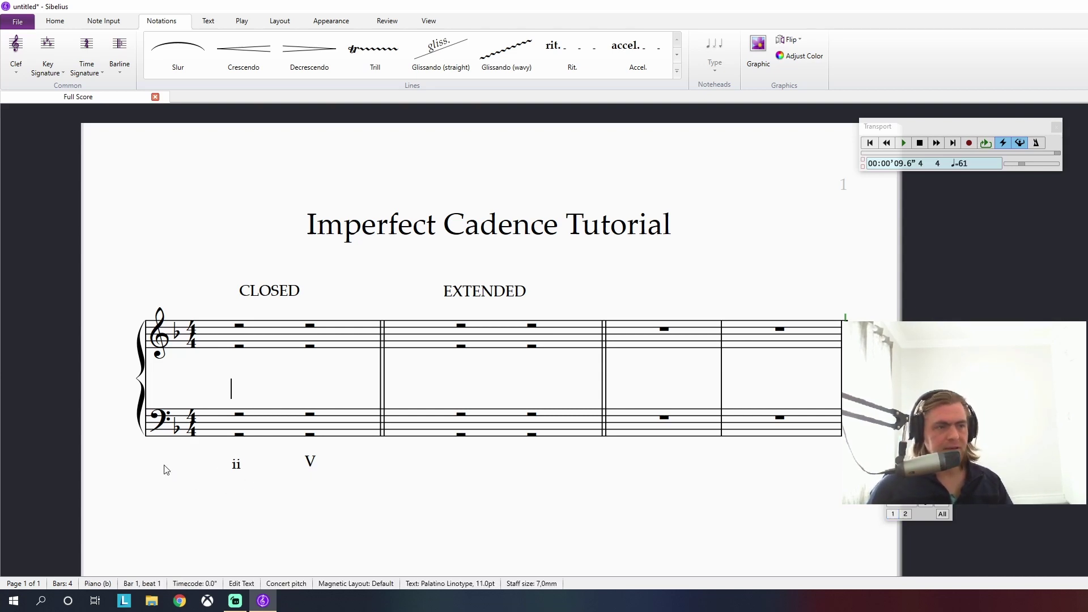
type("F:")
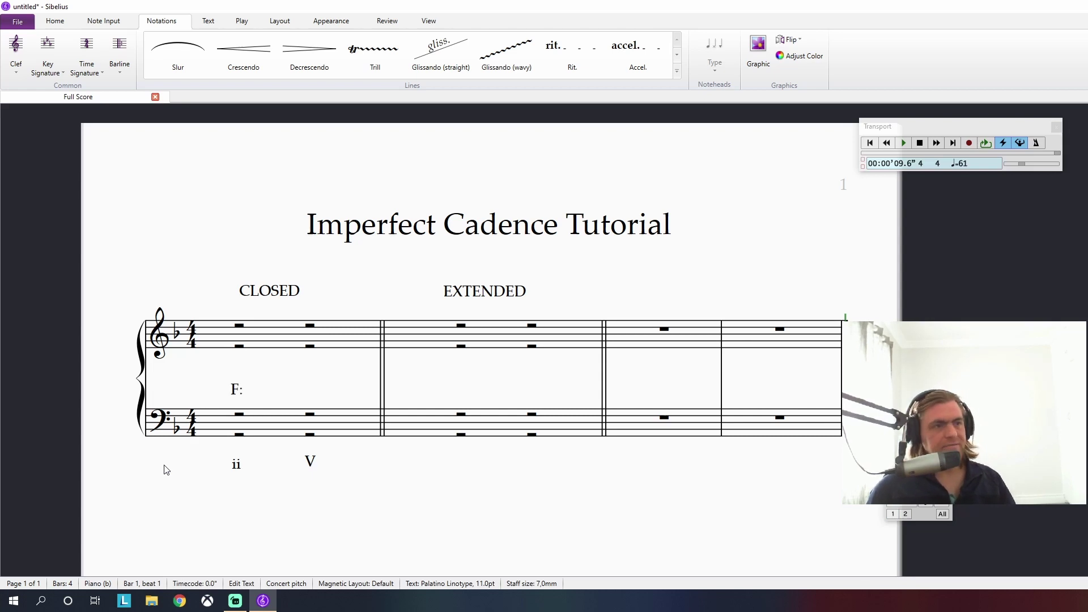
key("Escape")
key("Escape")
left_click_drag(240, 392, 173, 466)
key("Escape")
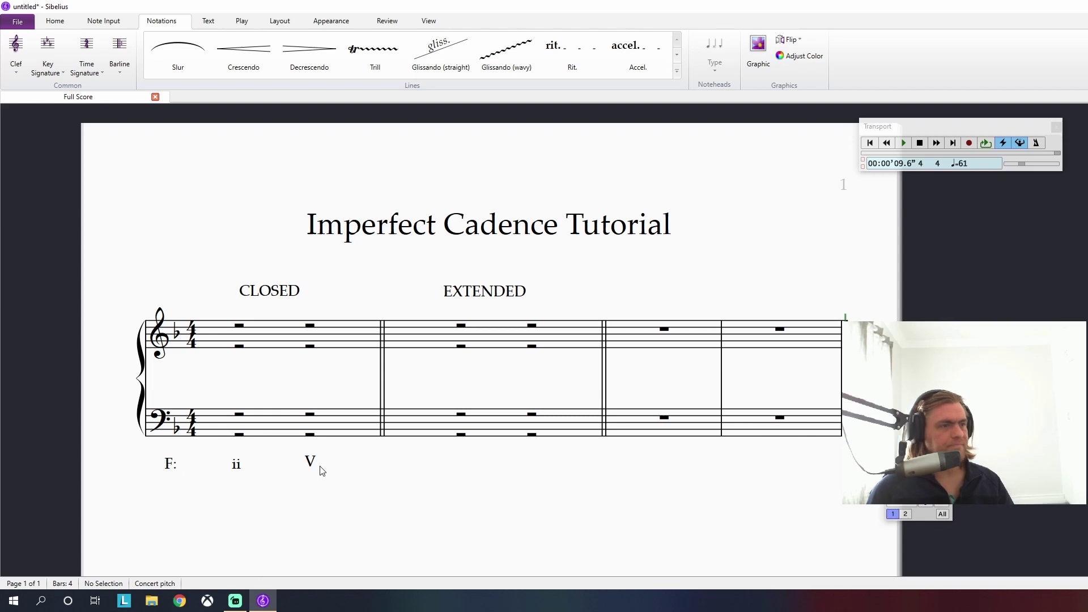
double_click(314, 466)
key("Escape")
key("Escape")
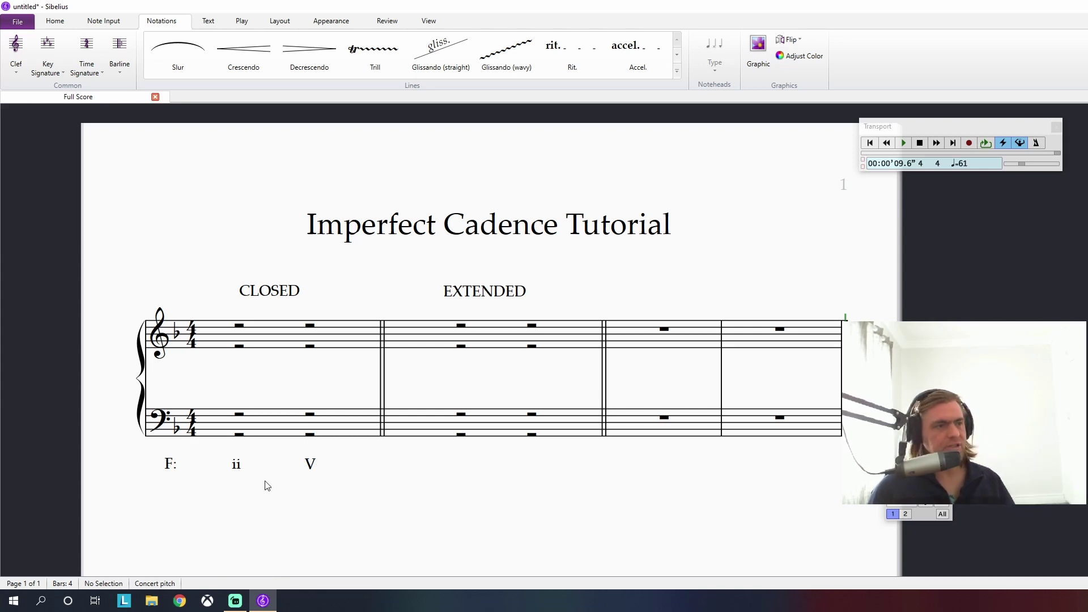
Add note-name labels GBD and CEG beneath the ii and V numerals.
left_click(236, 495)
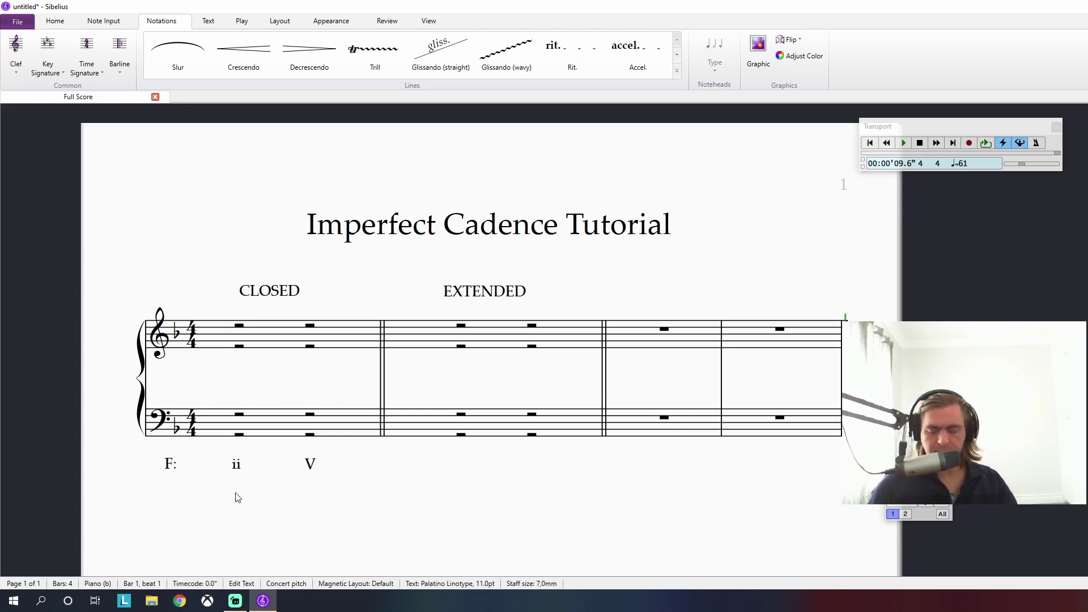
type("GBD")
key("Escape")
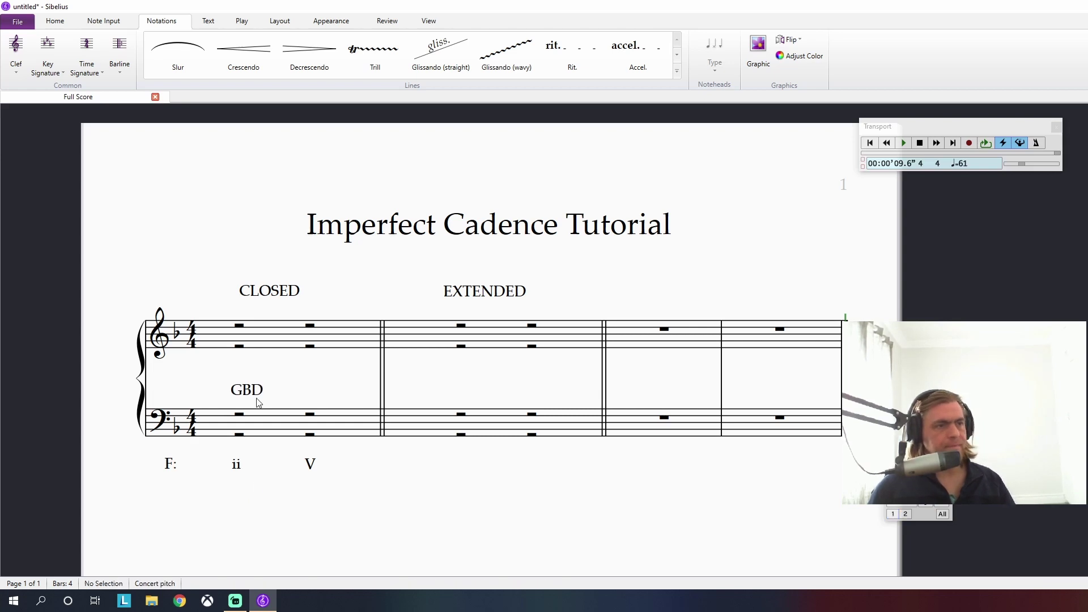
left_click(364, 518)
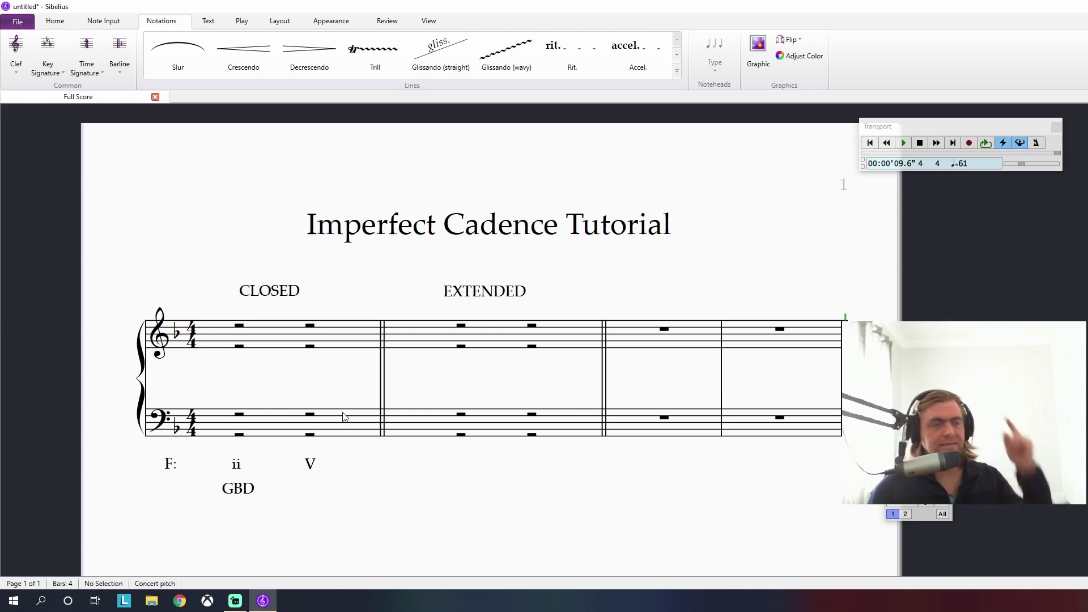
left_click(306, 385)
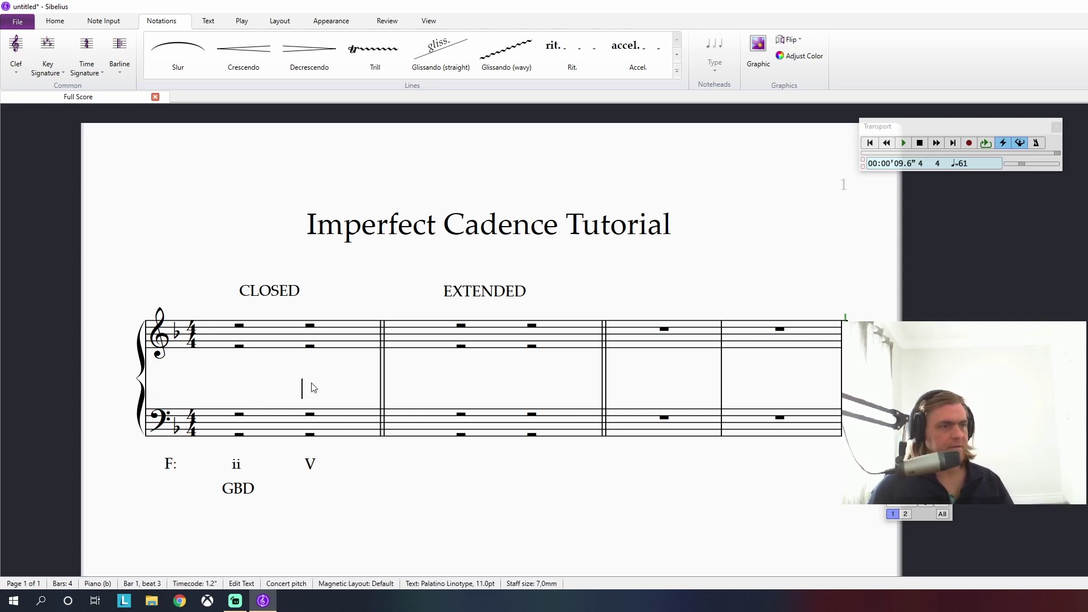
type("CEG")
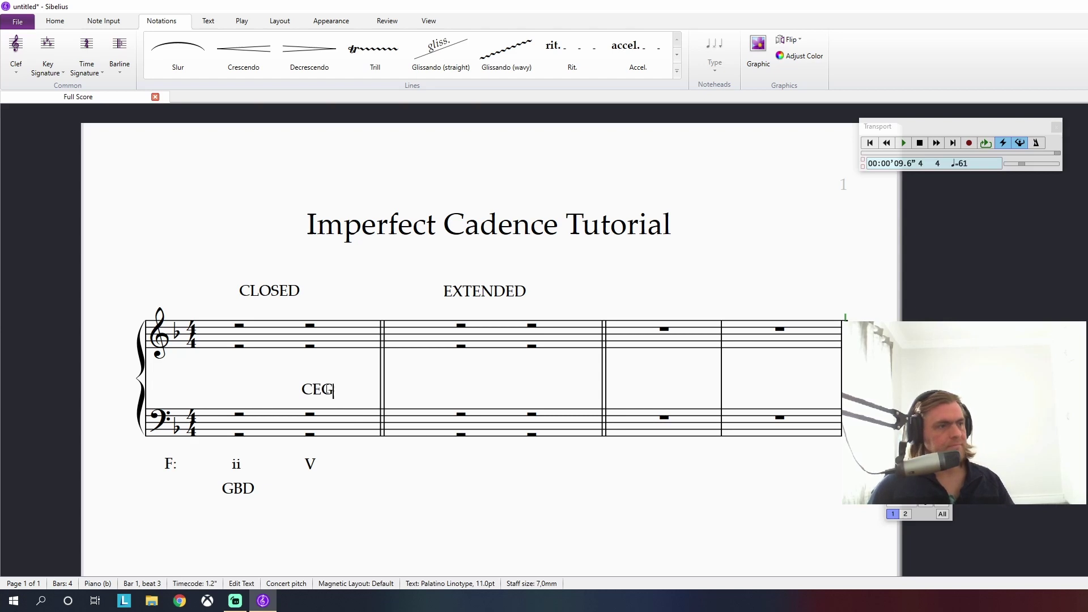
key("Escape")
left_click_drag(320, 389, 322, 494)
key("Escape")
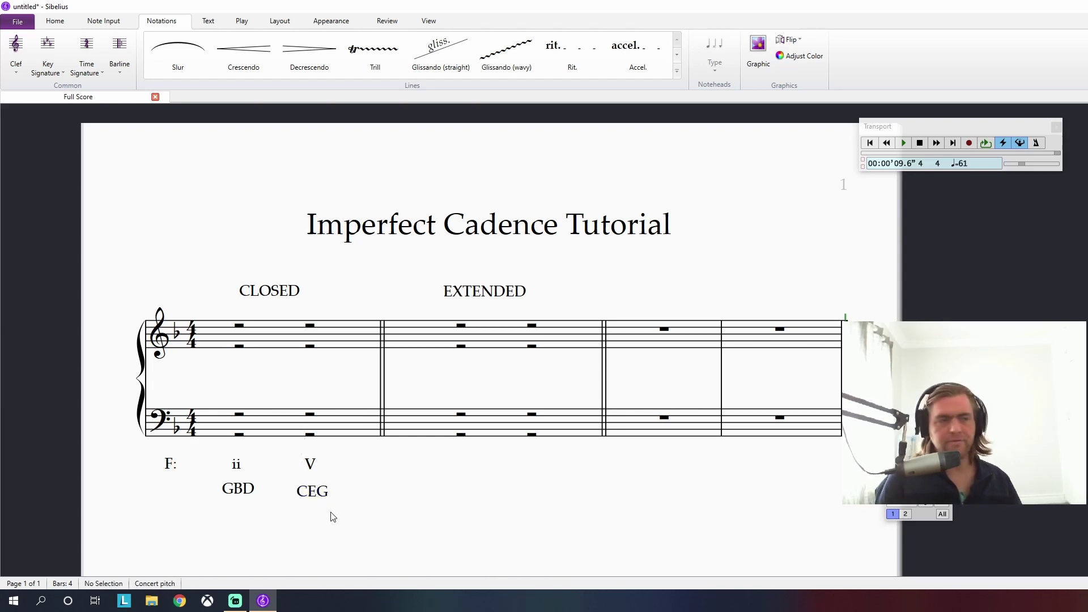
Enter the ii chord's bass half notes G and D on bar 1 beat 1.
left_click(240, 436)
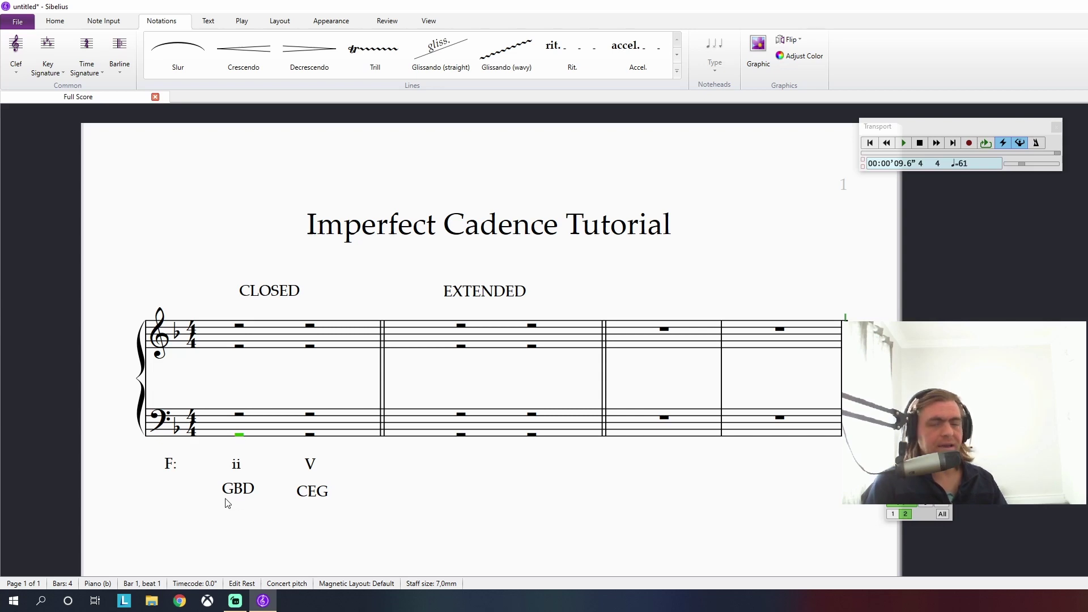
key("n")
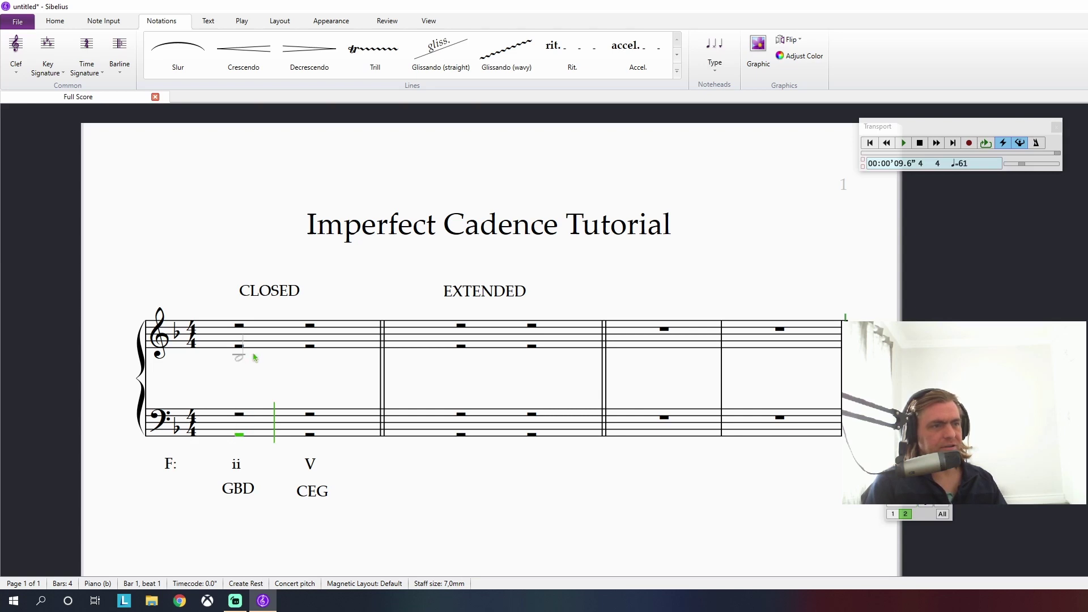
left_click(244, 436)
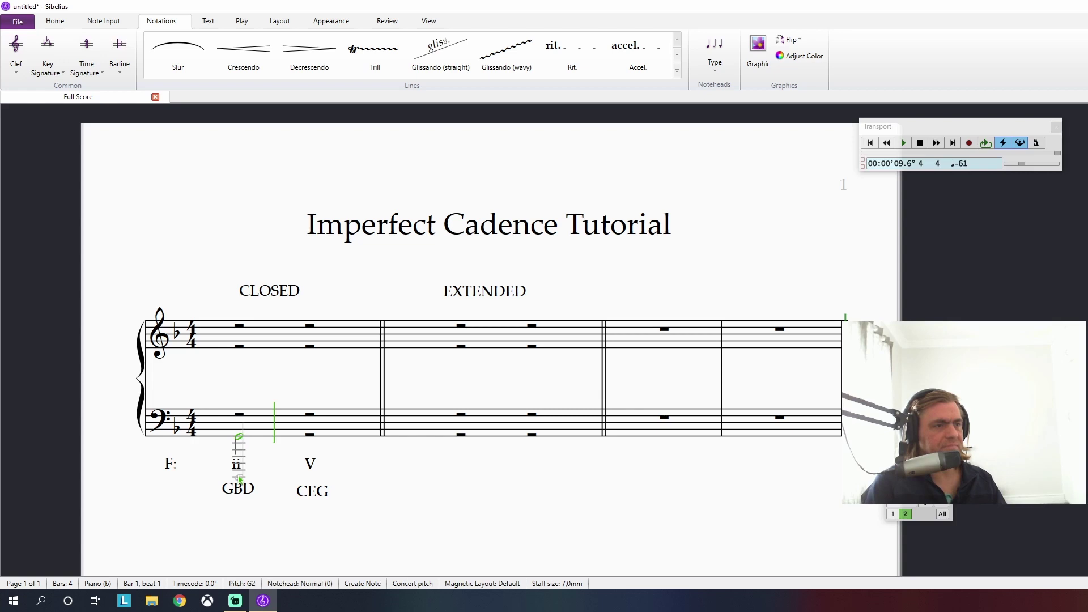
left_click(240, 418)
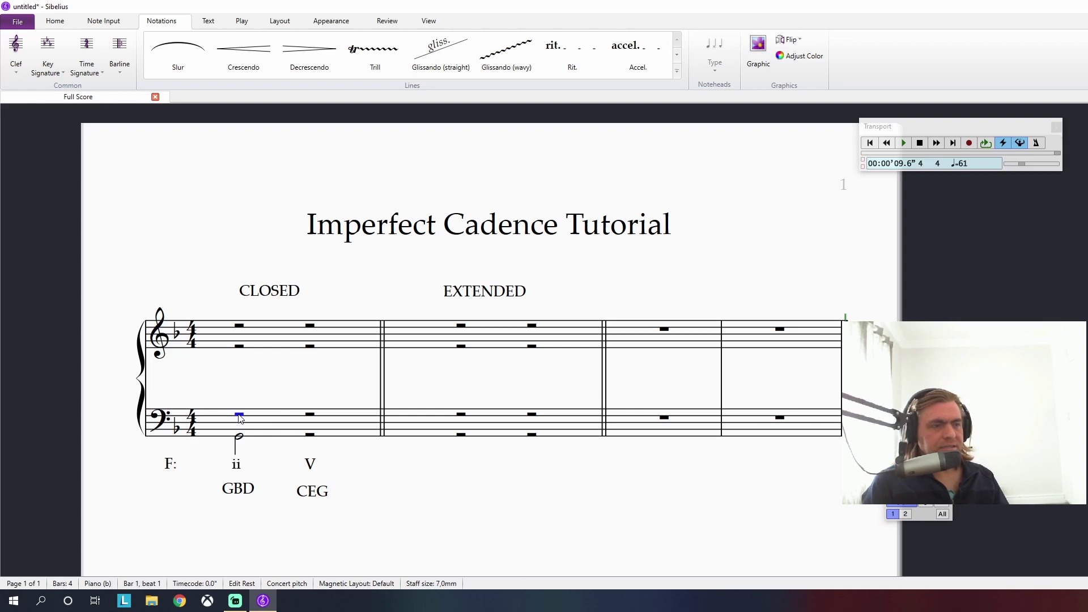
key("n")
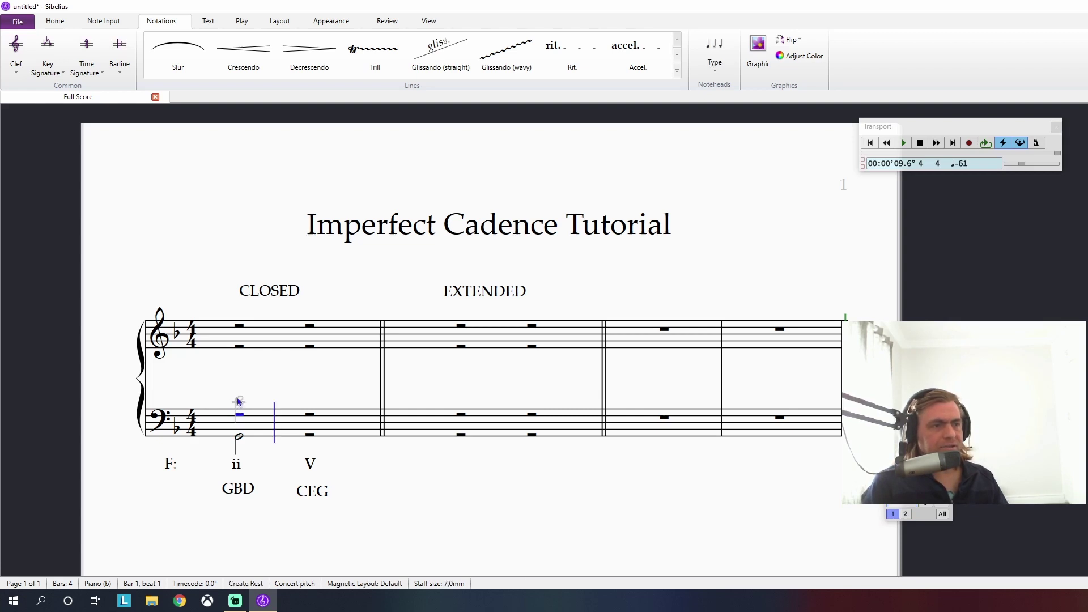
left_click(238, 399)
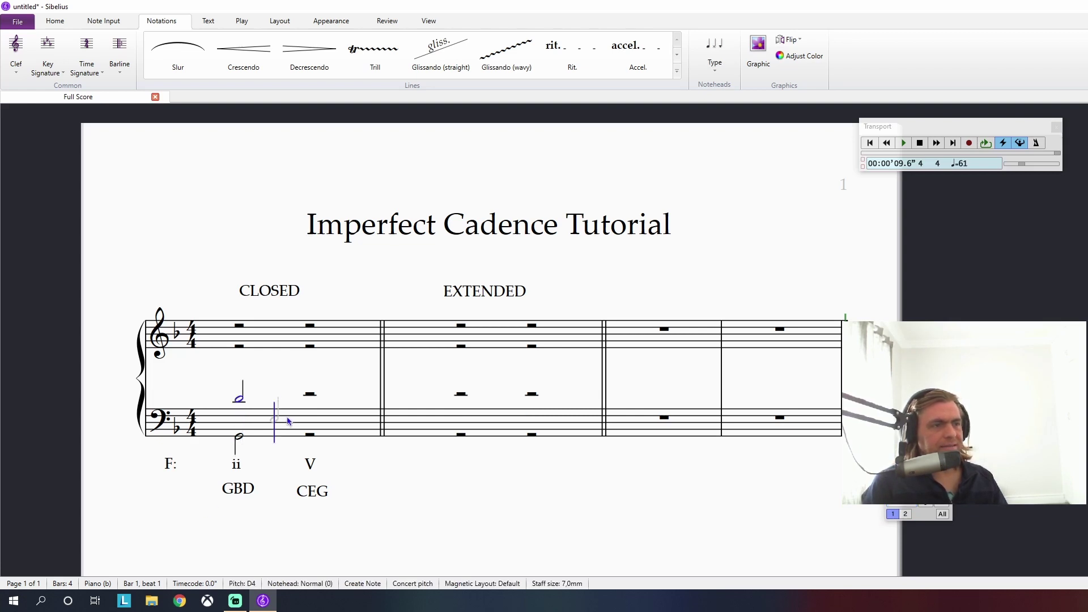
key("Escape")
Enter the treble half notes G4 and B♭4 for the ii chord.
left_click(239, 345)
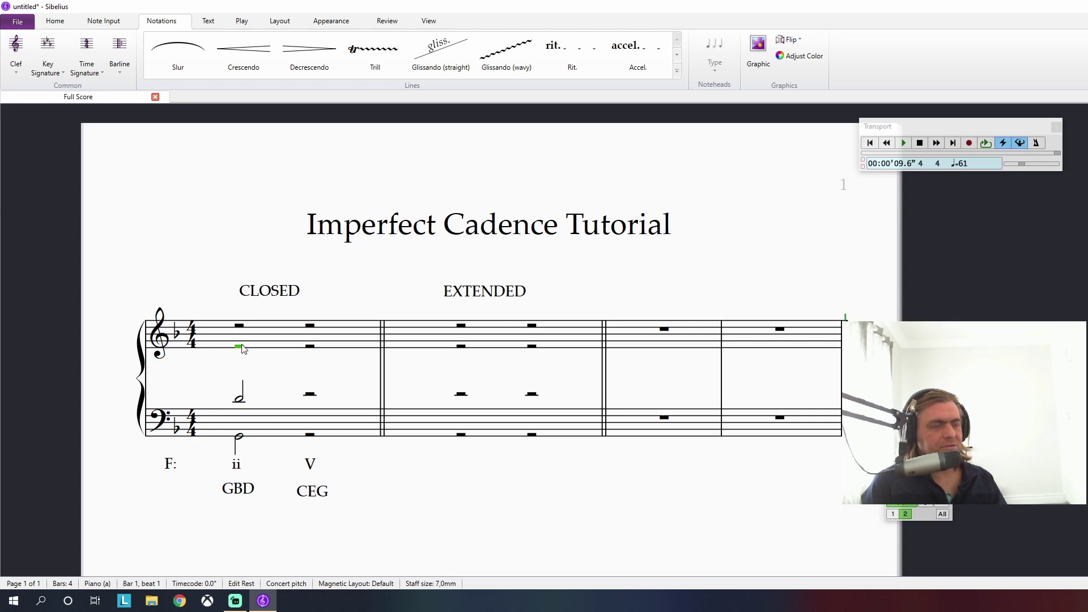
key("n")
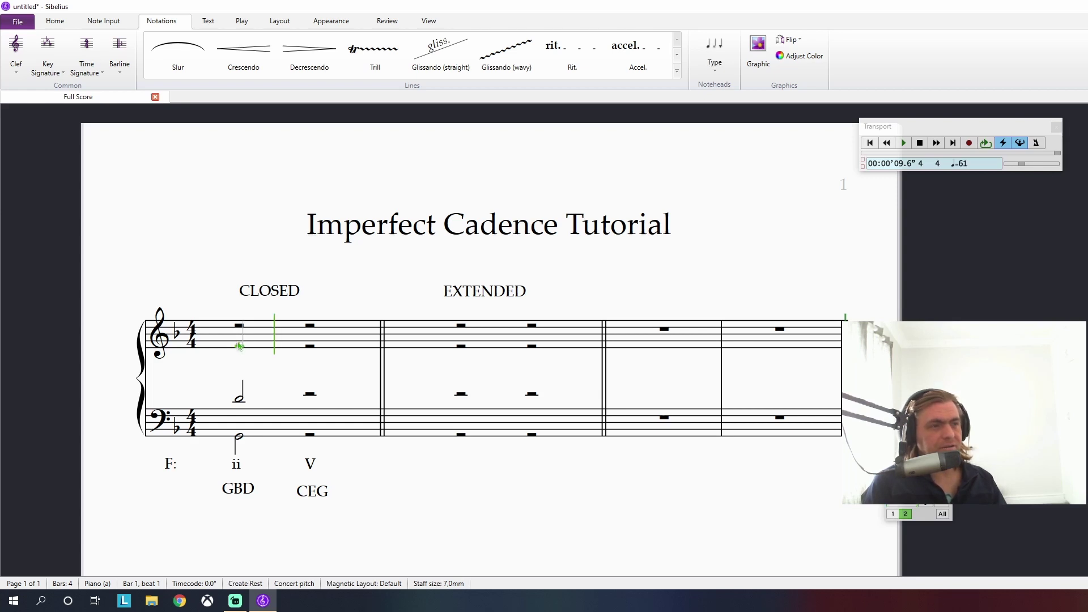
key("Escape")
key("ctrl+z")
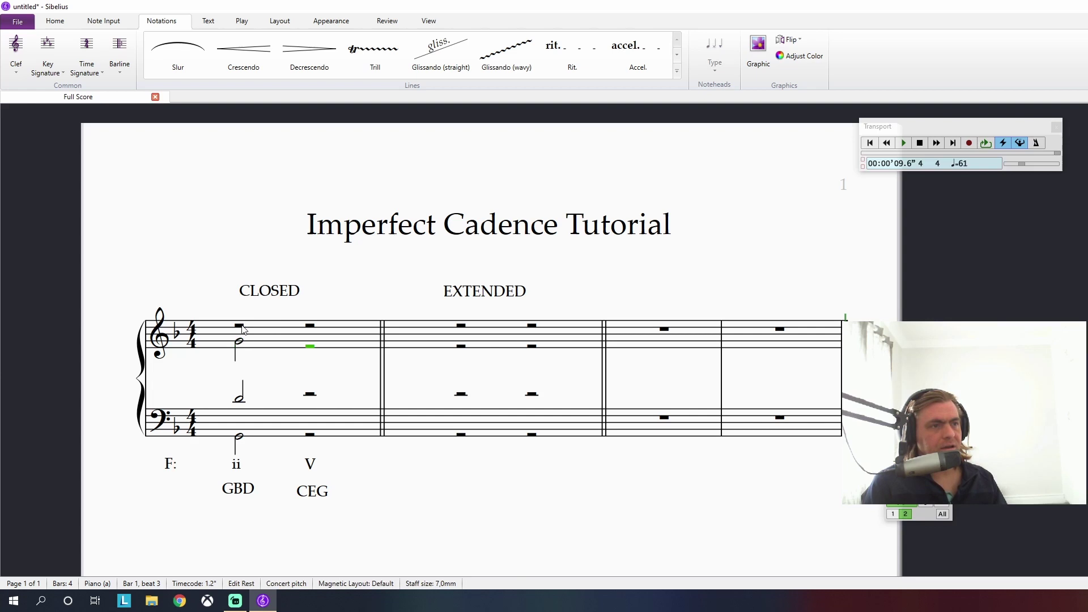
key("d")
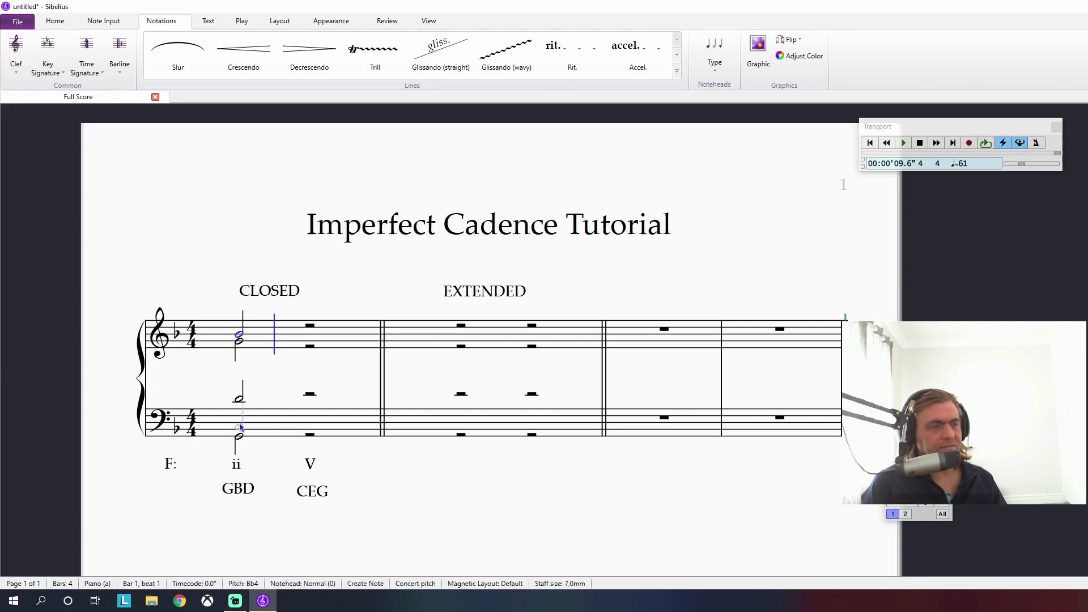
key("Escape")
key("Escape")
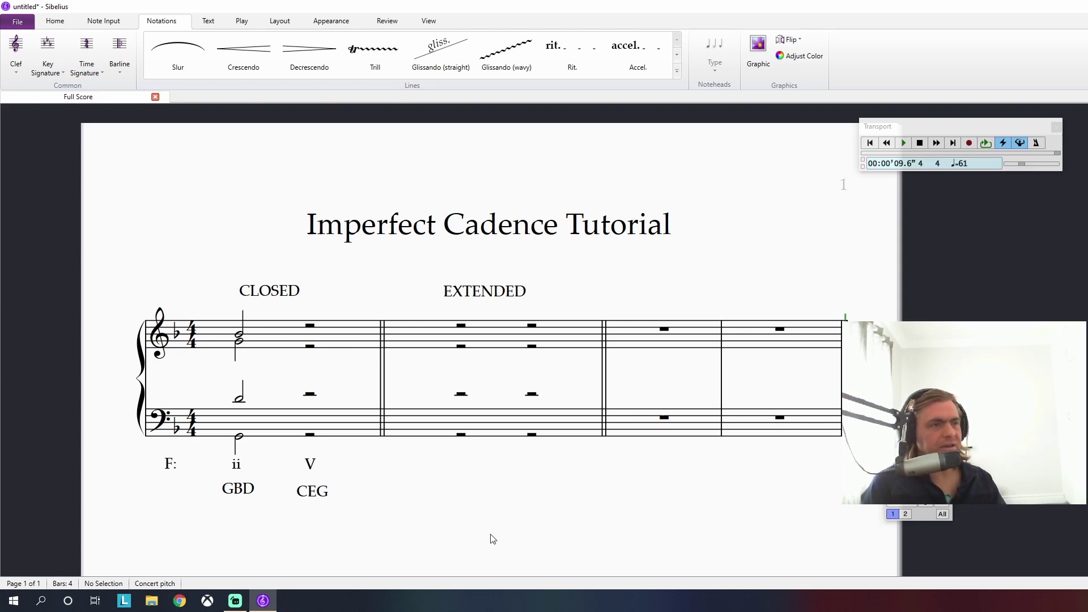
Enter C half notes on beat 3 of bar 1 in both bass voices.
left_click(310, 434)
key("Escape")
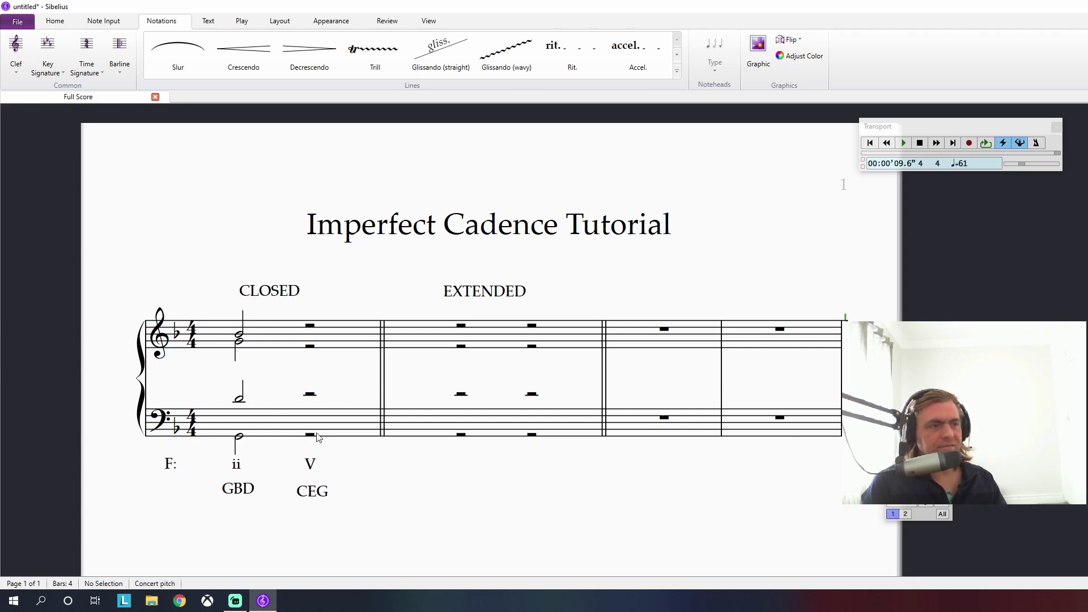
left_click(309, 434)
key("n")
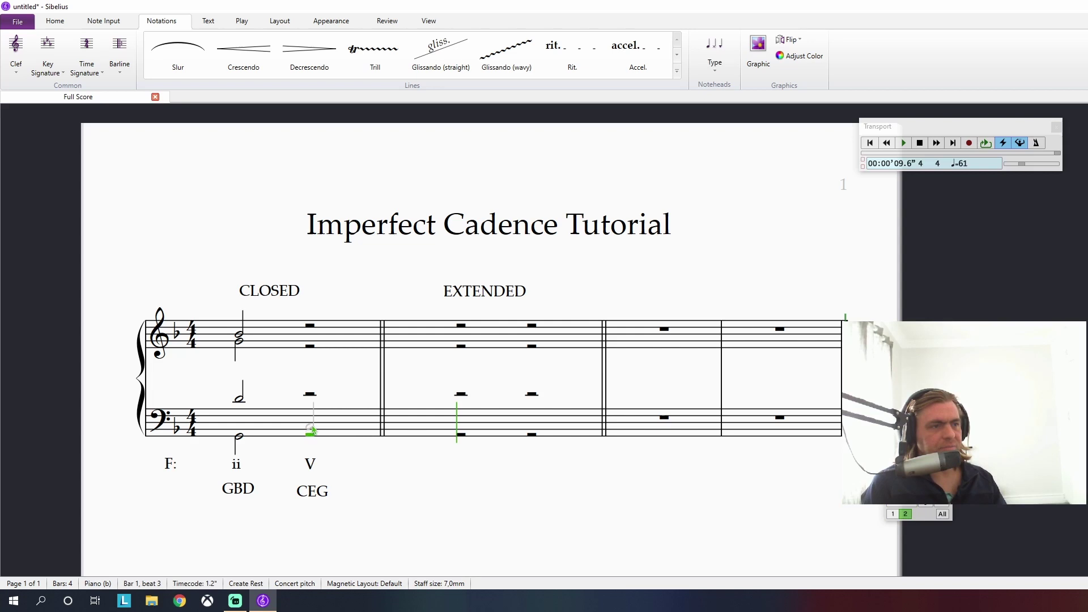
left_click(311, 429)
key("Escape")
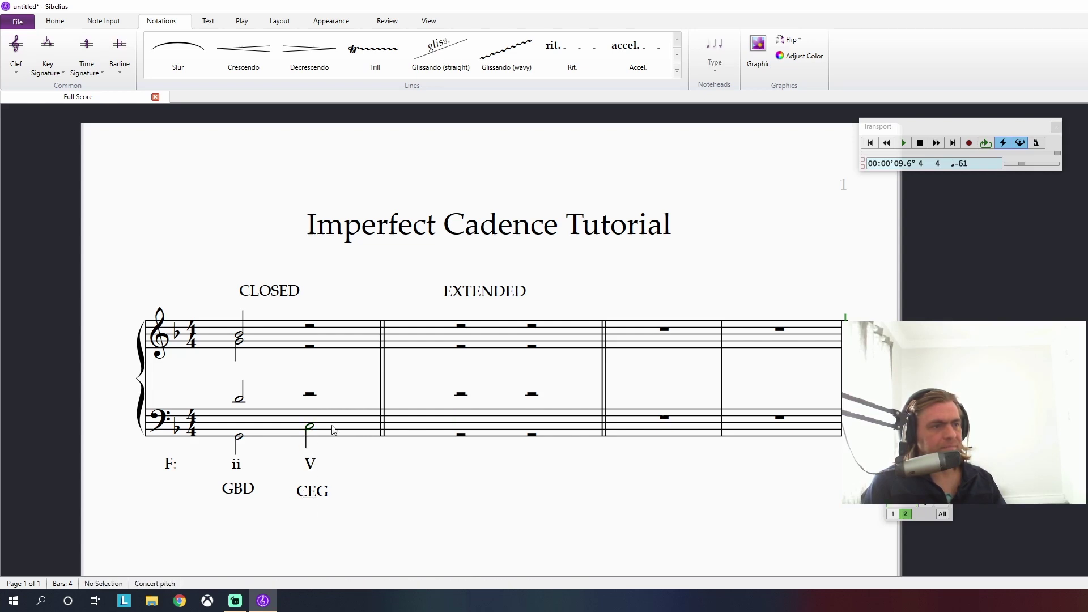
left_click(309, 395)
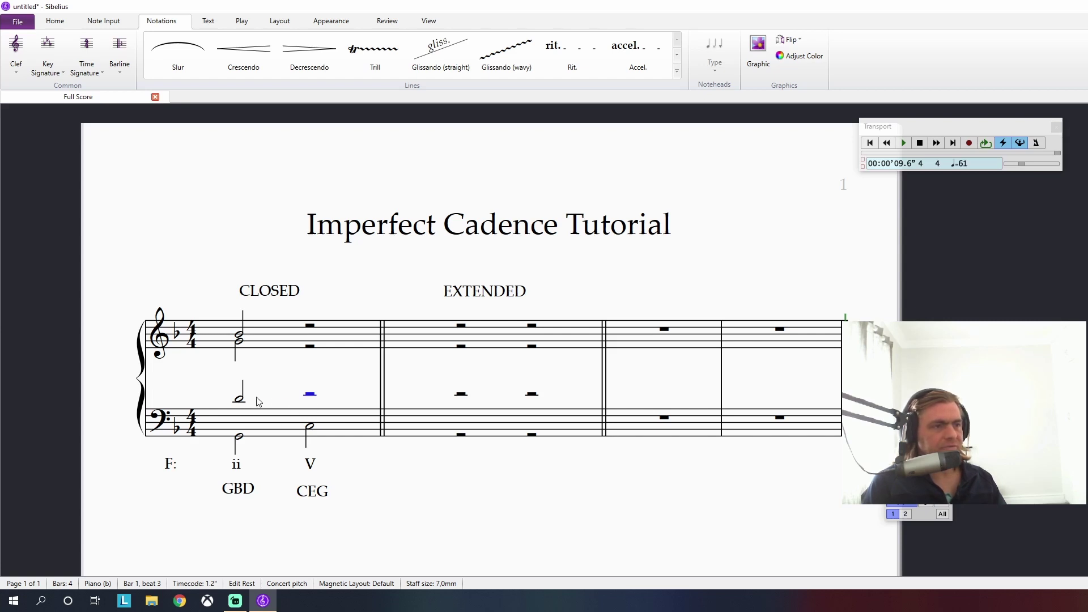
key("n")
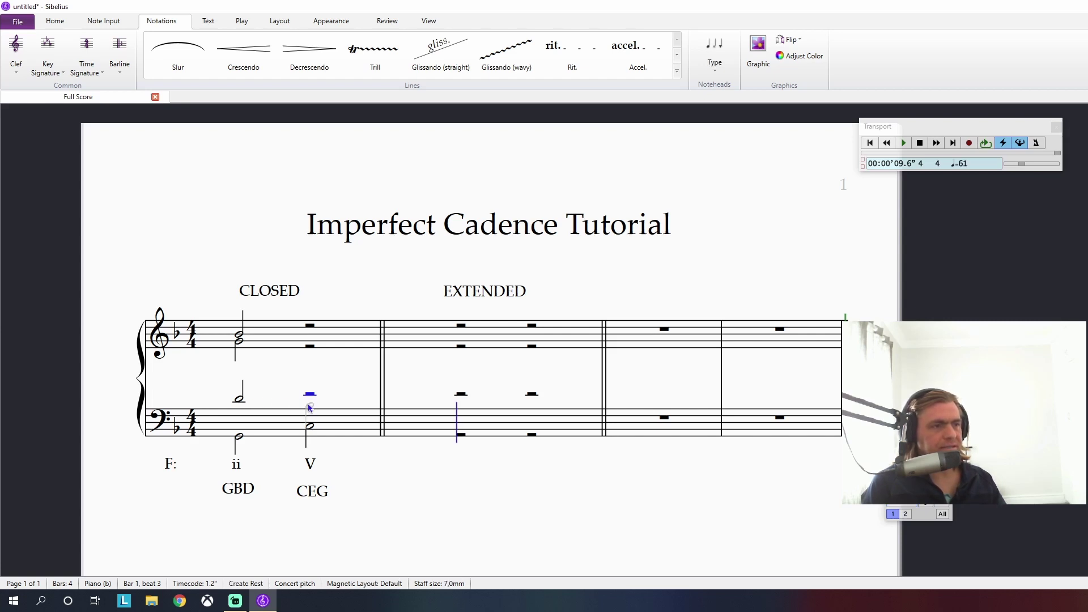
left_click(309, 401)
key("Escape")
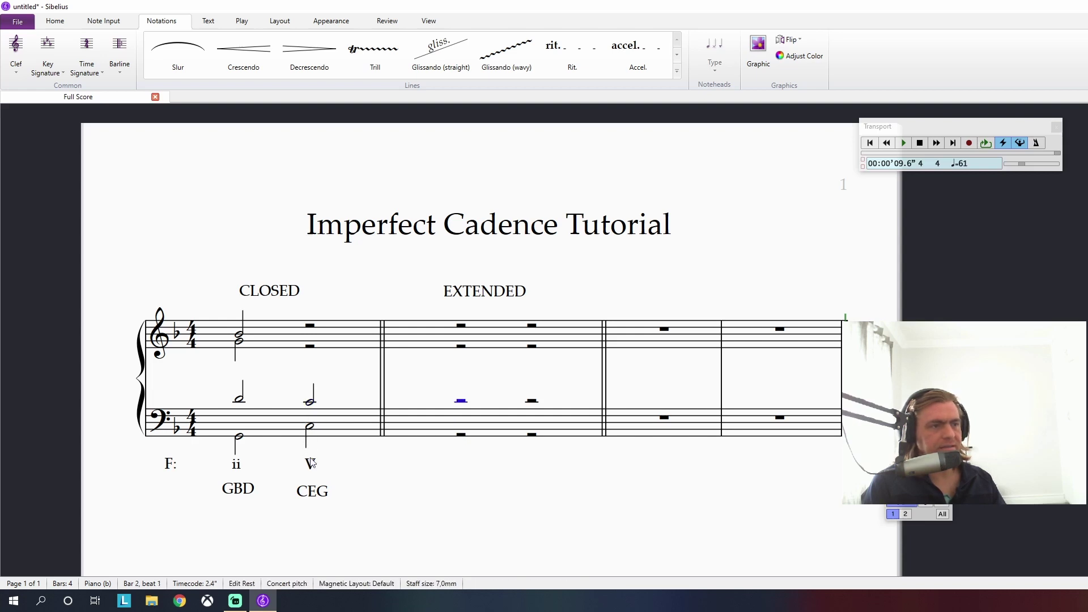
key("Escape")
Add an E4 half note in the treble's lower voice on beat 3 of bar 1.
left_click(311, 346)
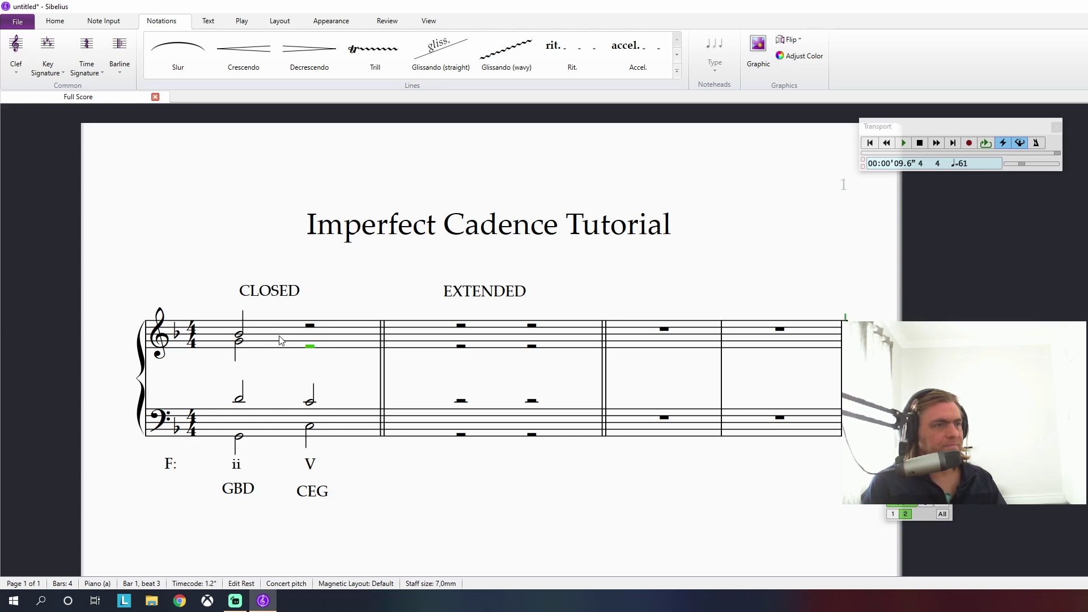
left_click(238, 342)
left_click(310, 347)
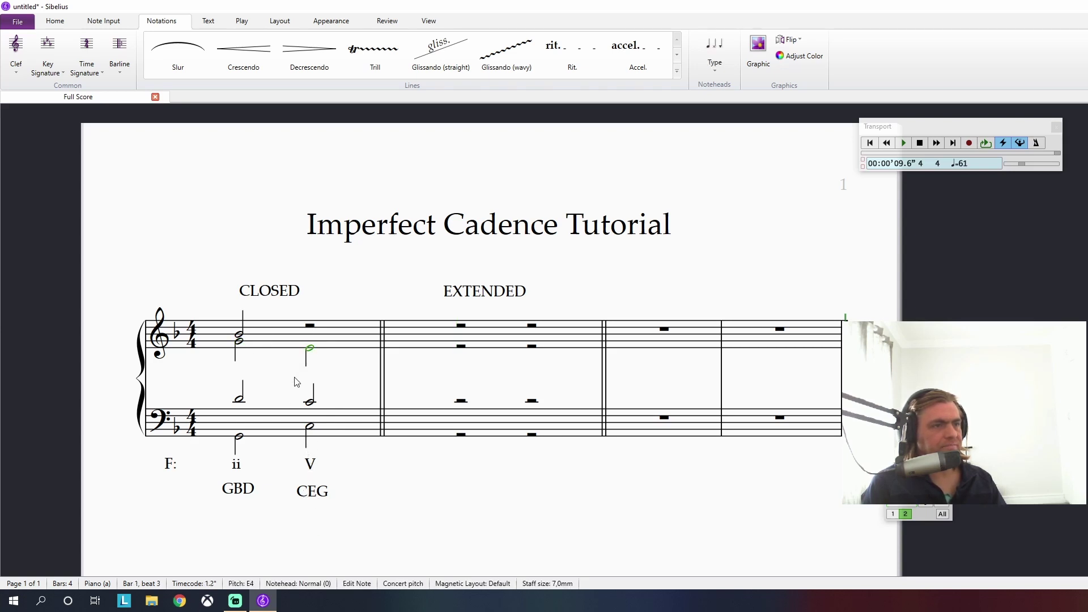
key("e")
left_click(310, 326)
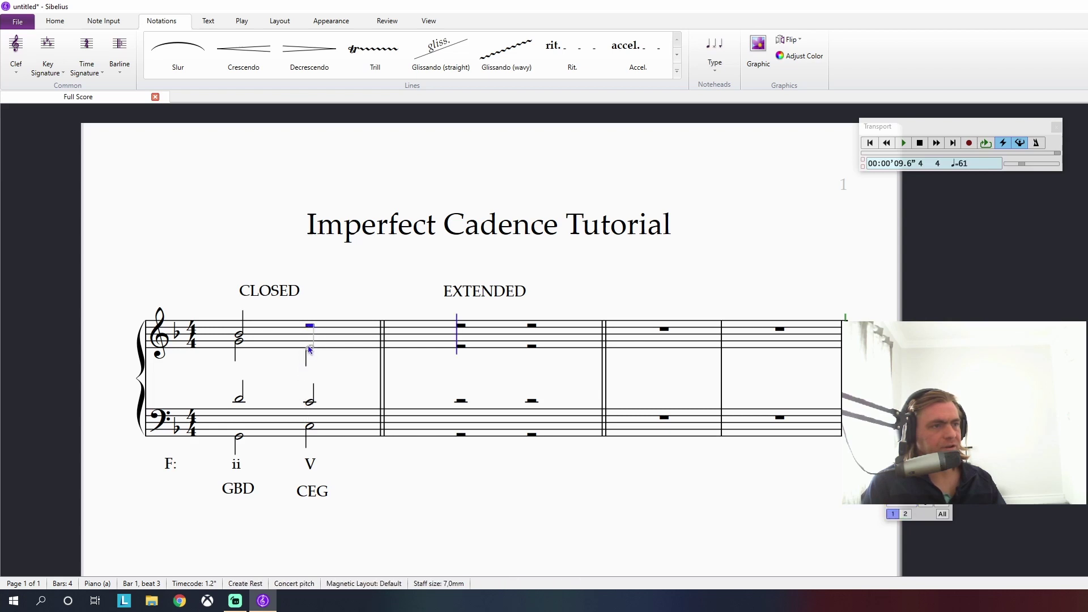
Add a G4 half note above the E4 on beat 3 of bar 1.
key("g")
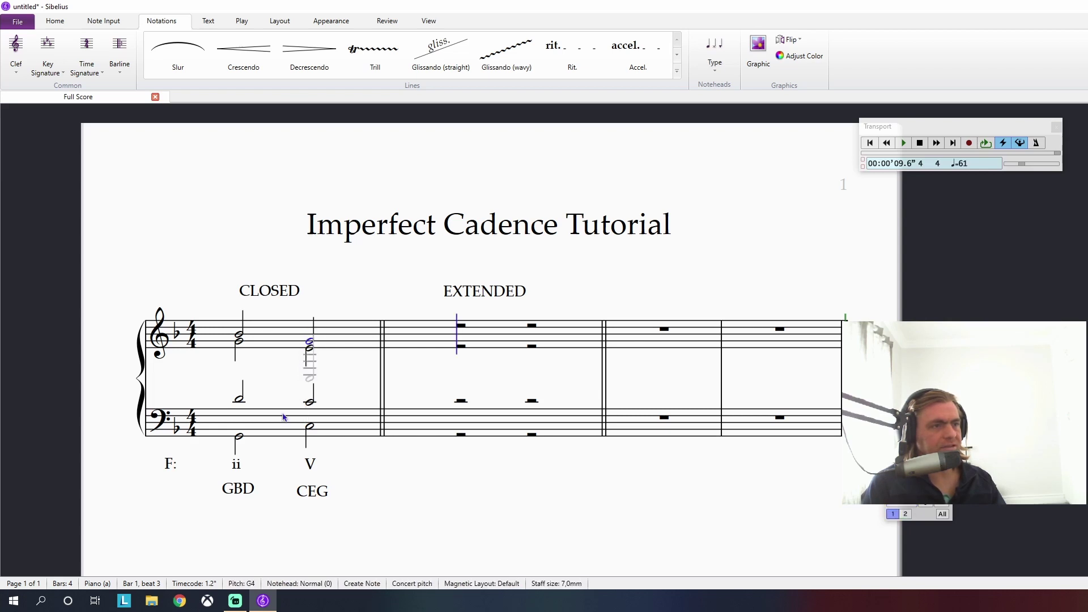
key("Escape")
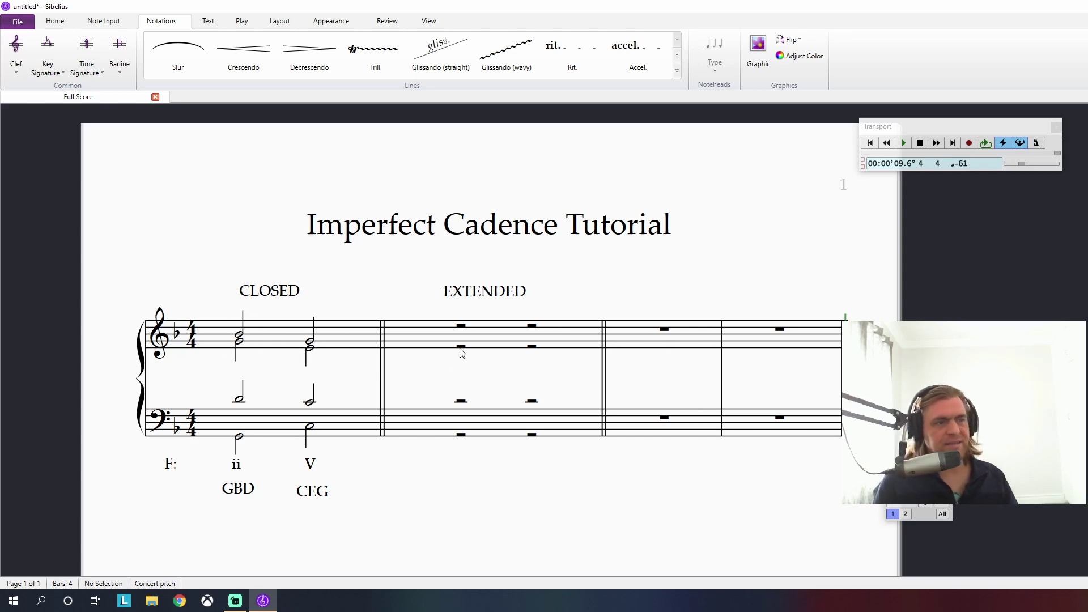
Create a 'ii' label in bar 2 and place it below the bass staff.
left_click(455, 482)
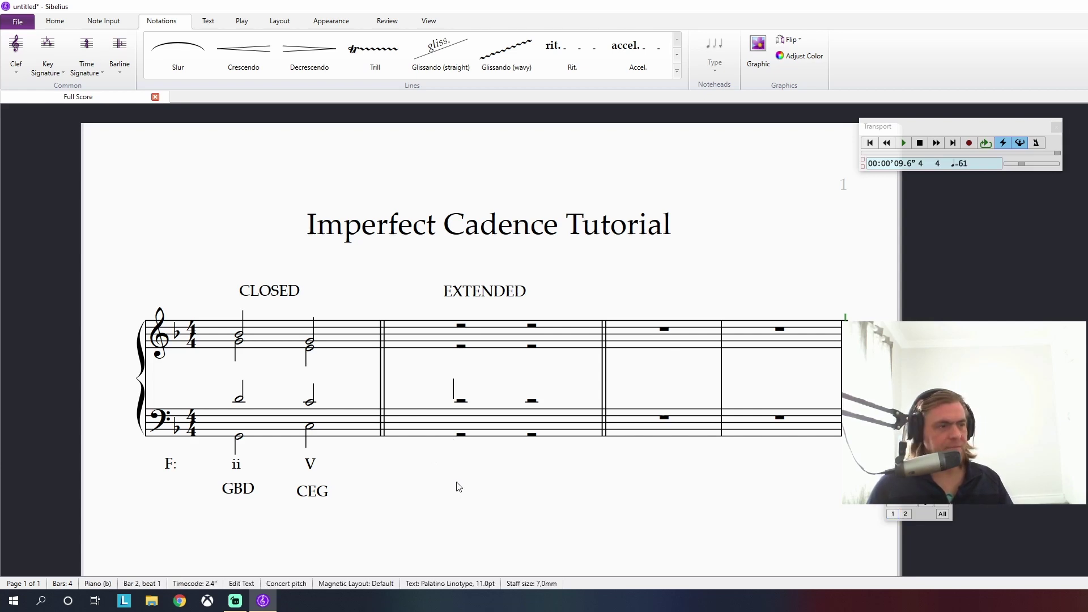
type("ii")
key("Escape")
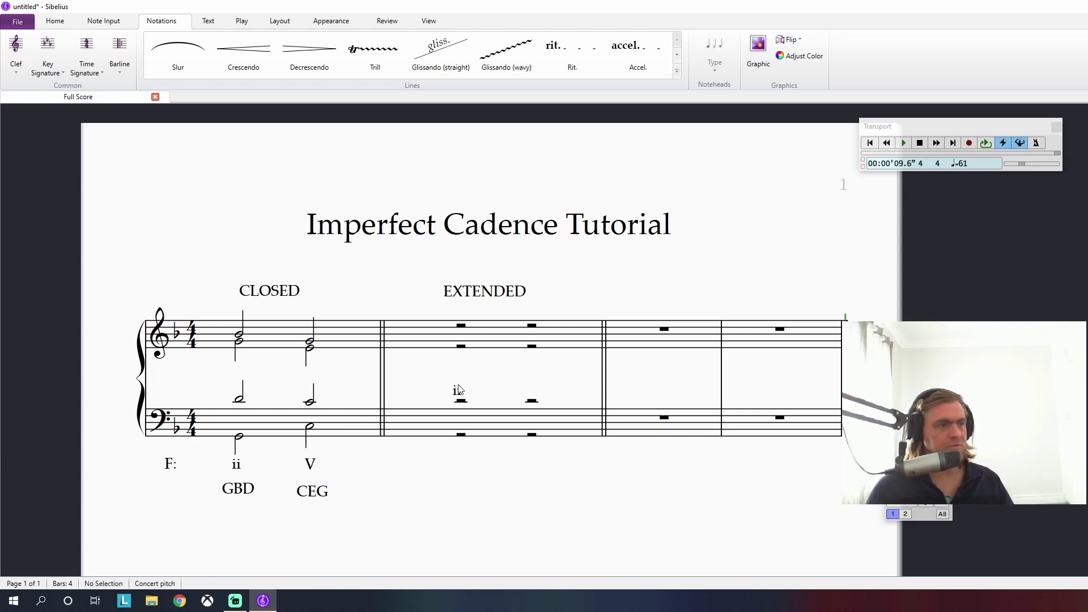
left_click_drag(458, 396, 460, 470)
left_click(513, 487)
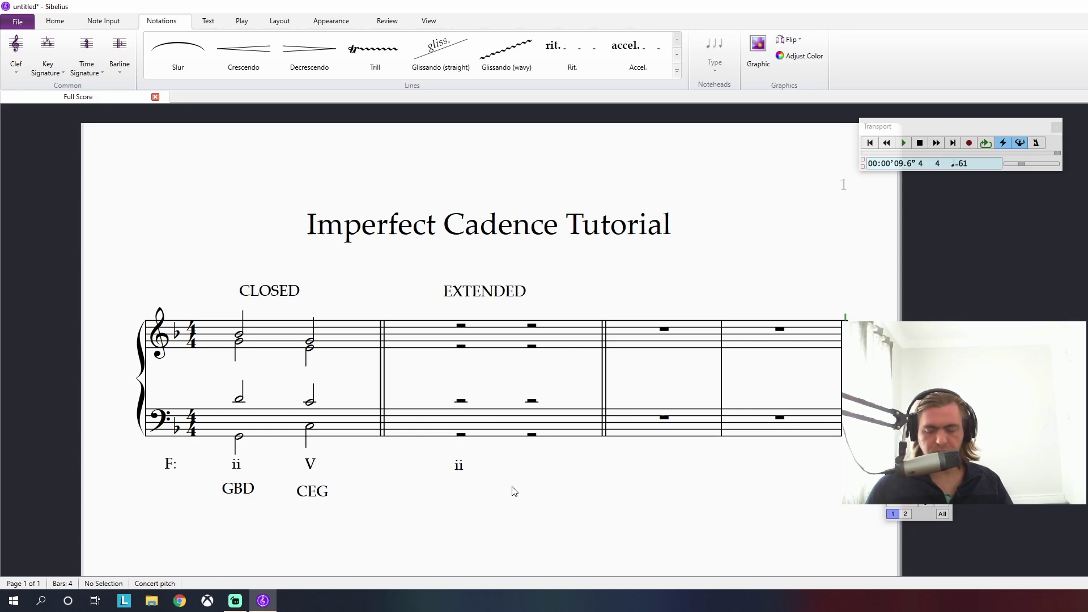
Add a 'V' label at beat 3 of bar 2, beside ii below the bass staff.
left_click(527, 390)
type("V")
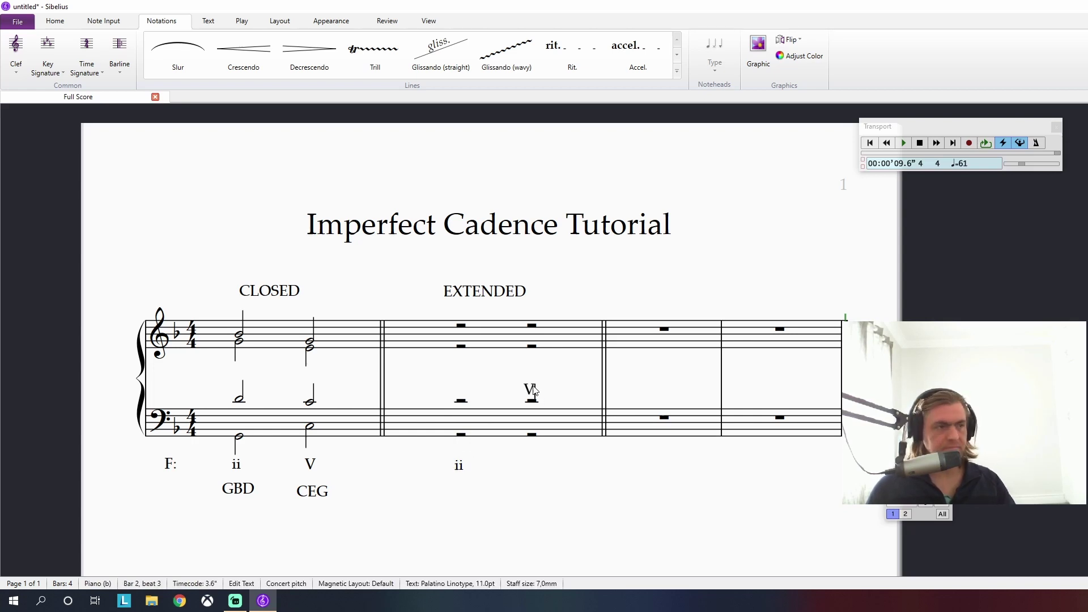
key("Escape")
left_click_drag(531, 390, 536, 468)
left_click(597, 512)
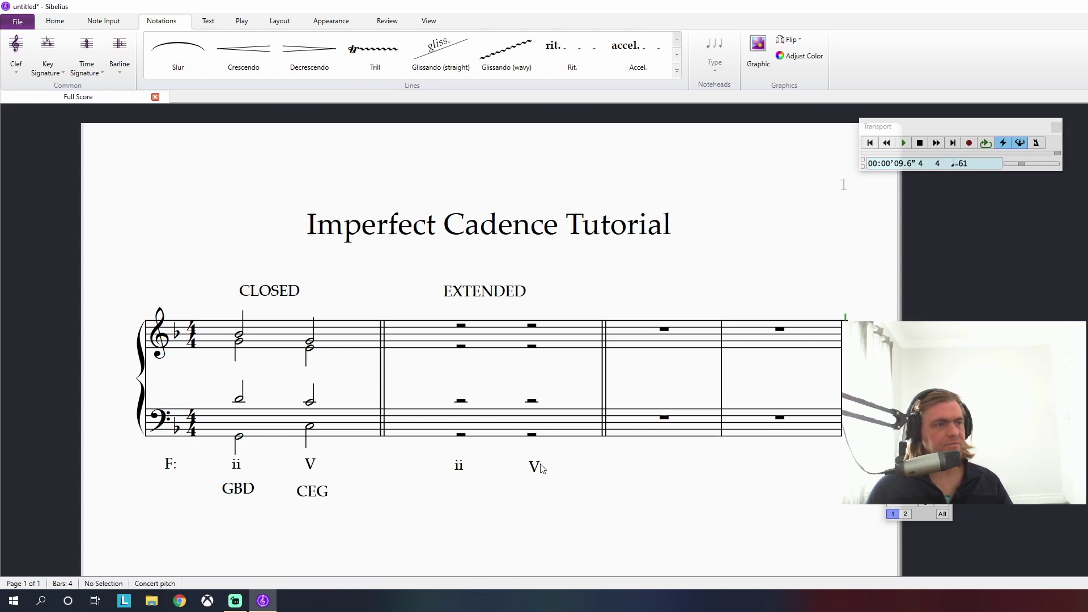
left_click_drag(534, 472, 530, 469)
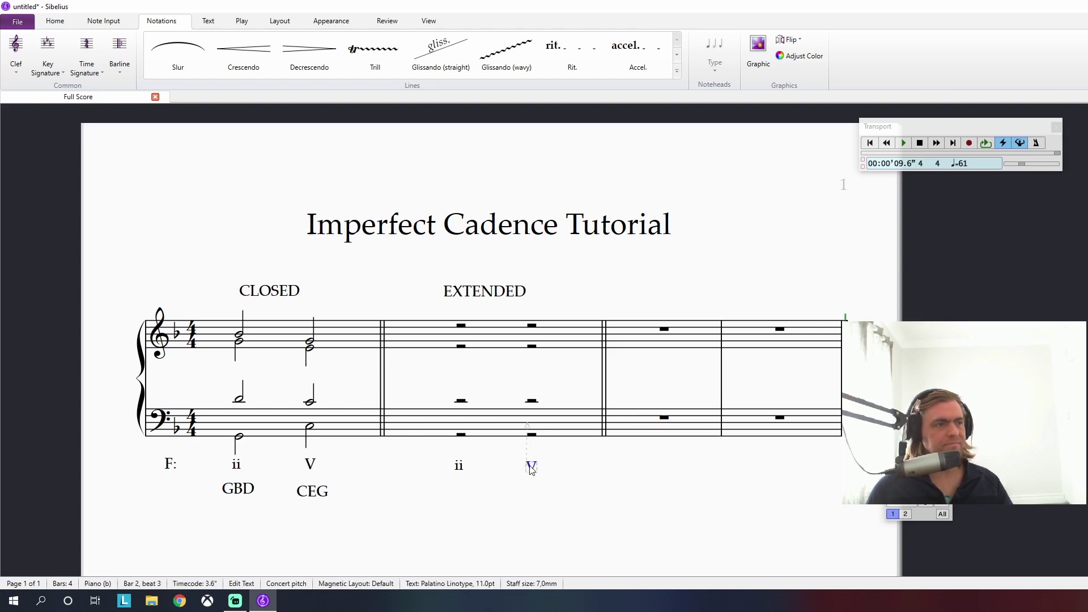
left_click(538, 524)
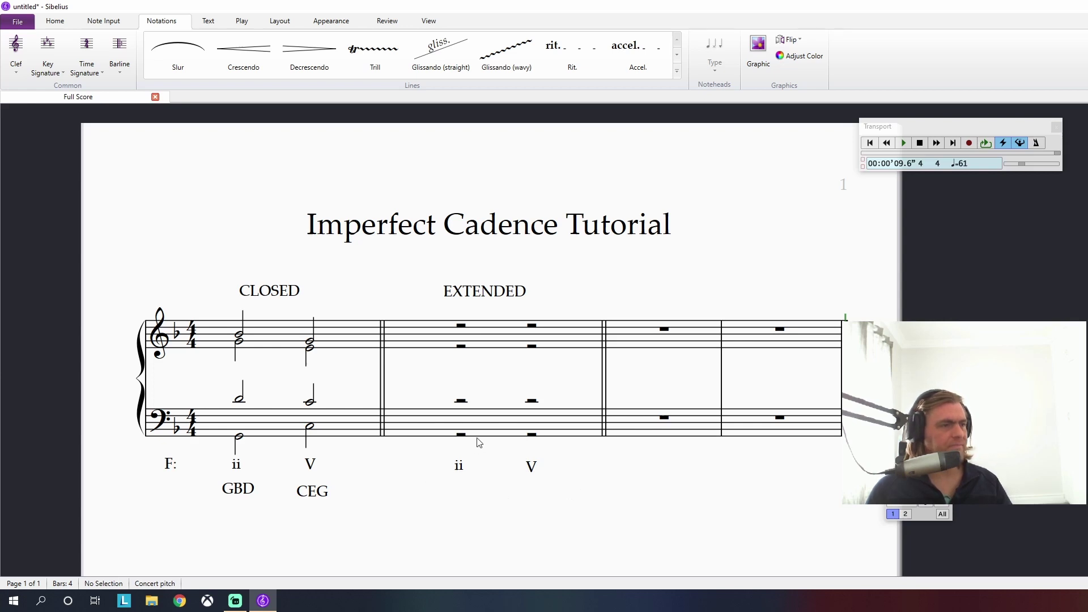
Enter half notes G2 and Bb3 on beat 1 of bar 2 in the bass voices.
left_click(461, 435)
key("n")
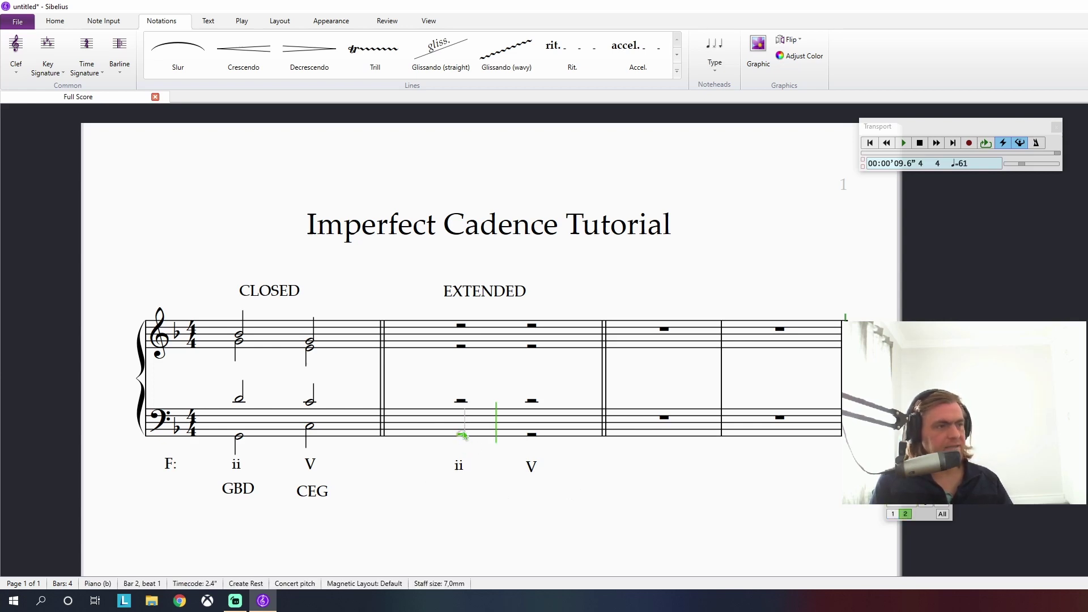
left_click(461, 435)
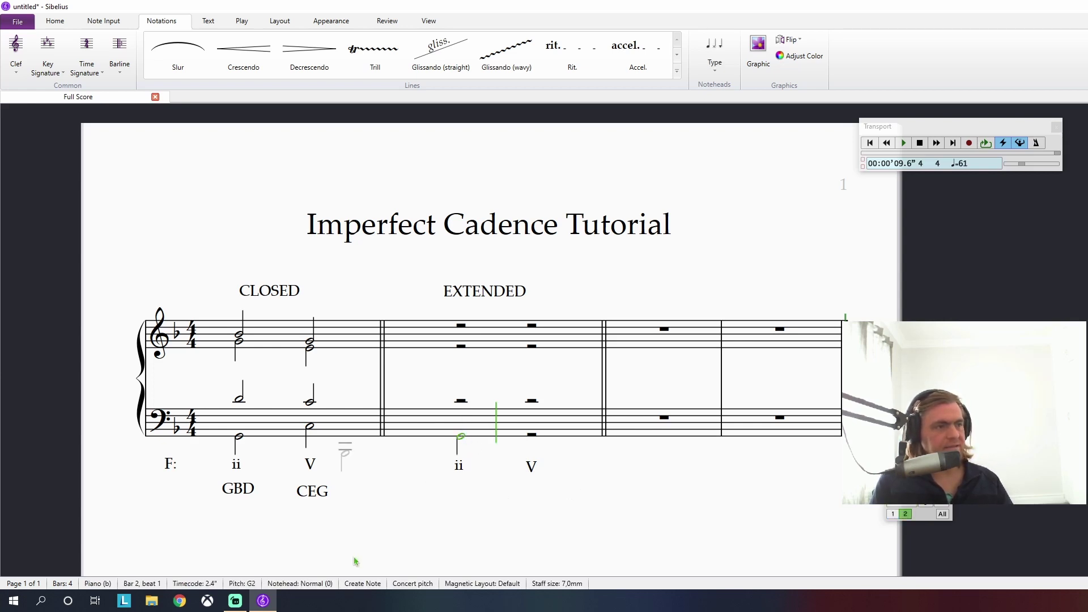
key("Escape")
left_click(460, 401)
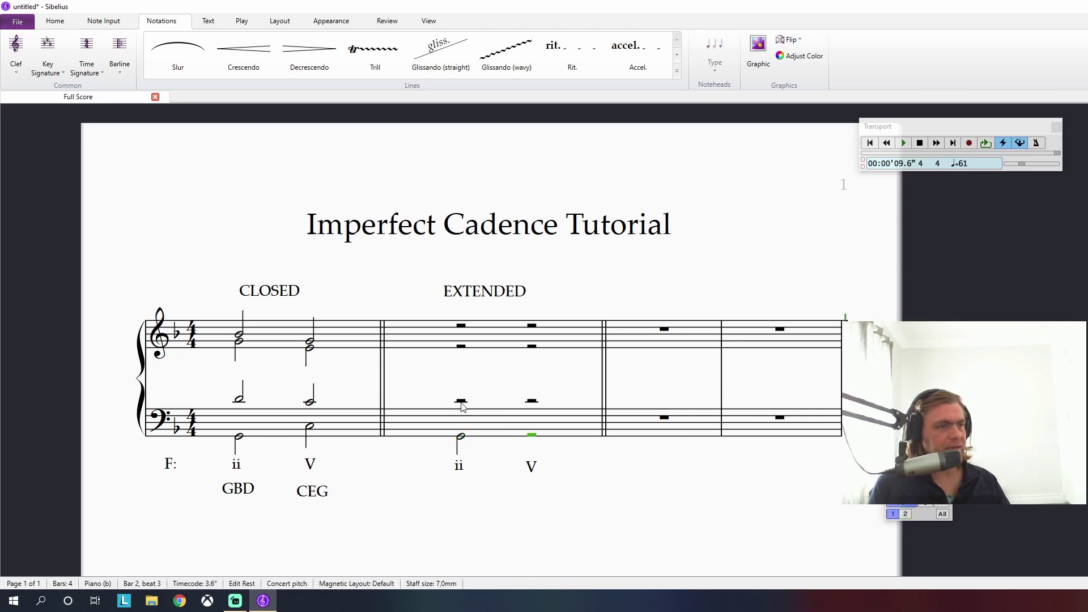
key("b")
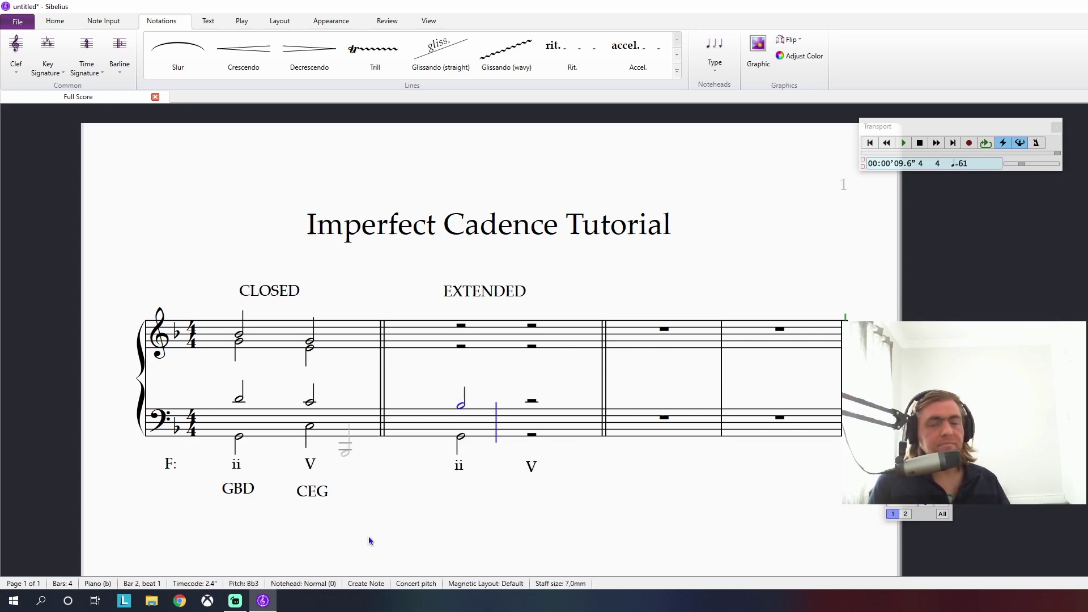
key("Escape")
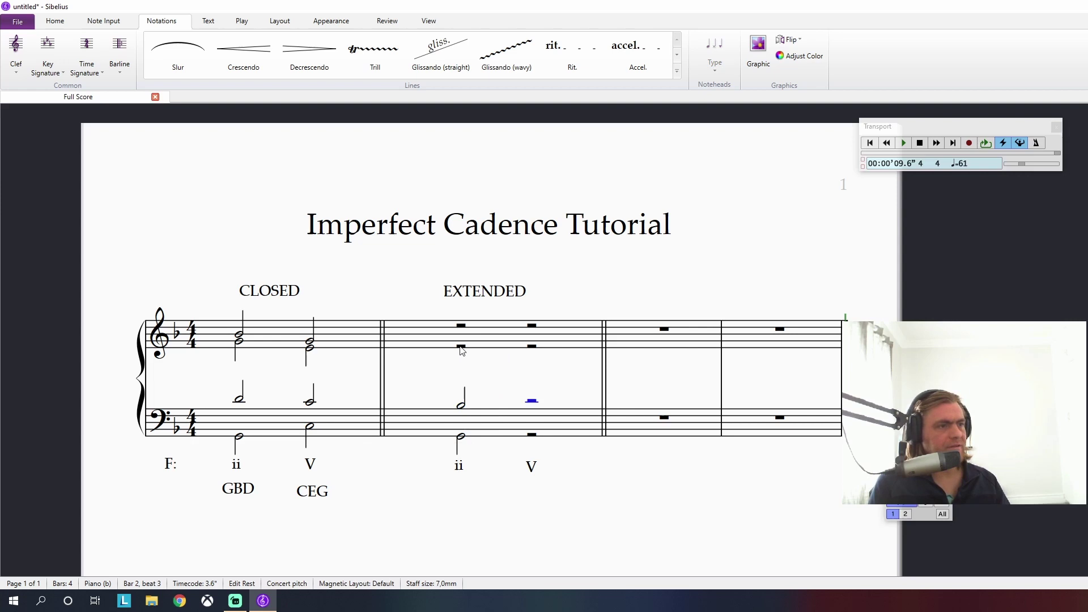
Add two treble half notes on beat 1 of bar 2, topped by Bb4.
left_click(461, 346)
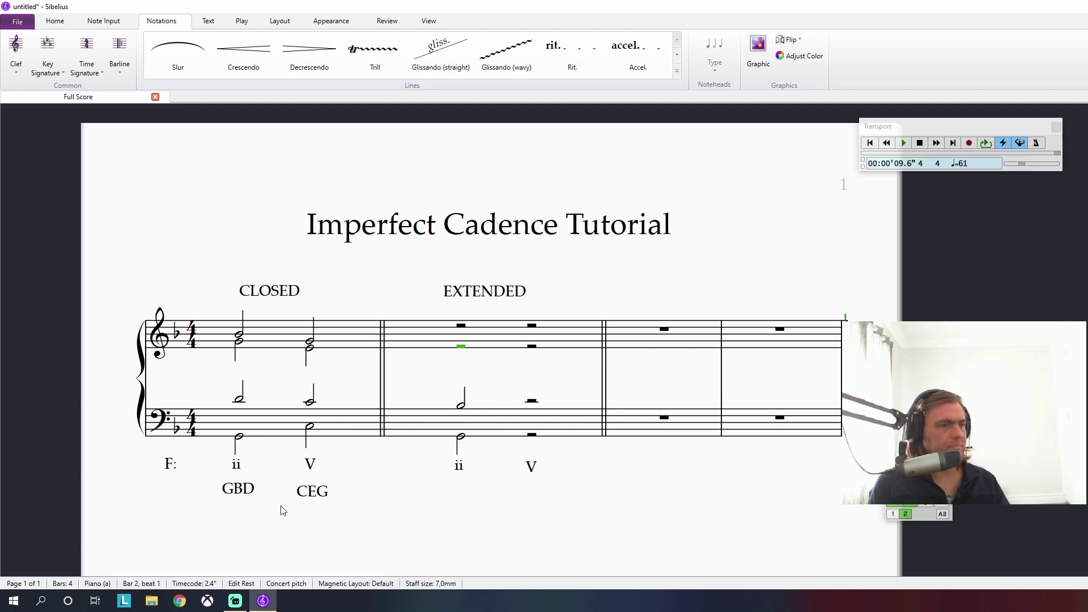
key("n")
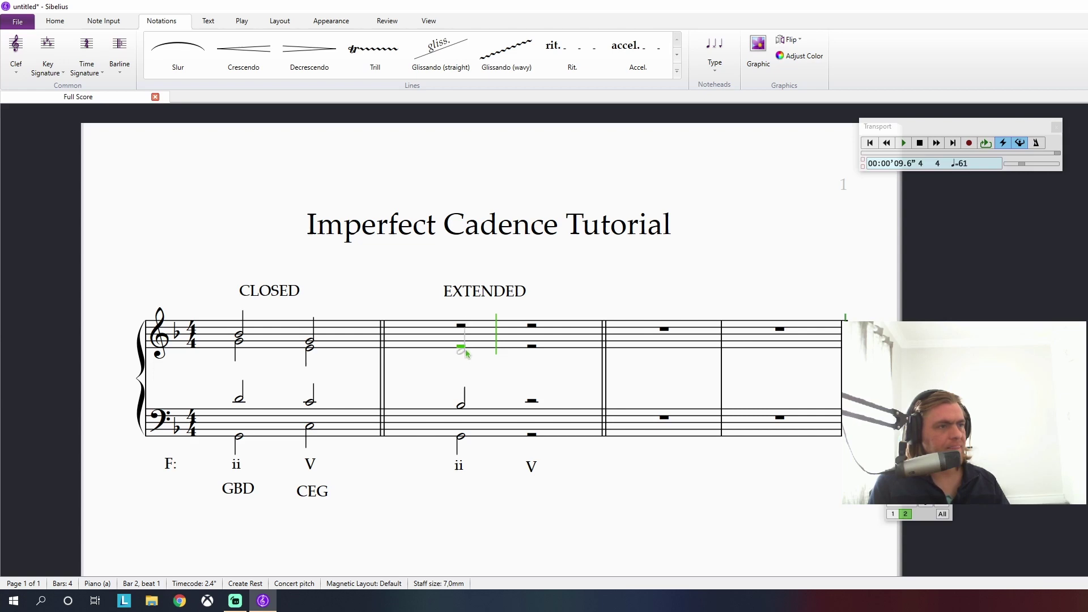
left_click(461, 350)
left_click(462, 326)
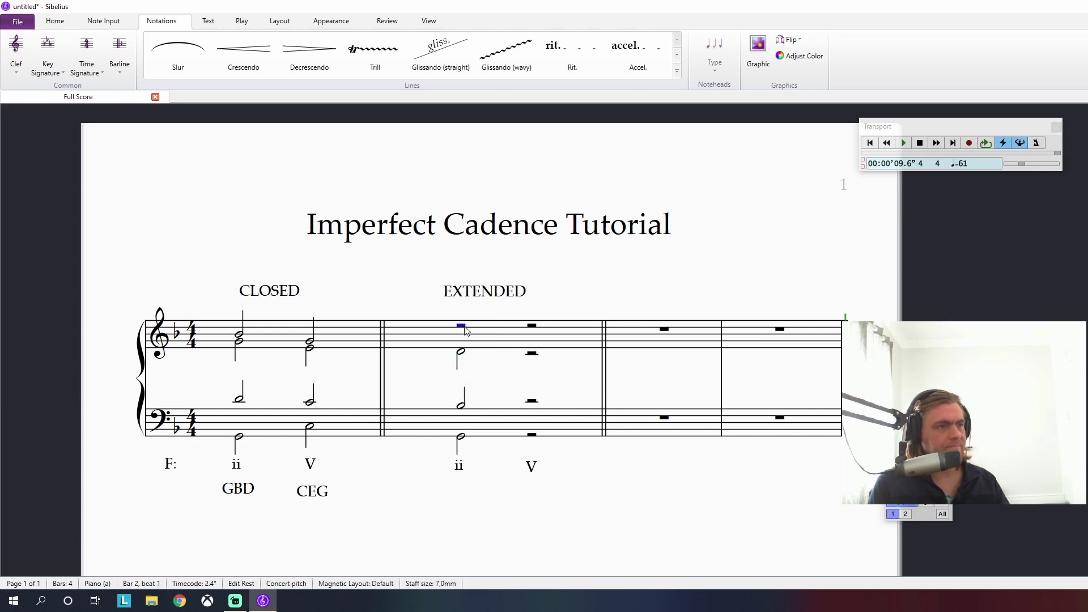
key("n")
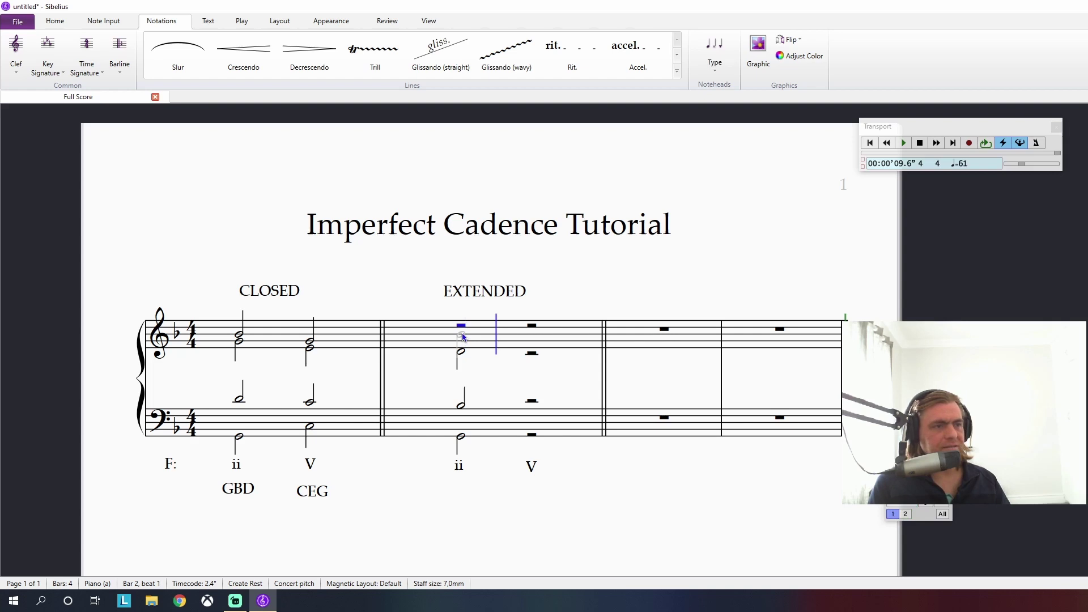
left_click(462, 337)
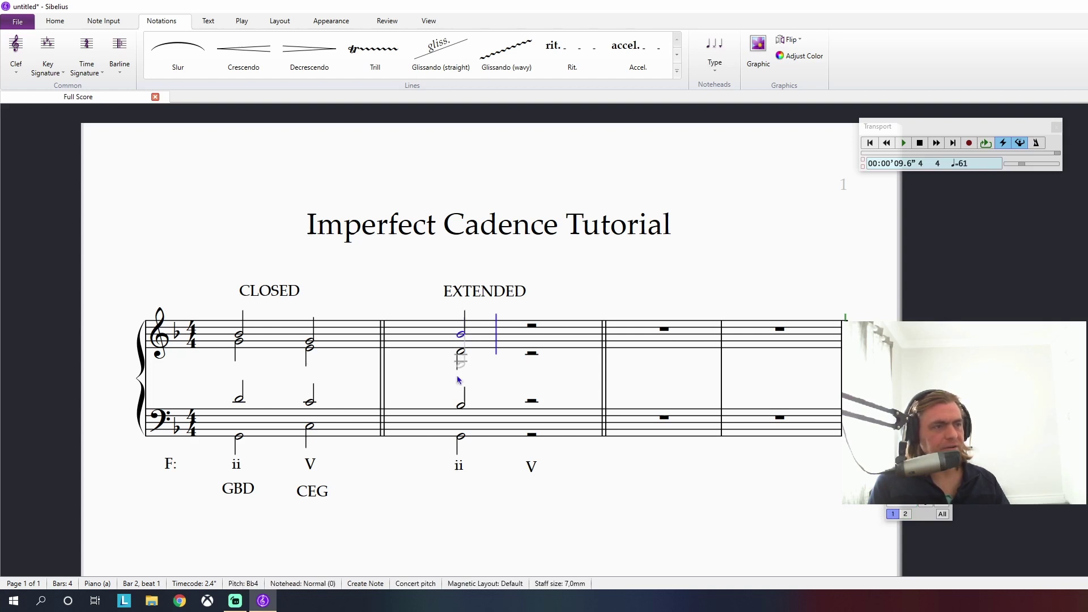
key("Escape")
key("Escape")
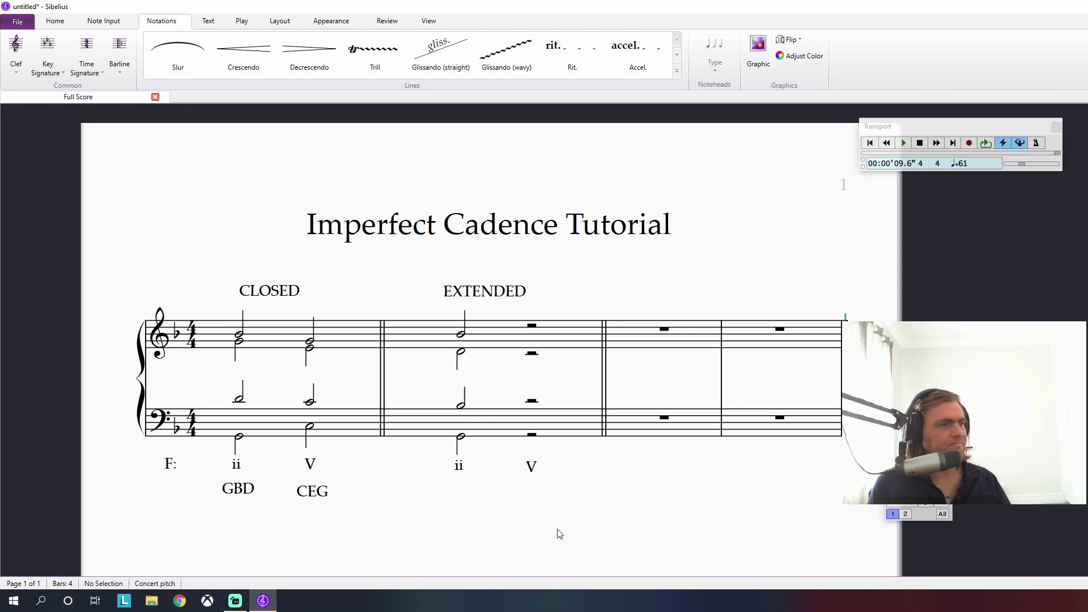
Enter bass half notes C3 and G3 on beat 3 of bar 2.
left_click(533, 436)
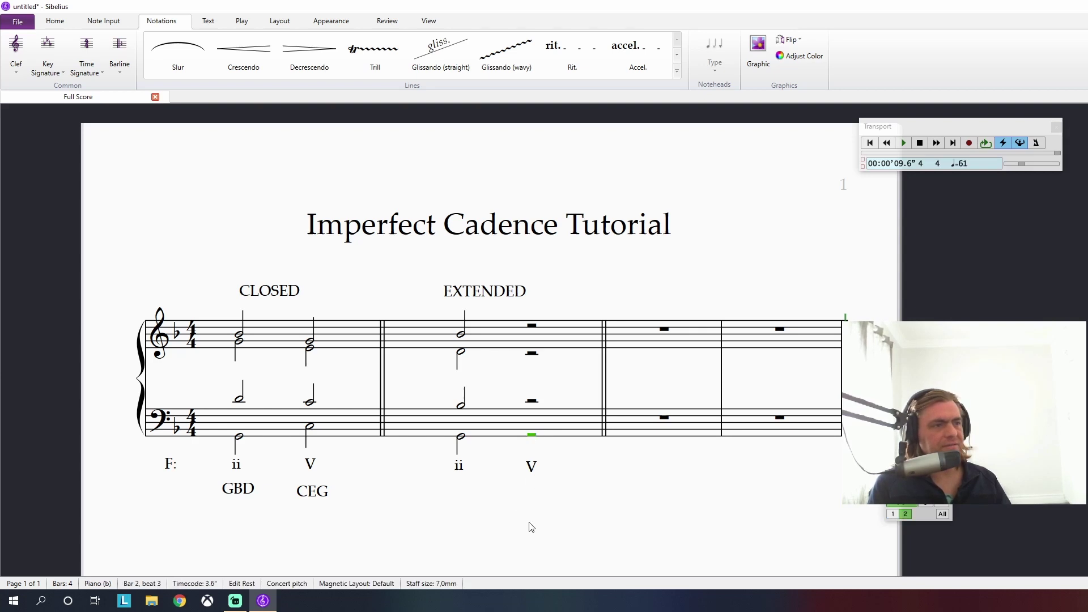
key("c")
key("Escape")
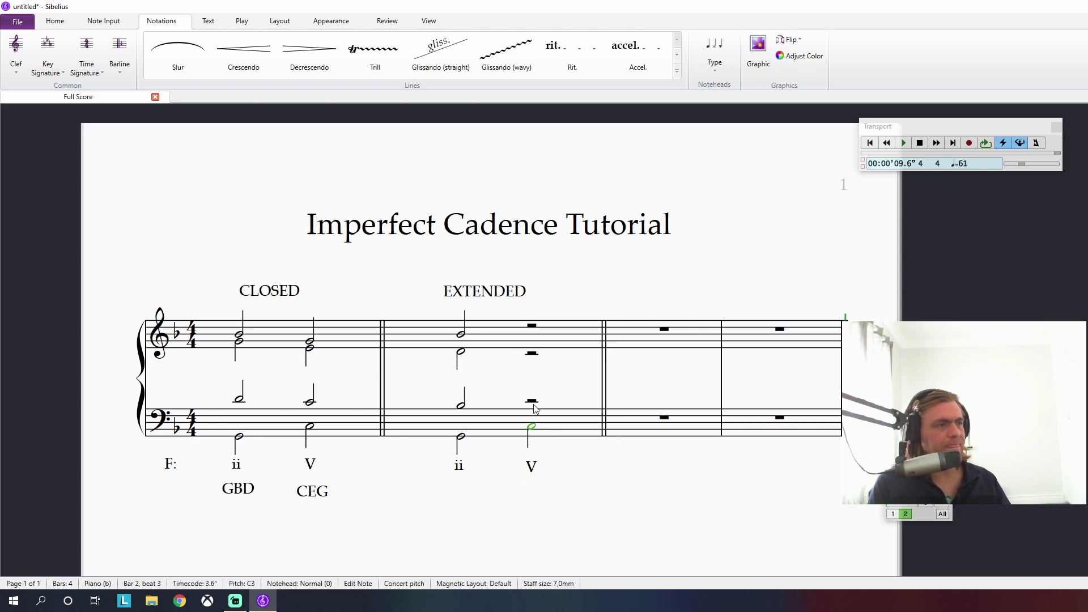
left_click(533, 402)
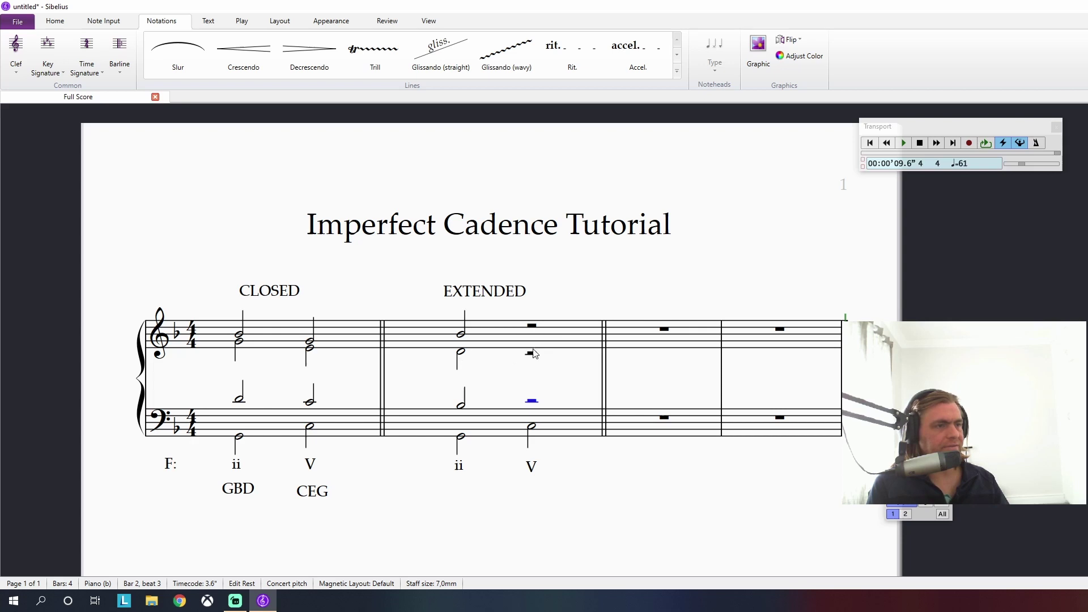
key("n")
left_click(533, 415)
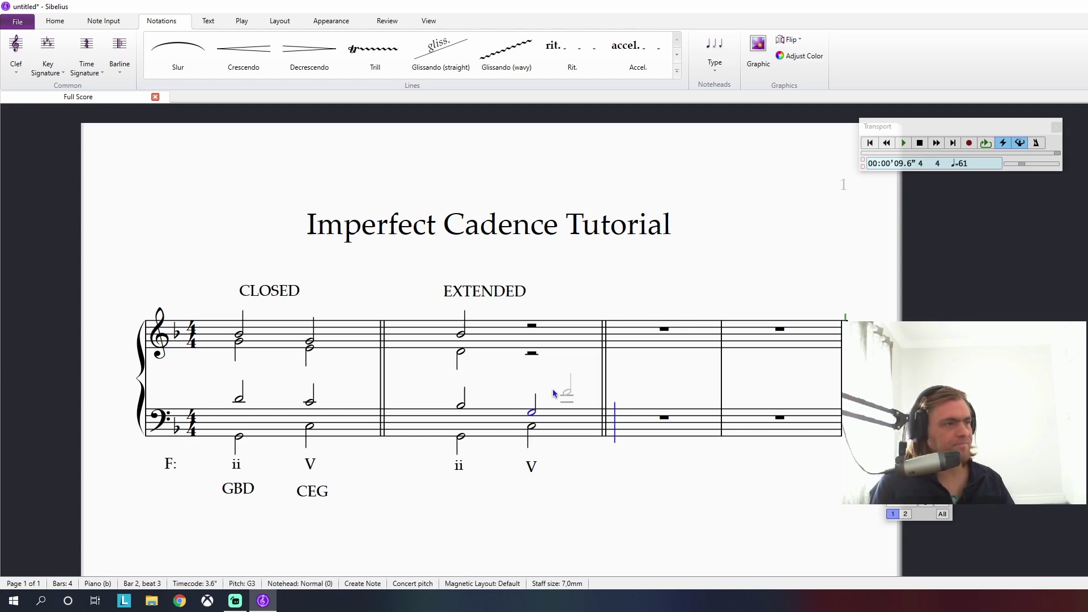
key("Escape")
Add treble half notes E4 and C5 on beat 3 of bar 2.
key("alt+Up")
key("n")
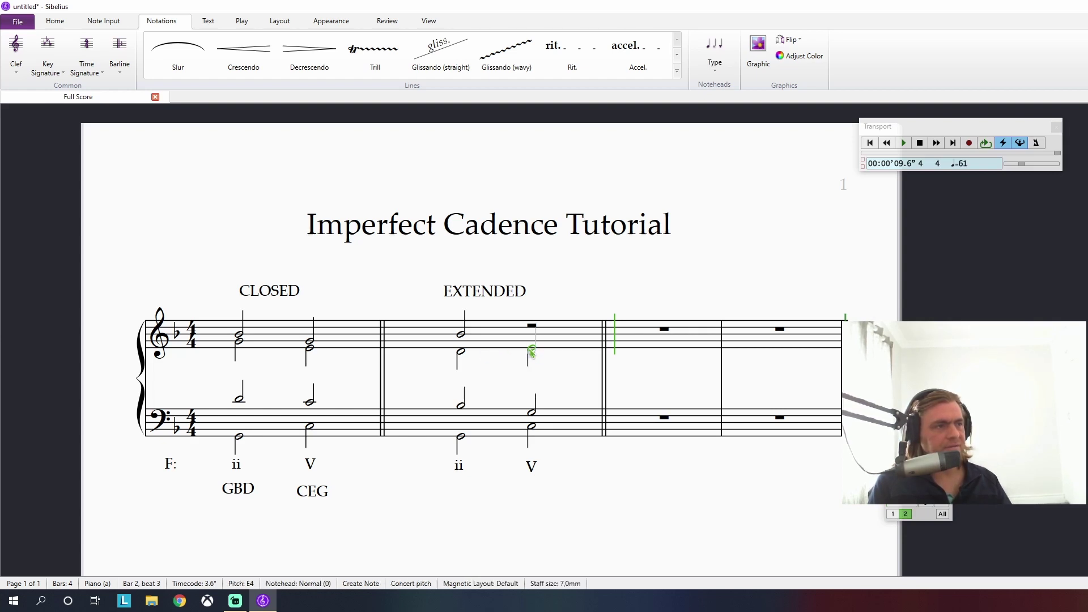
left_click(532, 348)
key("alt+1")
left_click(533, 331)
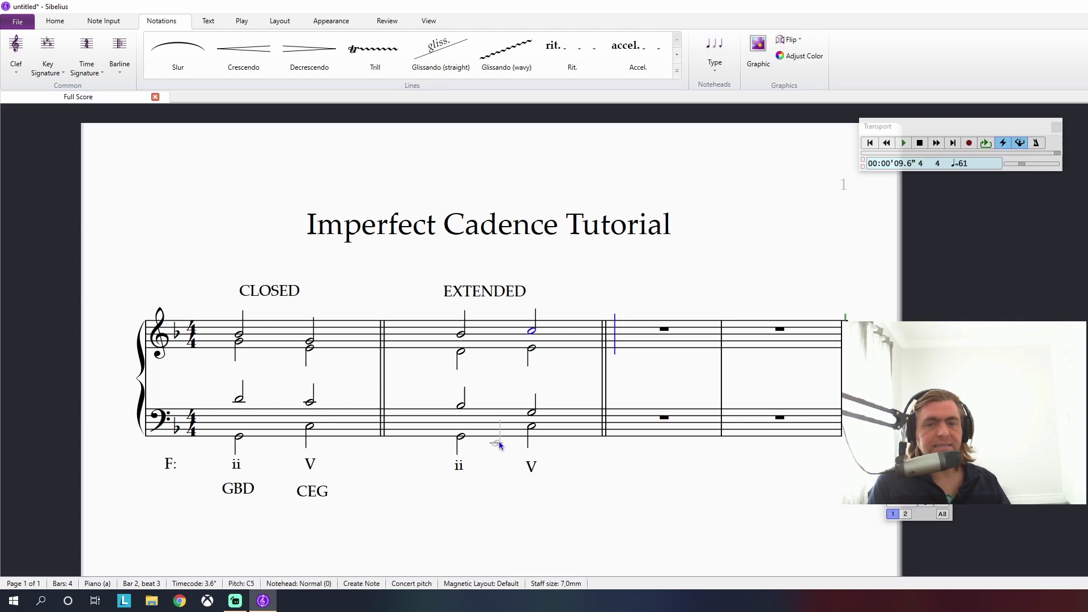
key("Escape")
key("Escape")
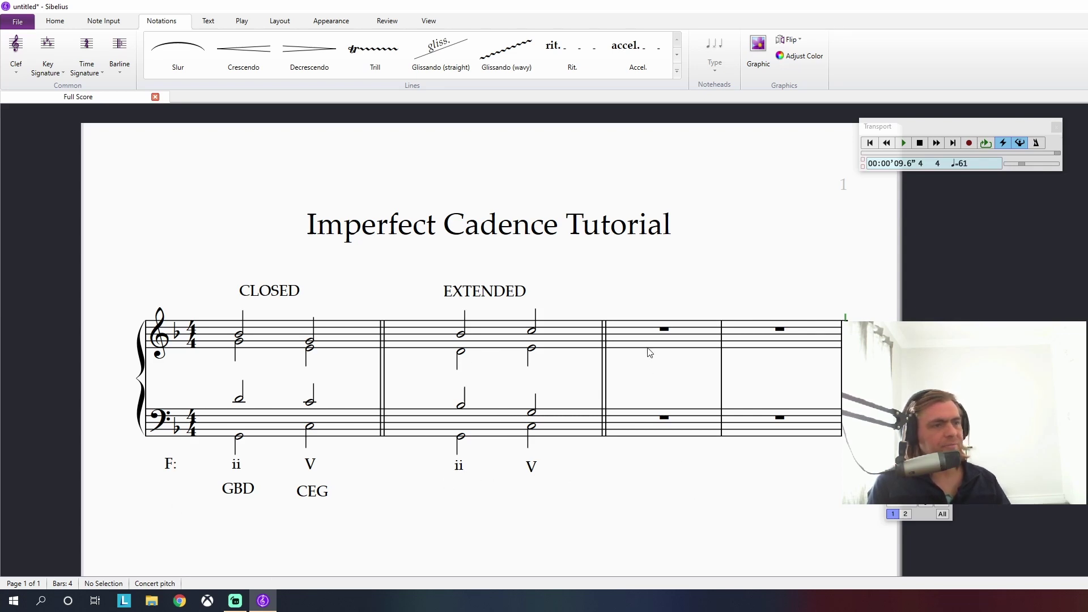
left_click(903, 143)
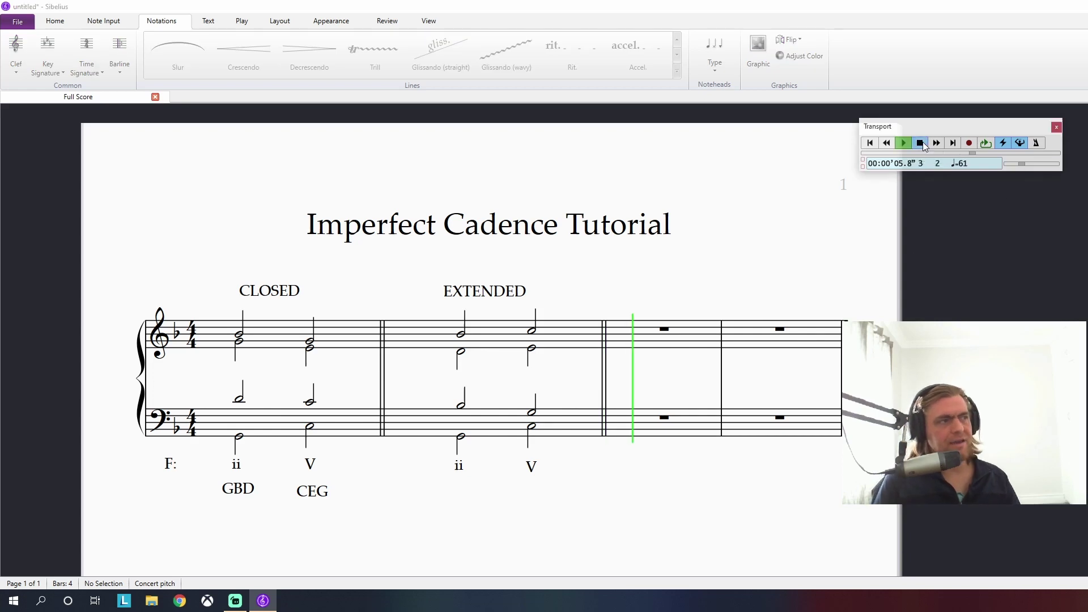
left_click(921, 143)
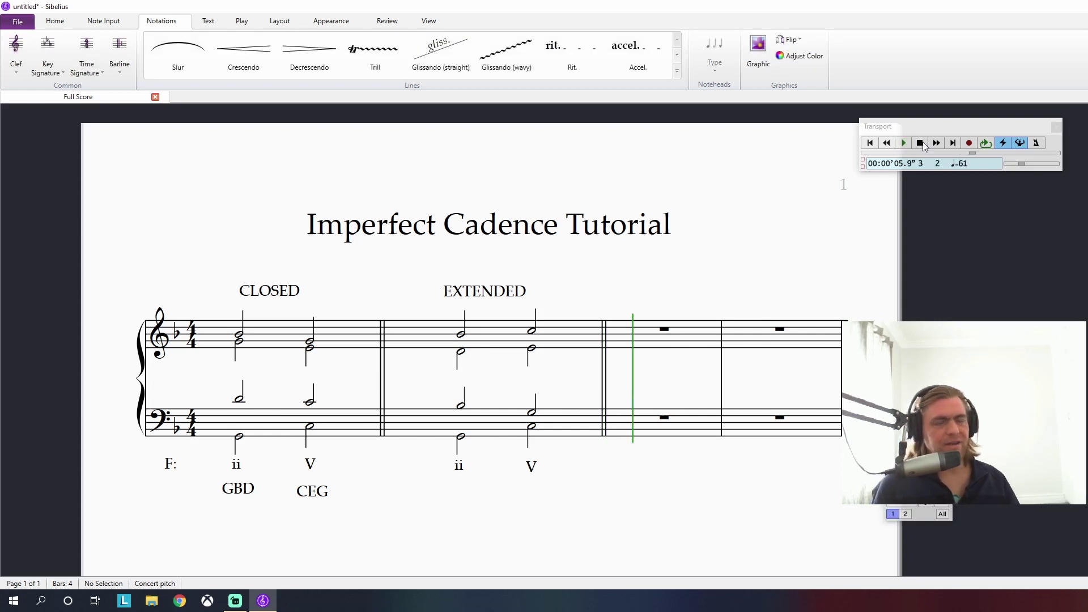